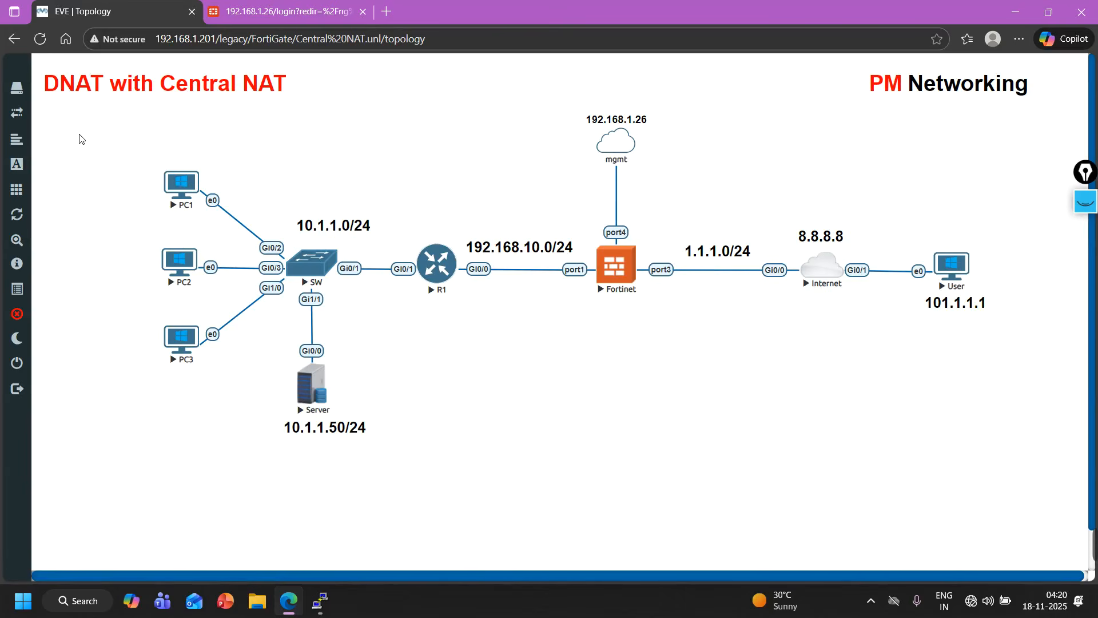
left_click_drag(79, 139, 230, 366)
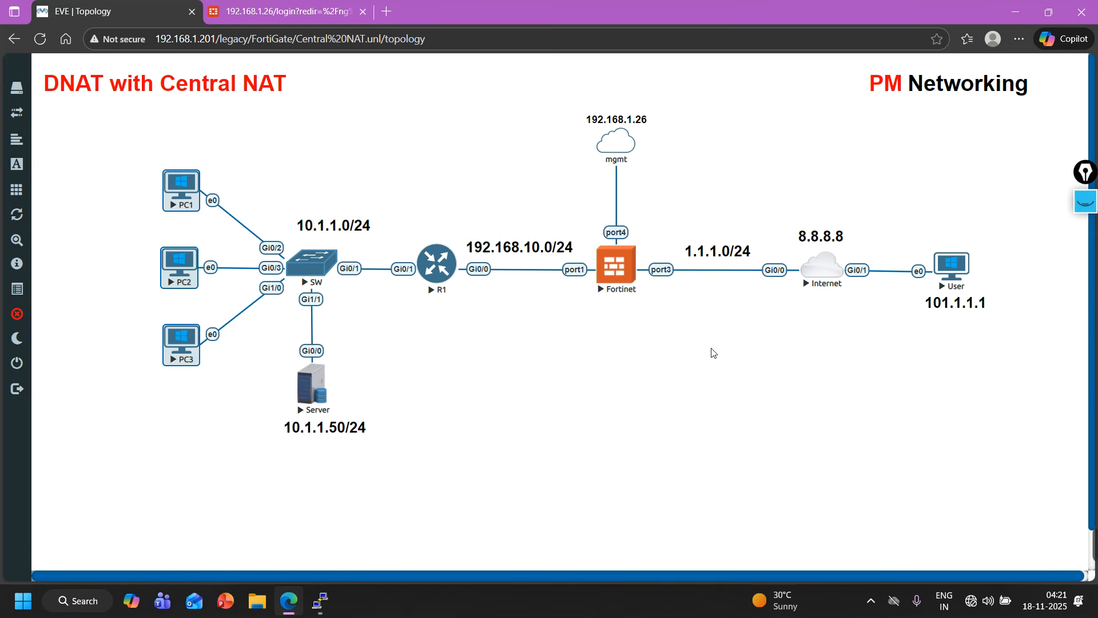
left_click(382, 449)
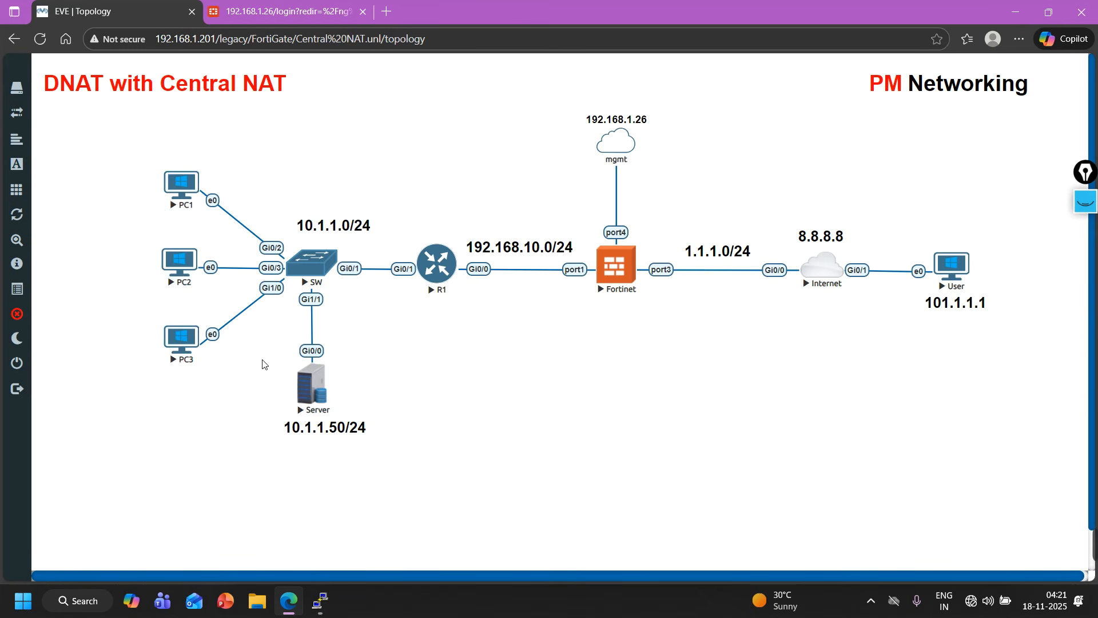
left_click_drag(256, 355, 382, 452)
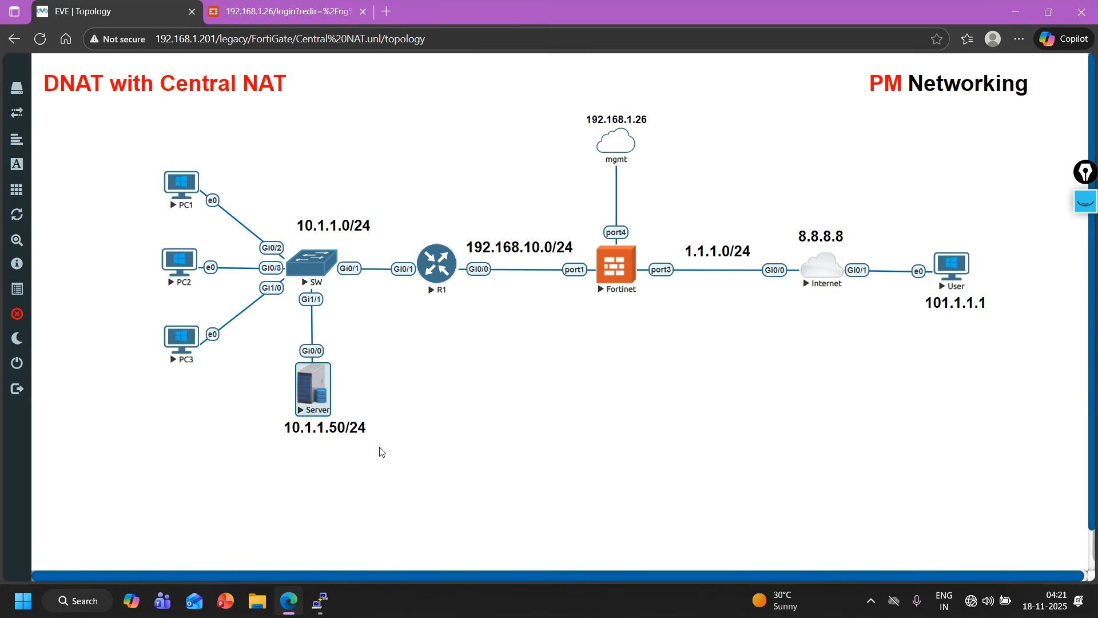
left_click(462, 459)
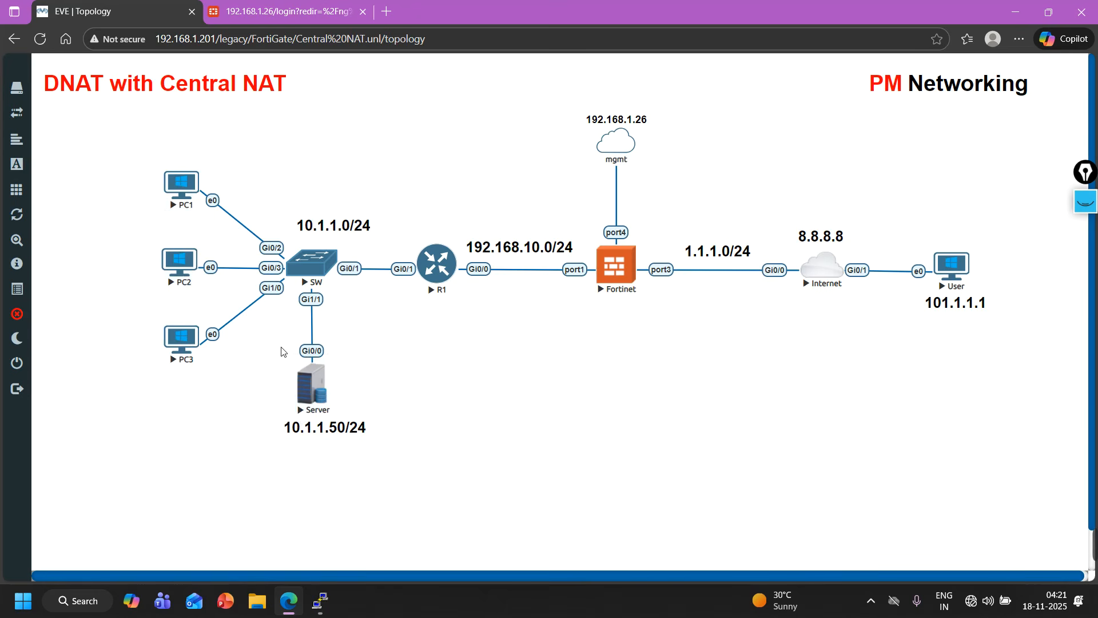
left_click_drag(262, 340, 385, 454)
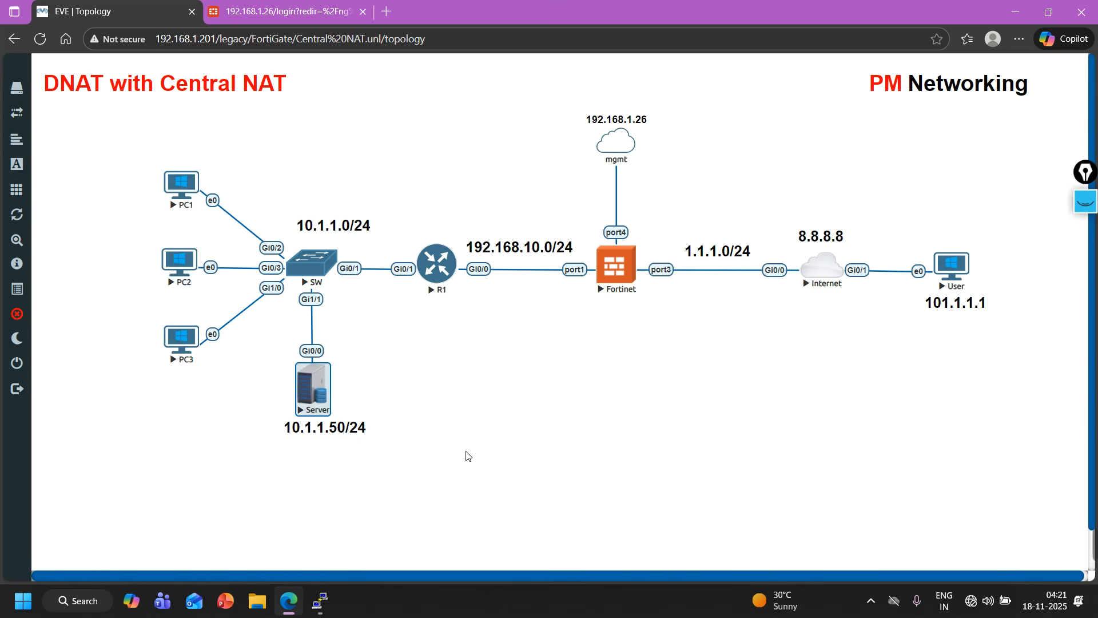
left_click(467, 456)
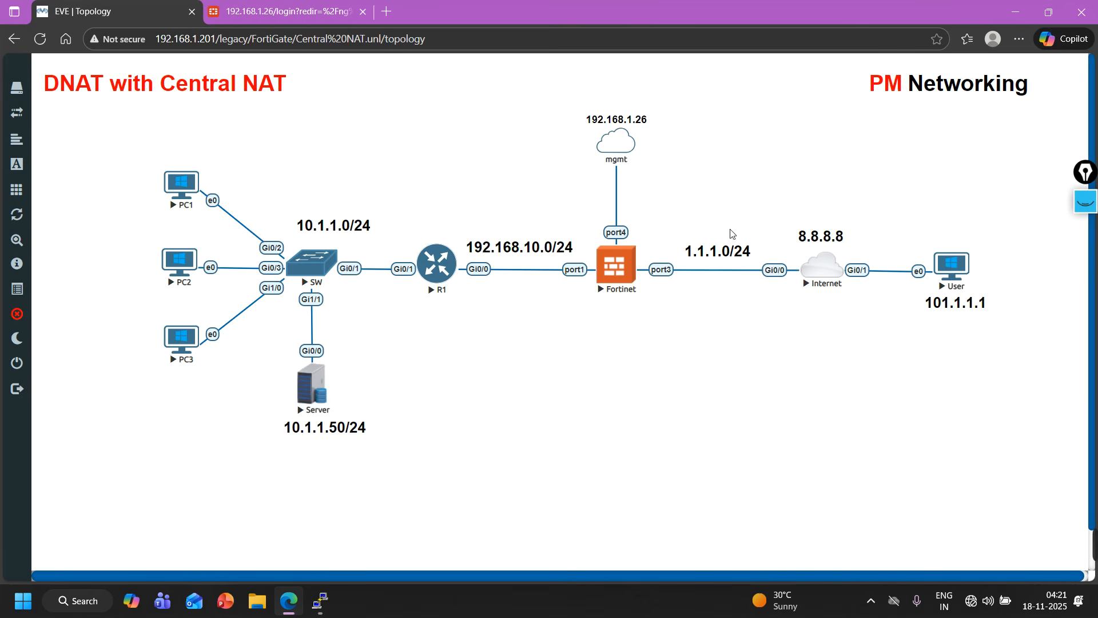
left_click_drag(753, 213, 677, 288)
left_click(729, 317)
left_click_drag(757, 222, 672, 293)
left_click_drag(366, 361, 282, 441)
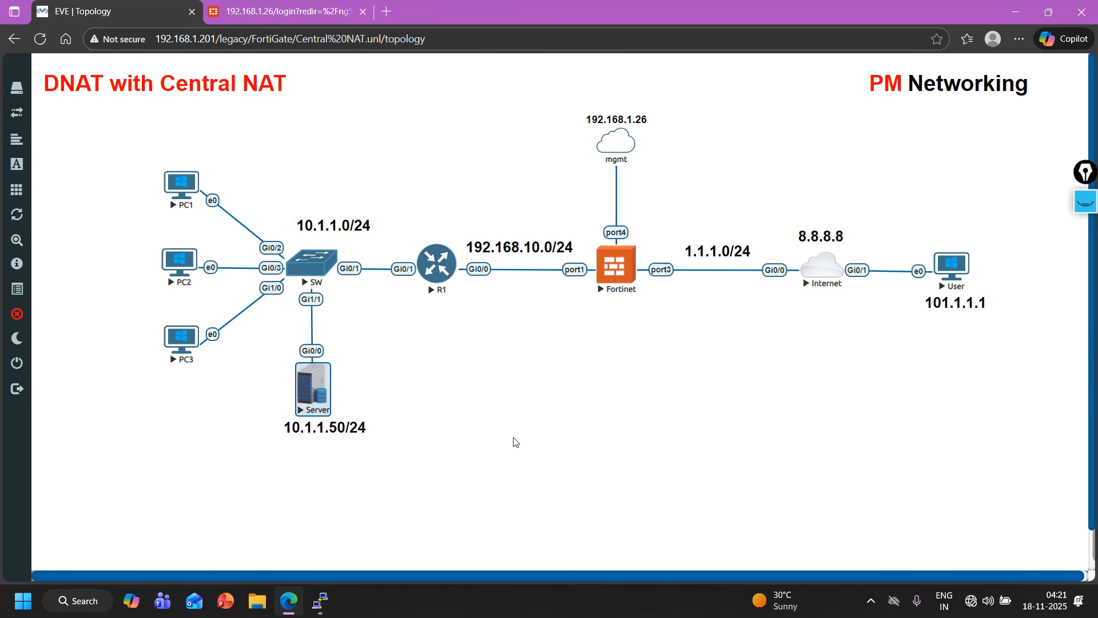
left_click(310, 496)
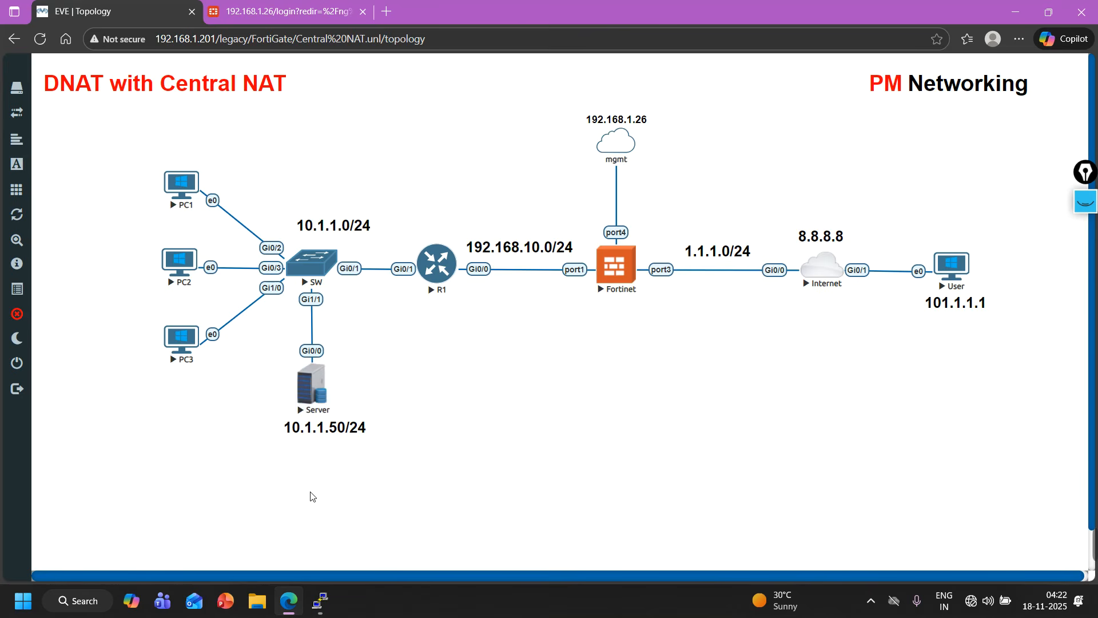
Unlock the lab and duplicate the server's 10.1.1.50/24 text label, placing the copy just below it.
left_click(21, 313)
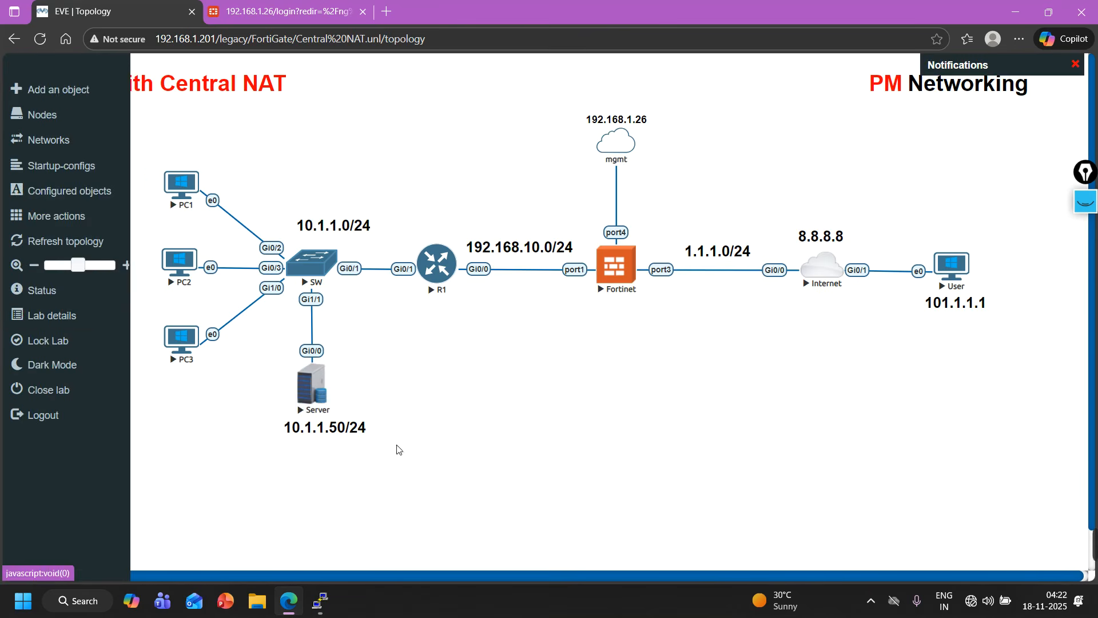
right_click(345, 436)
left_click(385, 463)
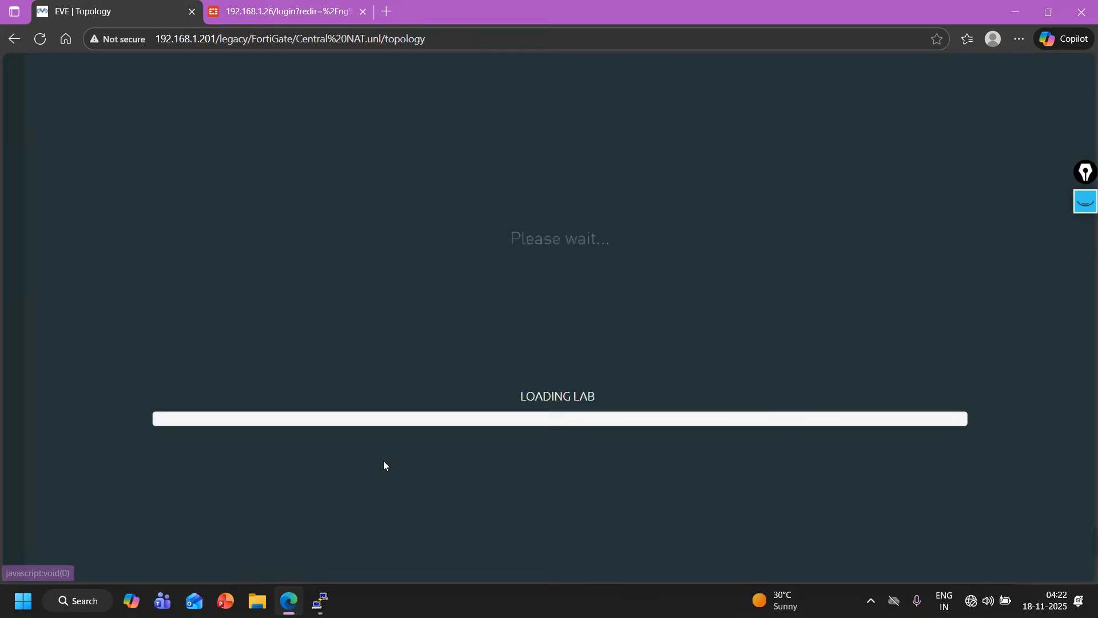
left_click_drag(350, 477, 339, 471)
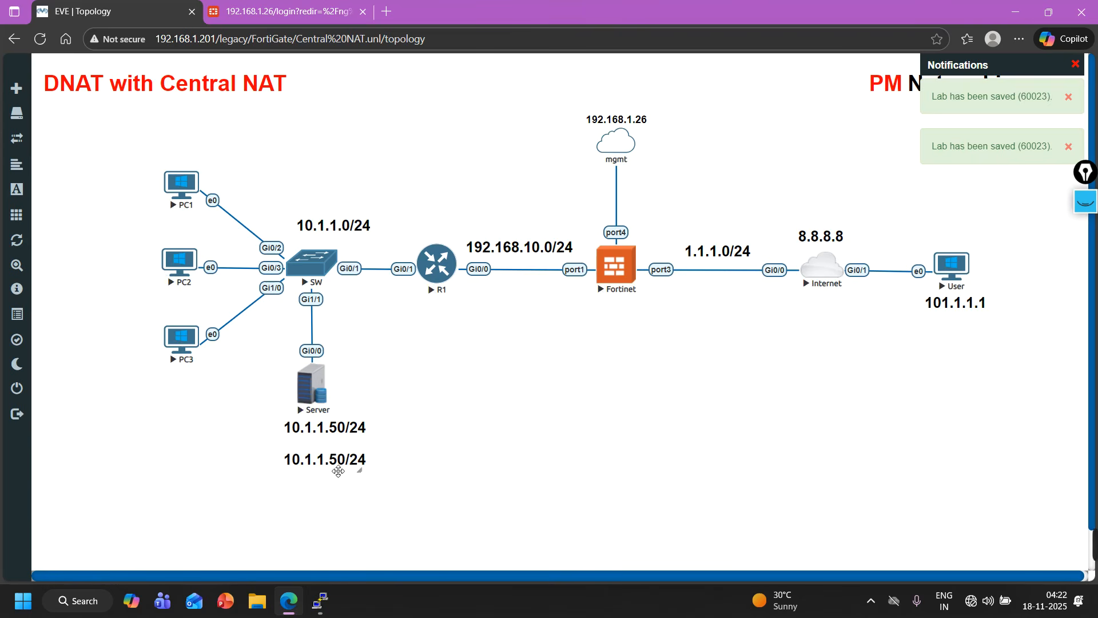
Change the copied label's text to 1.1.1.10, then lock the lab again and dismiss the notifications.
double_click(338, 471)
type("1.1.1.")
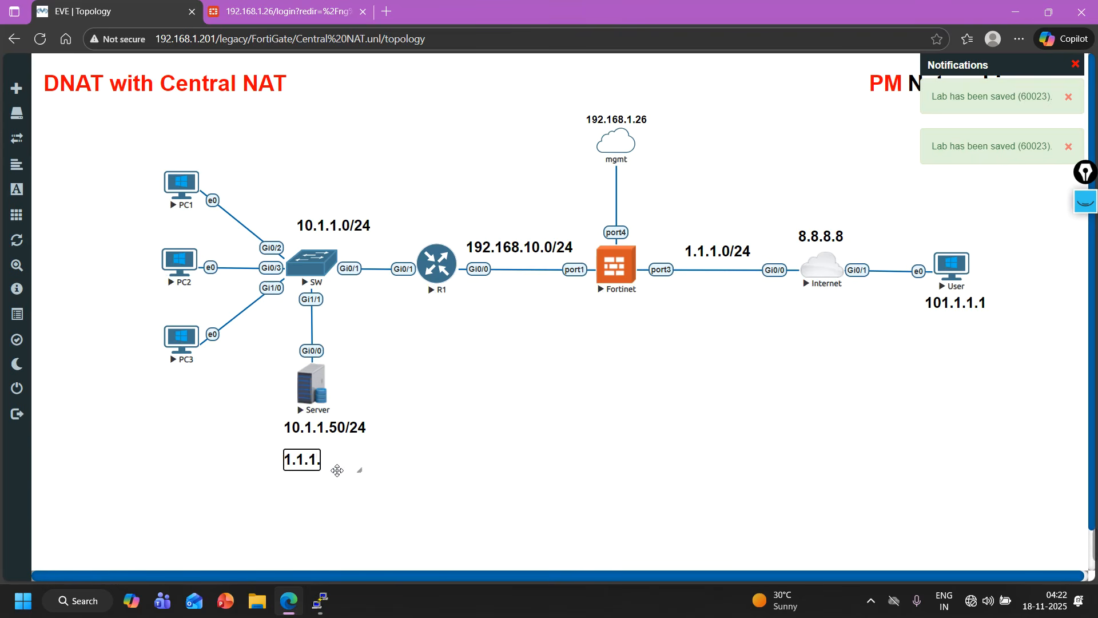
type("10")
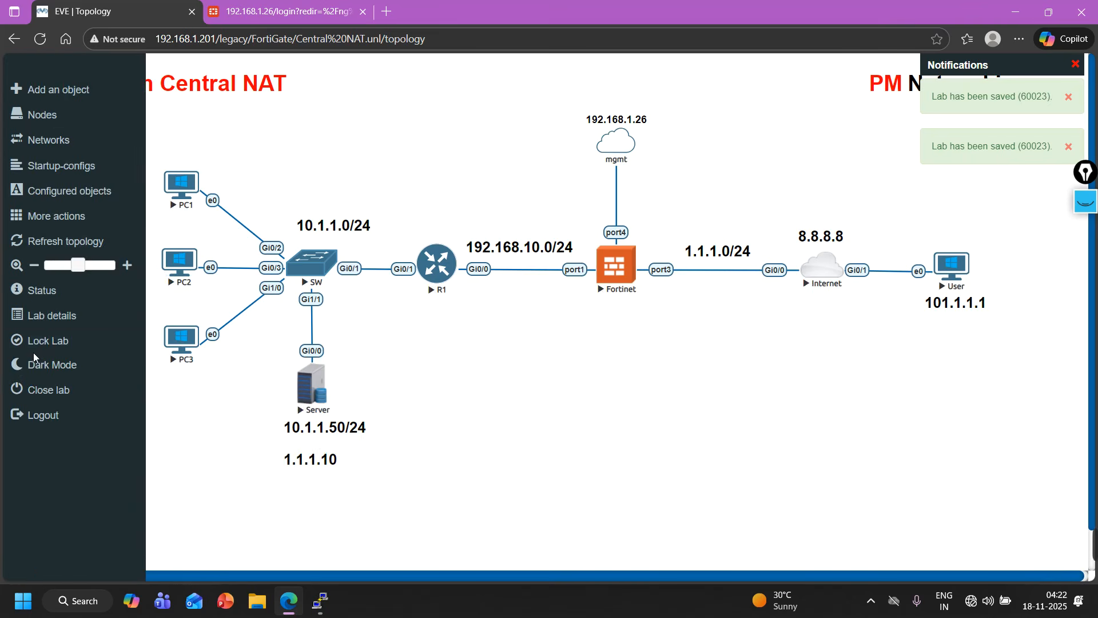
left_click(23, 339)
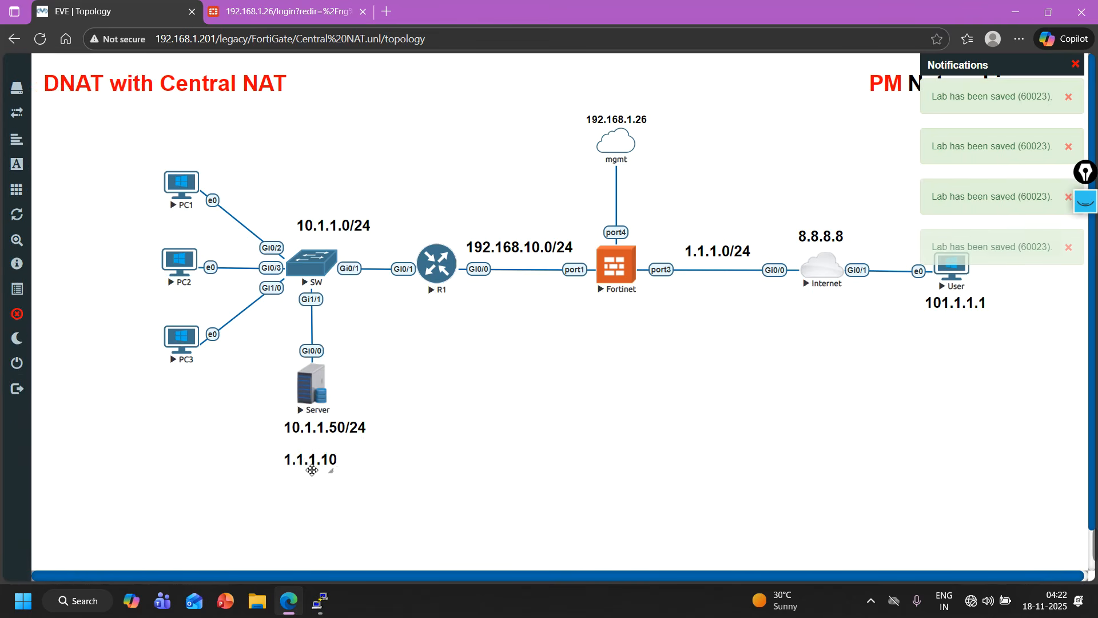
left_click(1076, 64)
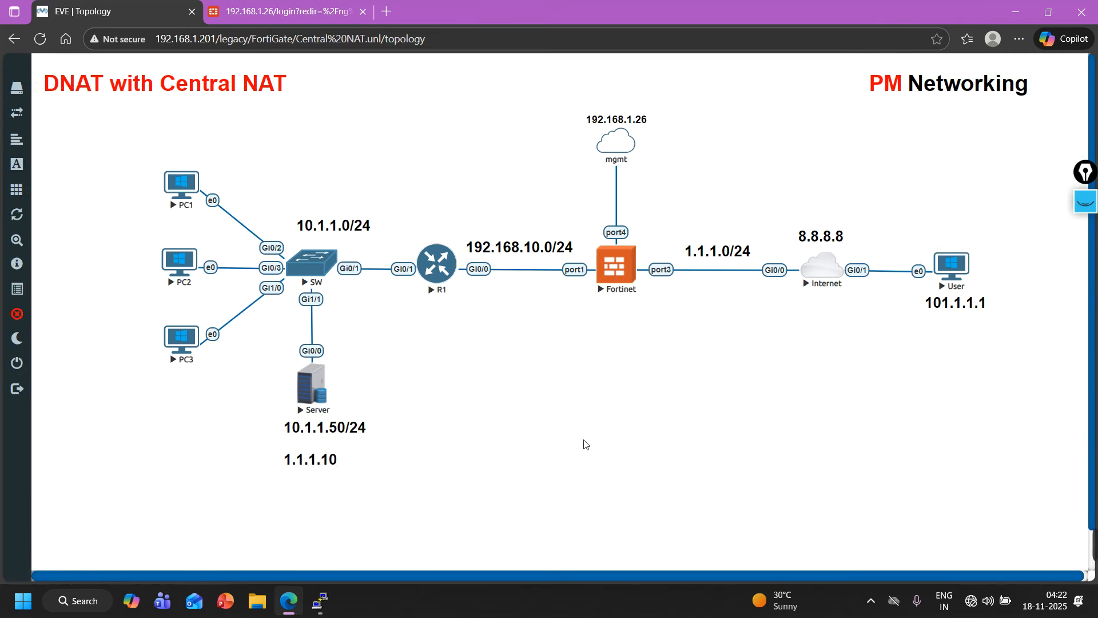
left_click(1085, 201)
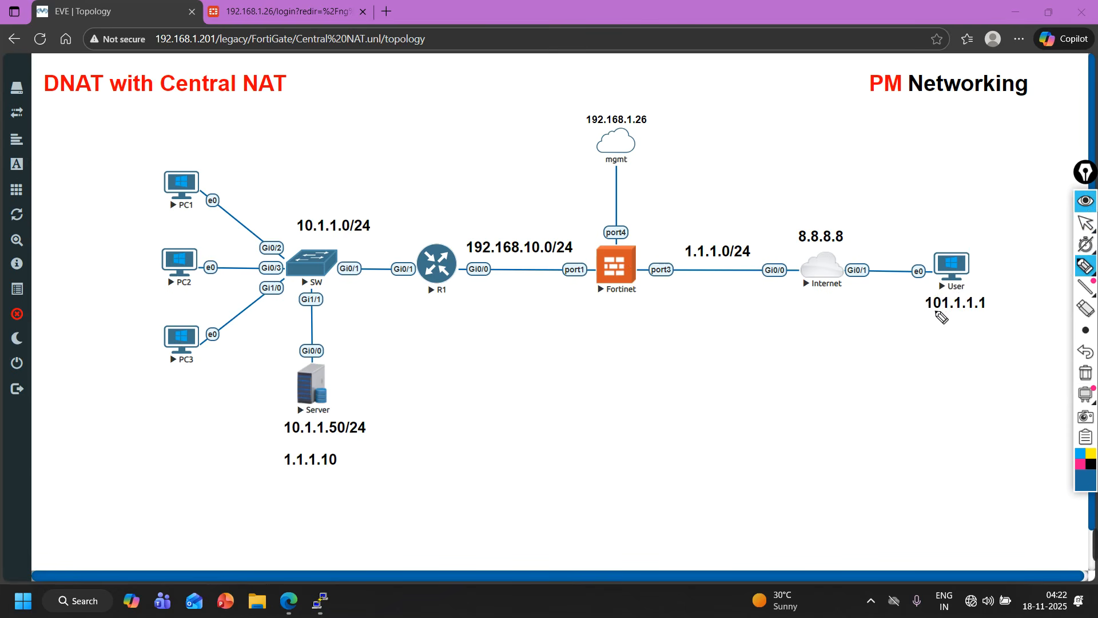
left_click_drag(922, 314, 989, 316)
left_click_drag(273, 471, 342, 469)
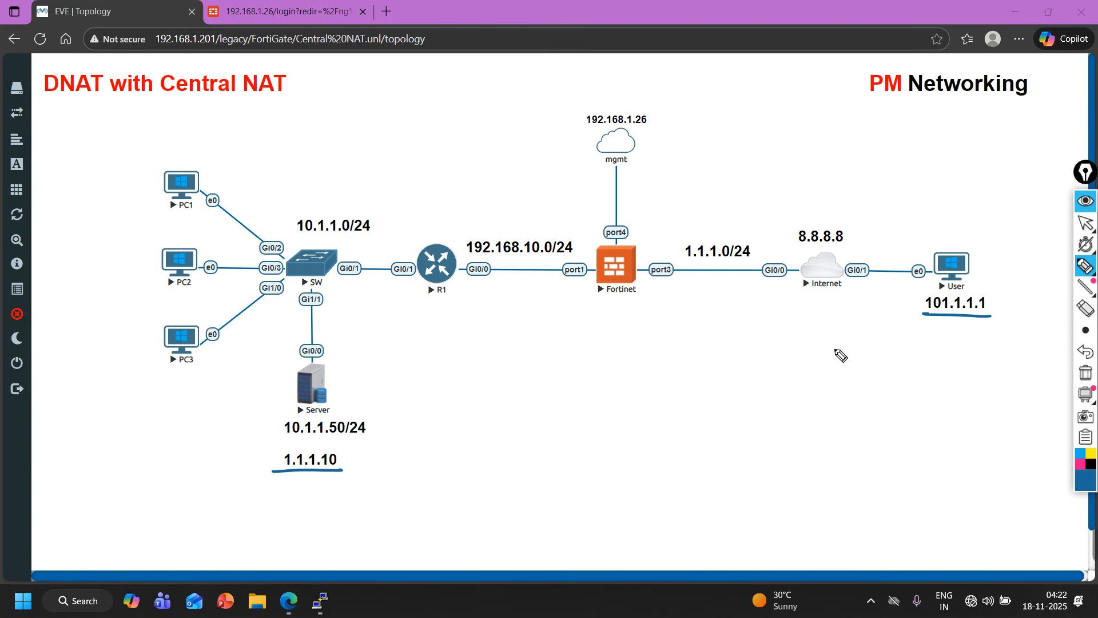
mouse_move(822, 343)
left_mouse_down()
mouse_move(819, 360)
mouse_move(835, 347)
mouse_move(848, 359)
left_mouse_up()
left_click(855, 354)
mouse_move(867, 345)
left_mouse_down()
mouse_move(866, 364)
mouse_move(882, 366)
mouse_move(938, 358)
mouse_move(931, 364)
mouse_move(1002, 374)
mouse_move(1019, 357)
left_mouse_up()
left_click(891, 362)
left_click(965, 365)
left_click(982, 366)
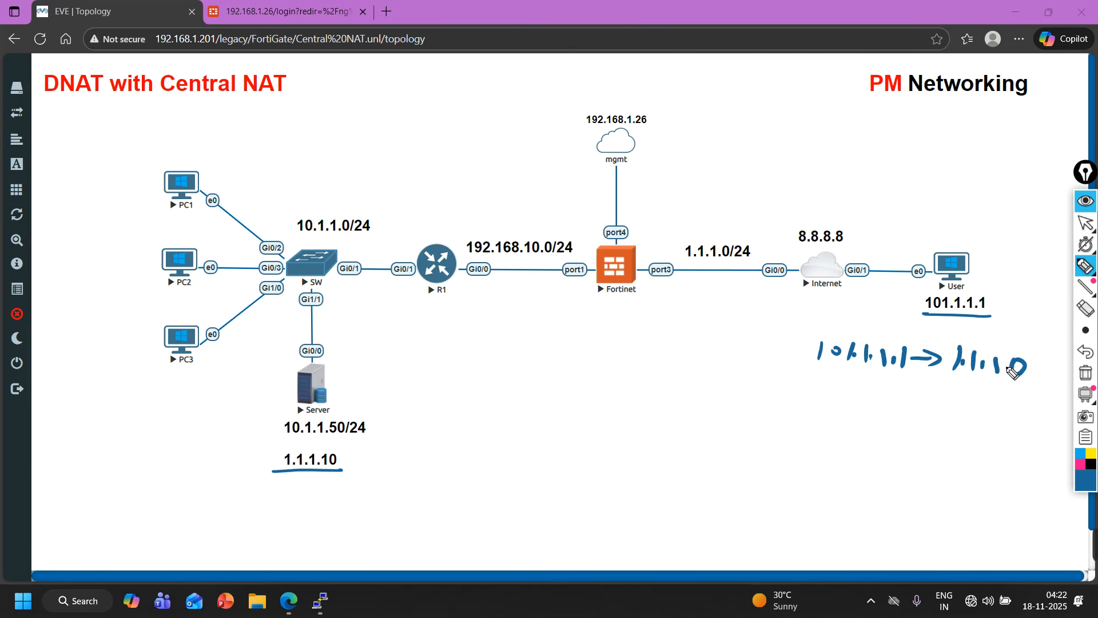
key("ctrl+z")
key("ctrl+z")
mouse_move(998, 356)
left_mouse_down()
mouse_move(998, 369)
mouse_move(1038, 357)
left_mouse_up()
left_click(1009, 366)
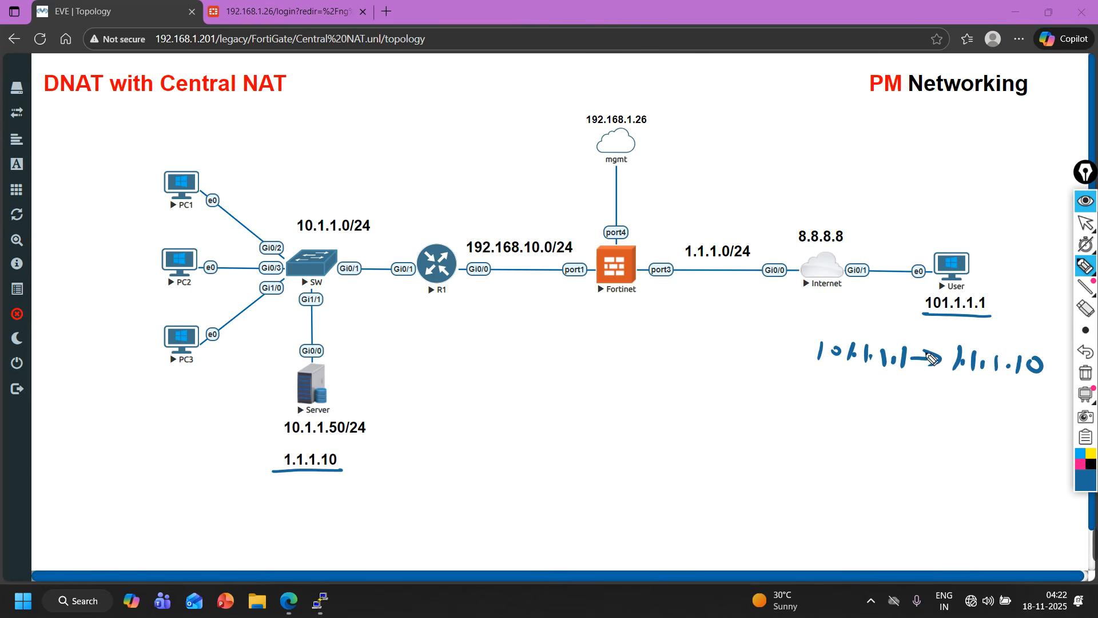
left_click_drag(806, 326, 800, 359)
mouse_move(807, 325)
left_mouse_down()
mouse_move(1025, 337)
mouse_move(1052, 383)
mouse_move(981, 386)
mouse_move(797, 361)
left_mouse_up()
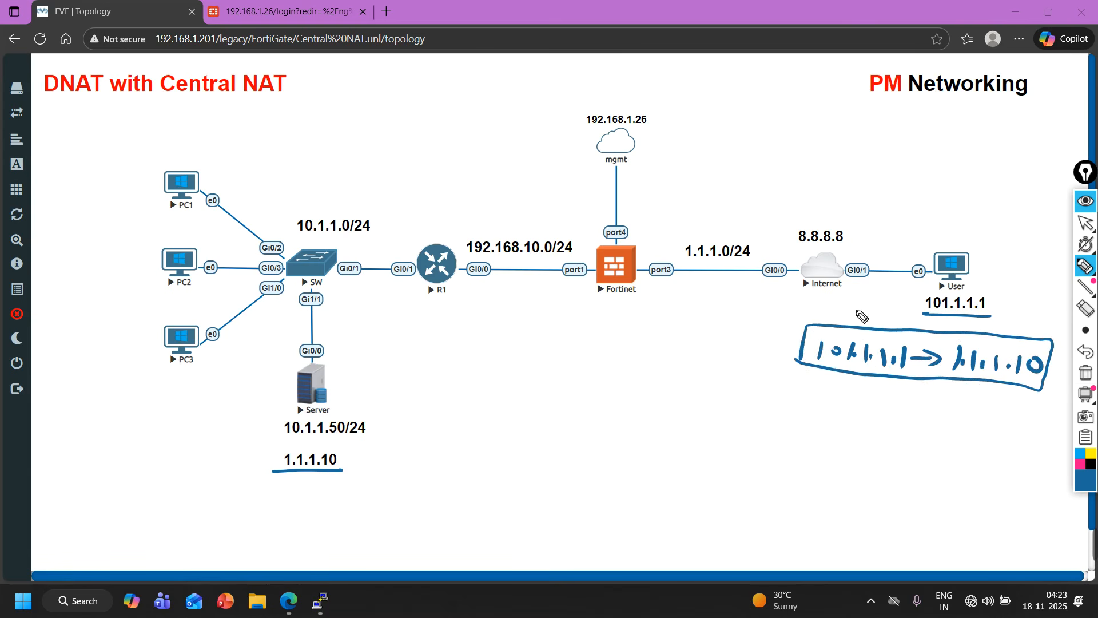
mouse_move(892, 322)
left_mouse_down()
mouse_move(853, 281)
mouse_move(652, 274)
left_mouse_up()
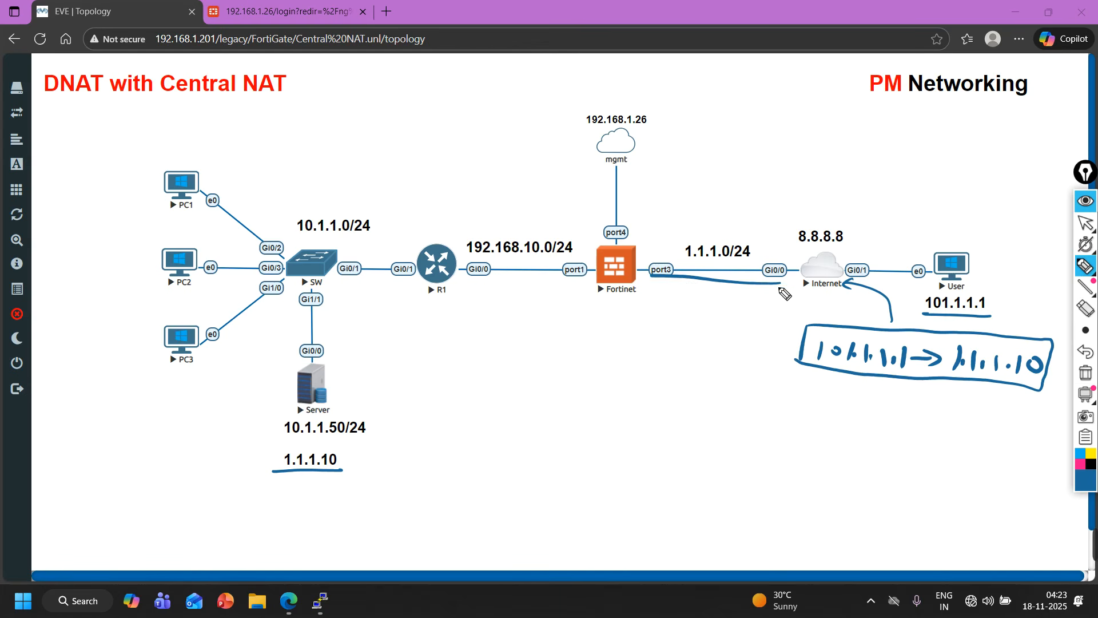
key("ctrl+z")
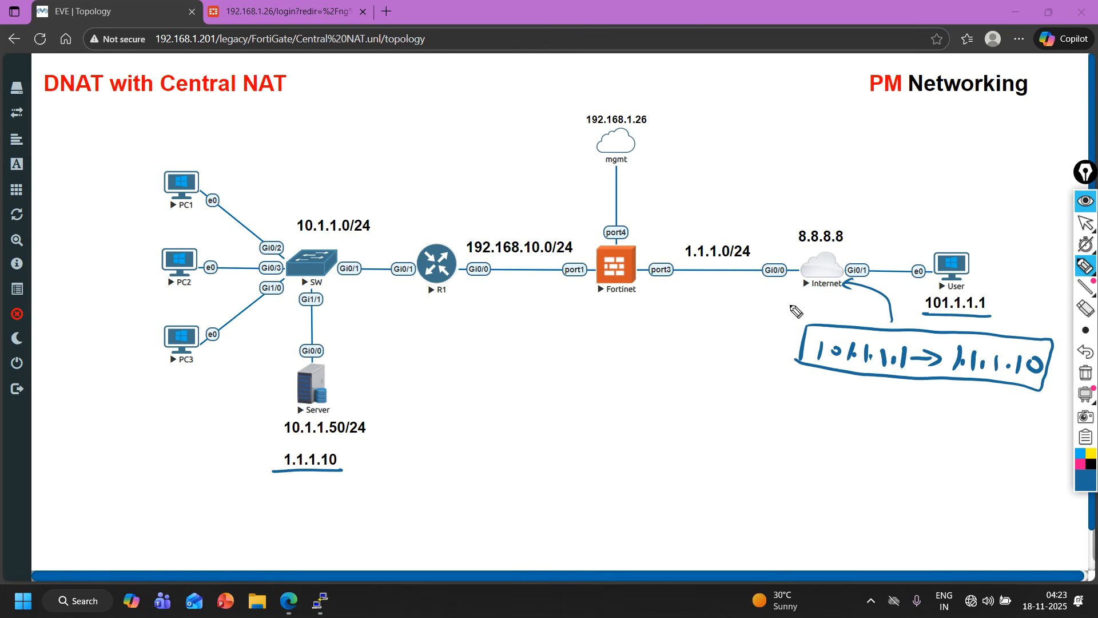
mouse_move(790, 284)
left_mouse_down()
mouse_move(641, 281)
mouse_move(656, 284)
left_mouse_up()
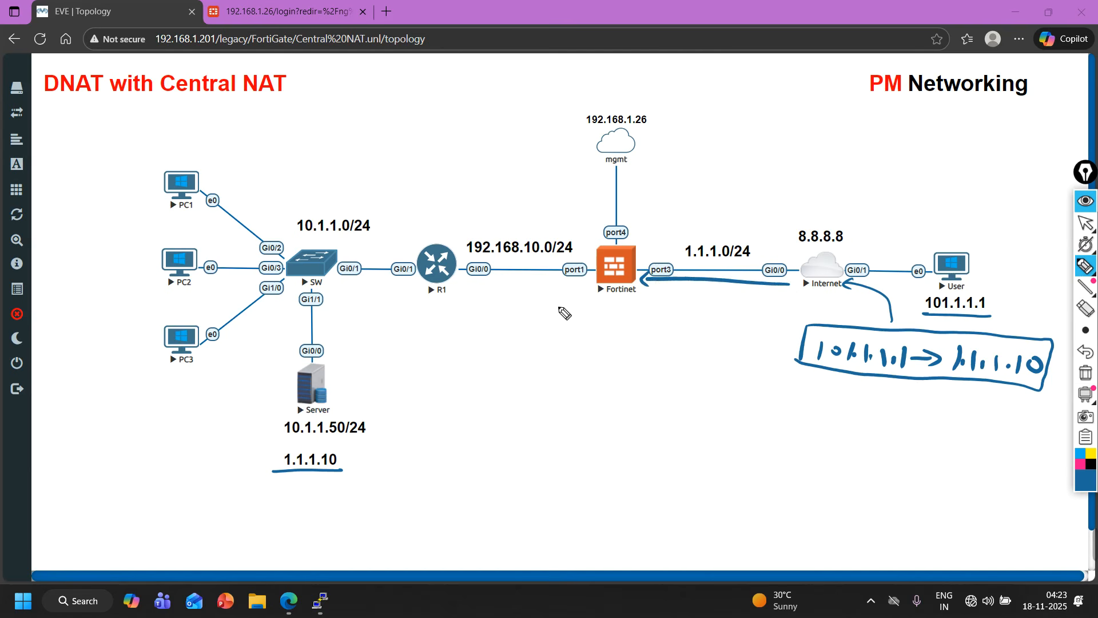
mouse_move(564, 313)
left_mouse_down()
mouse_move(559, 329)
mouse_move(579, 319)
mouse_move(678, 337)
left_mouse_up()
left_click(599, 327)
left_click(619, 330)
left_click(638, 332)
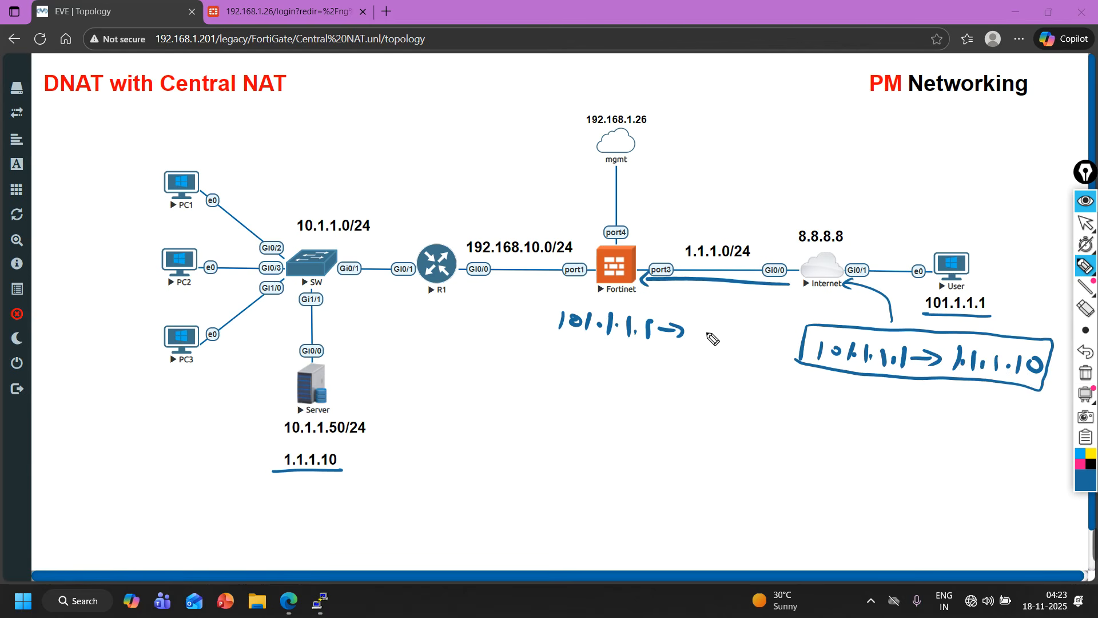
mouse_move(698, 318)
left_mouse_down()
mouse_move(693, 336)
mouse_move(708, 328)
left_mouse_up()
mouse_move(722, 319)
left_mouse_down()
mouse_move(718, 334)
mouse_move(735, 332)
left_mouse_up()
left_click_drag(741, 321, 746, 337)
mouse_move(764, 325)
left_mouse_down()
mouse_move(755, 338)
mouse_move(773, 325)
left_mouse_up()
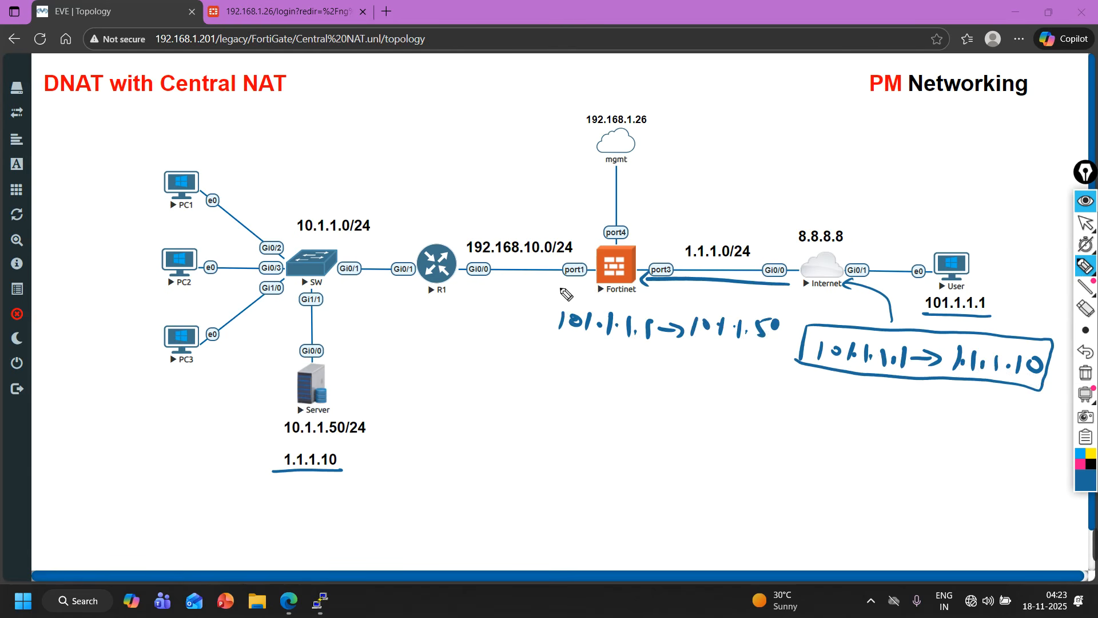
mouse_move(574, 289)
left_mouse_down()
mouse_move(486, 281)
mouse_move(492, 289)
left_mouse_up()
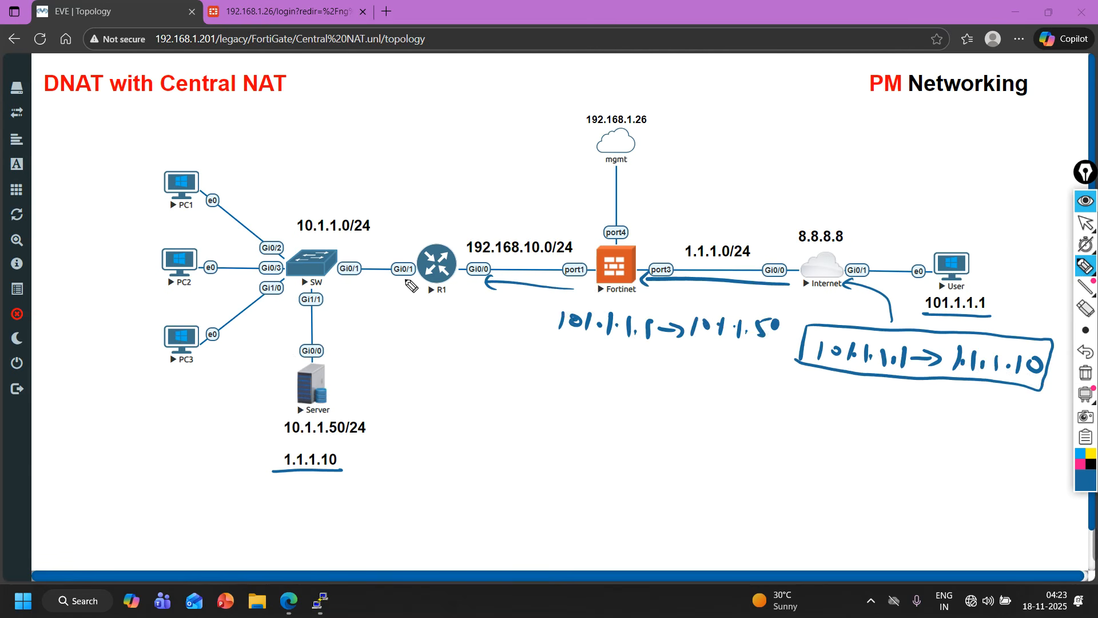
mouse_move(407, 278)
left_mouse_down()
mouse_move(340, 333)
mouse_move(353, 327)
left_mouse_up()
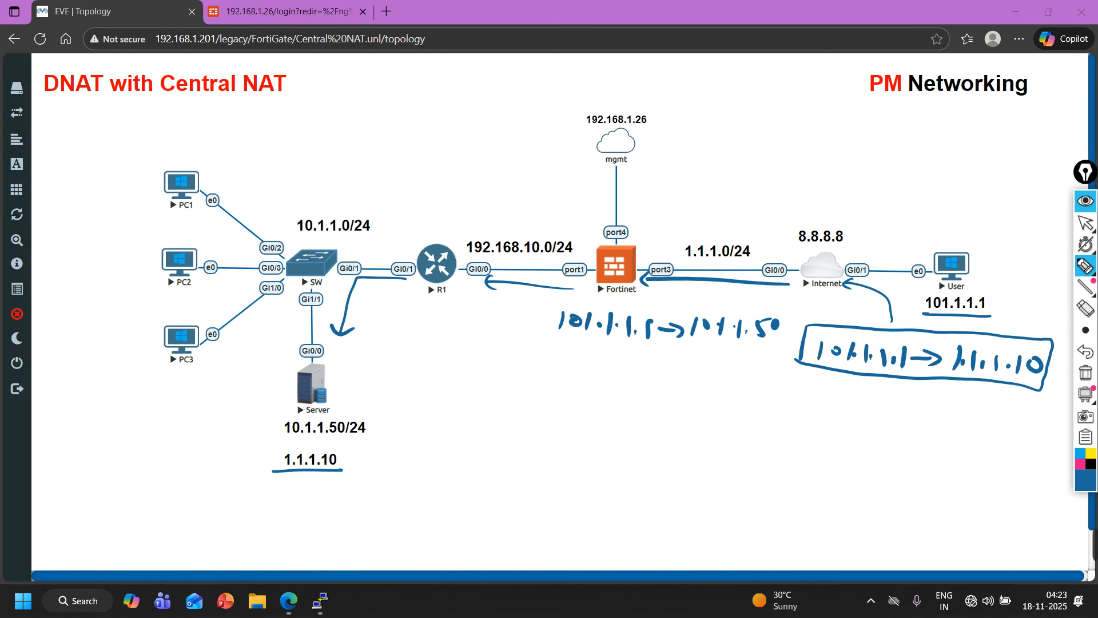
left_click(1086, 373)
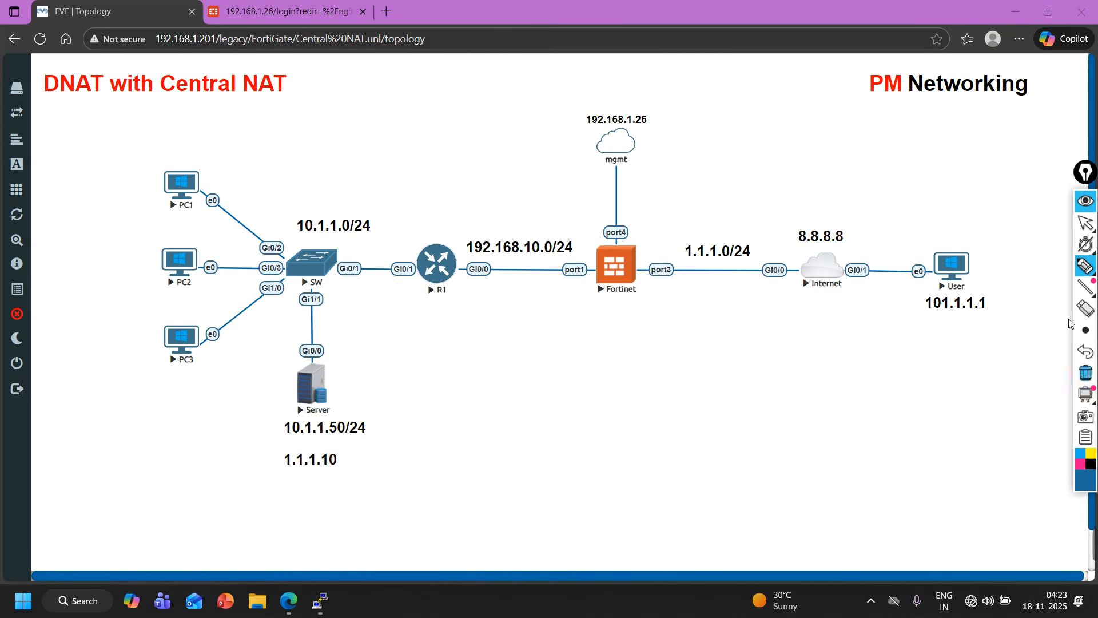
left_click(1086, 225)
left_click(1087, 225)
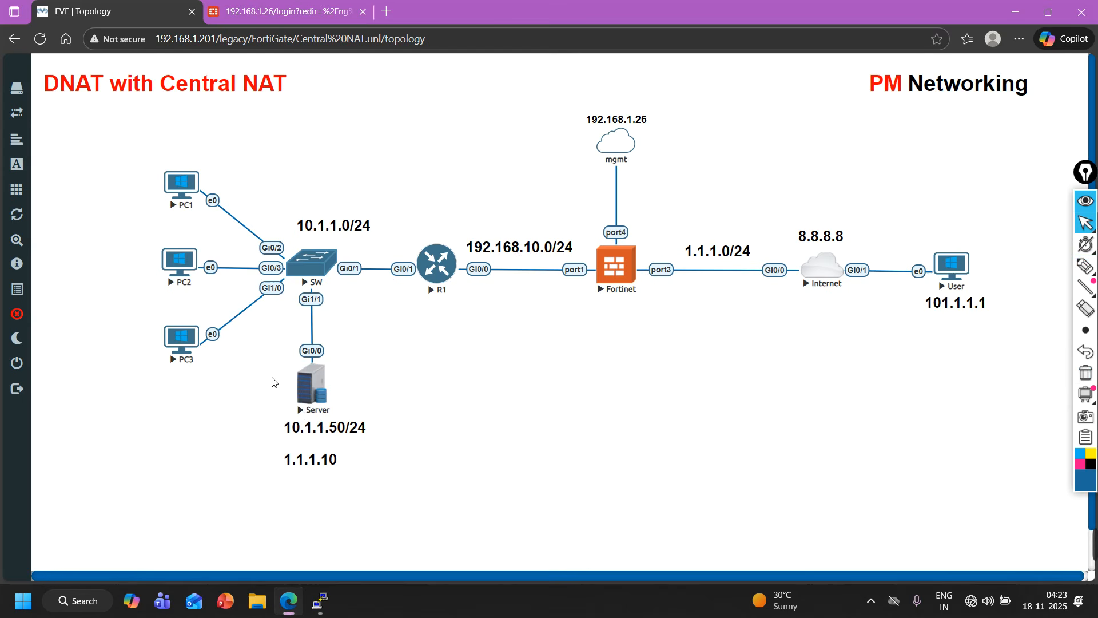
Open the Server node's console, bring it to the login prompt and enter privileged EXEC mode.
mouse_move(320, 601)
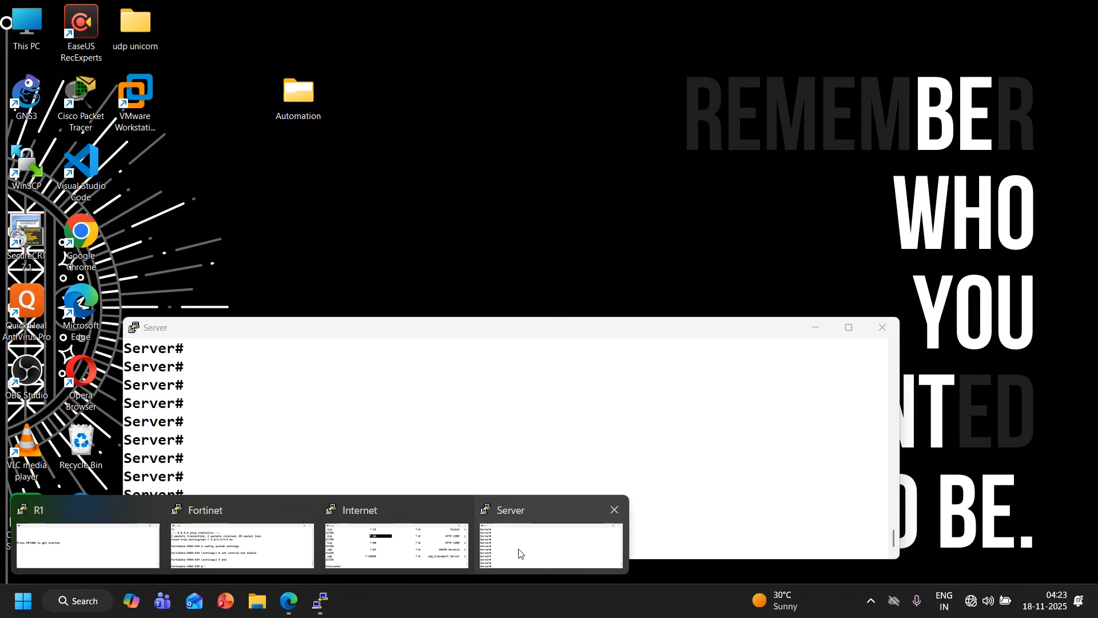
left_click(519, 553)
left_click_drag(418, 329, 699, 327)
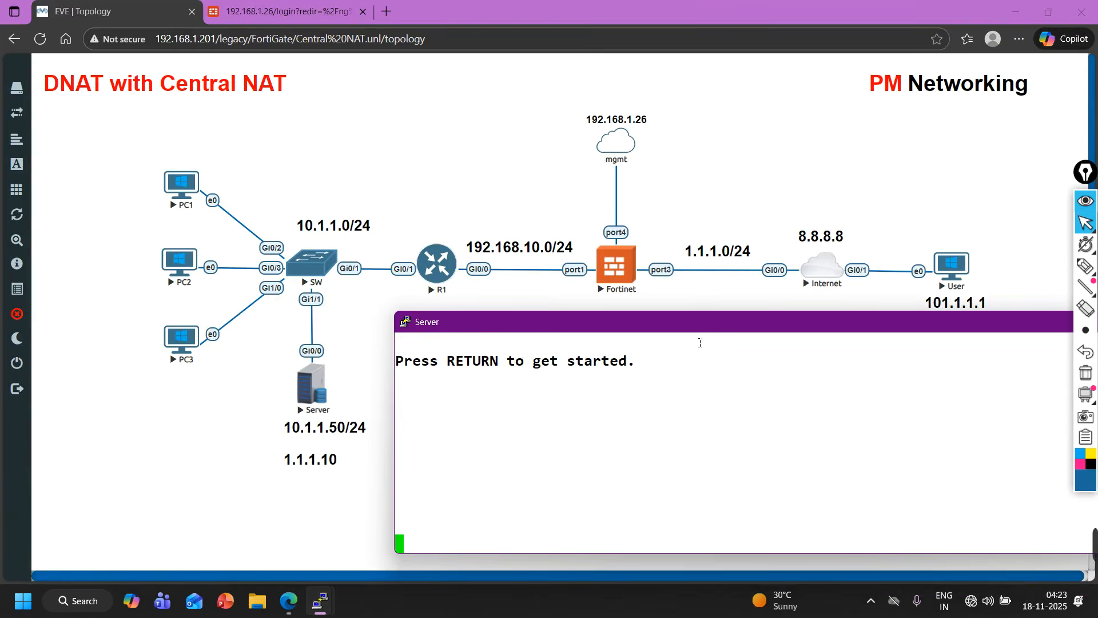
key("Return")
key("Return")
key("Return")
key("Return")
key("Return")
type("en")
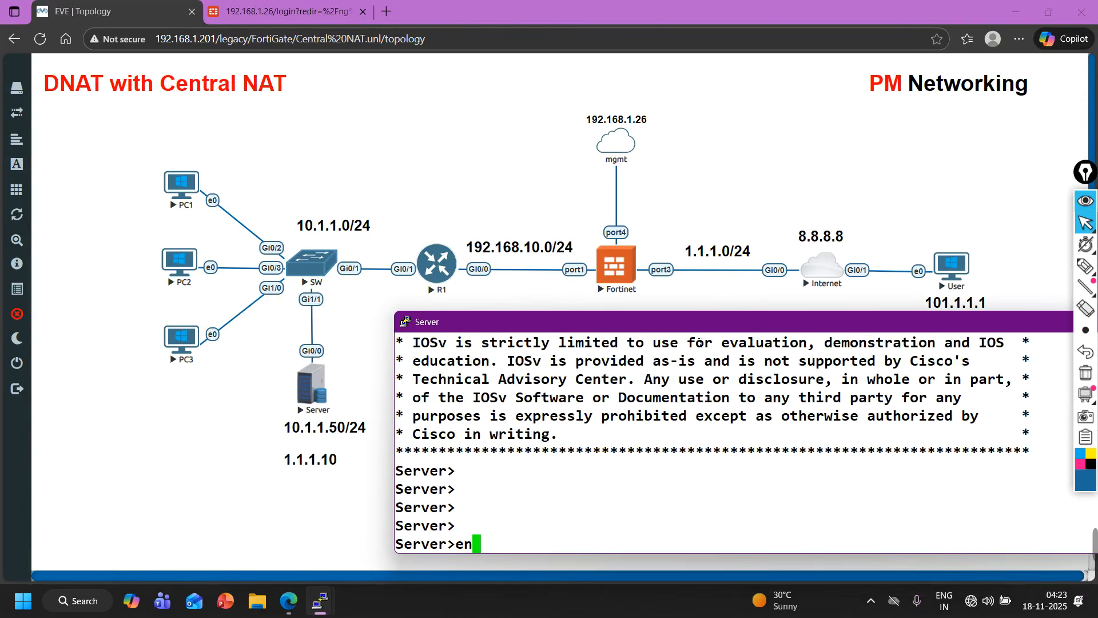
key("Return")
Display the Server's brief IP interface summary with show ip int br and highlight the GigabitEthernet0/0 address.
type("sh")
key("Tab")
type("ip int br")
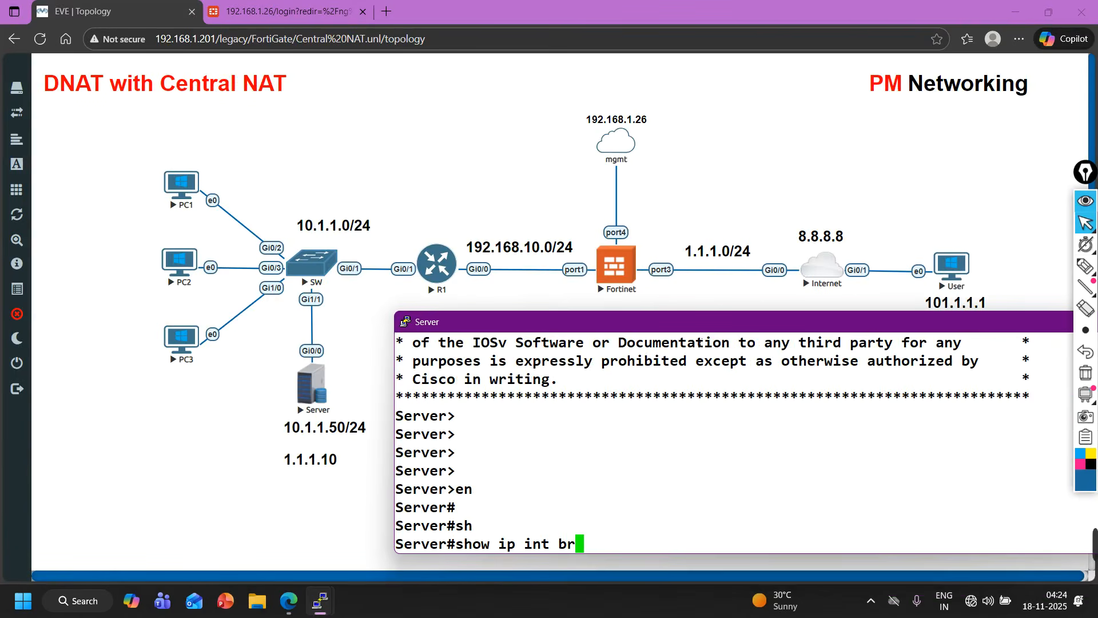
key("Return")
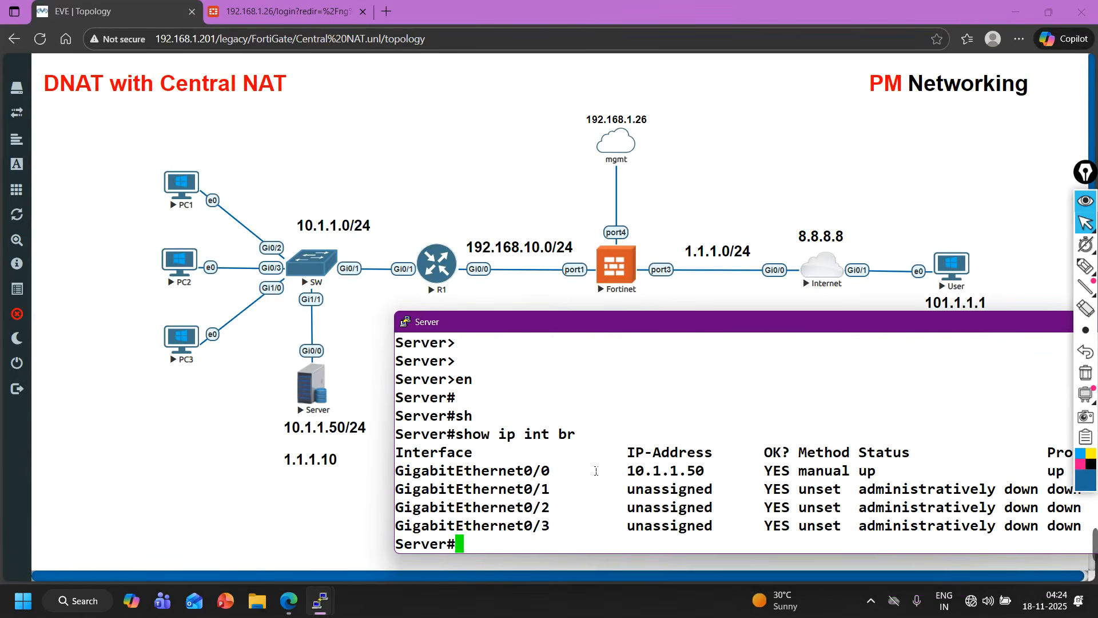
left_click_drag(472, 480, 527, 480)
left_click_drag(551, 482, 711, 482)
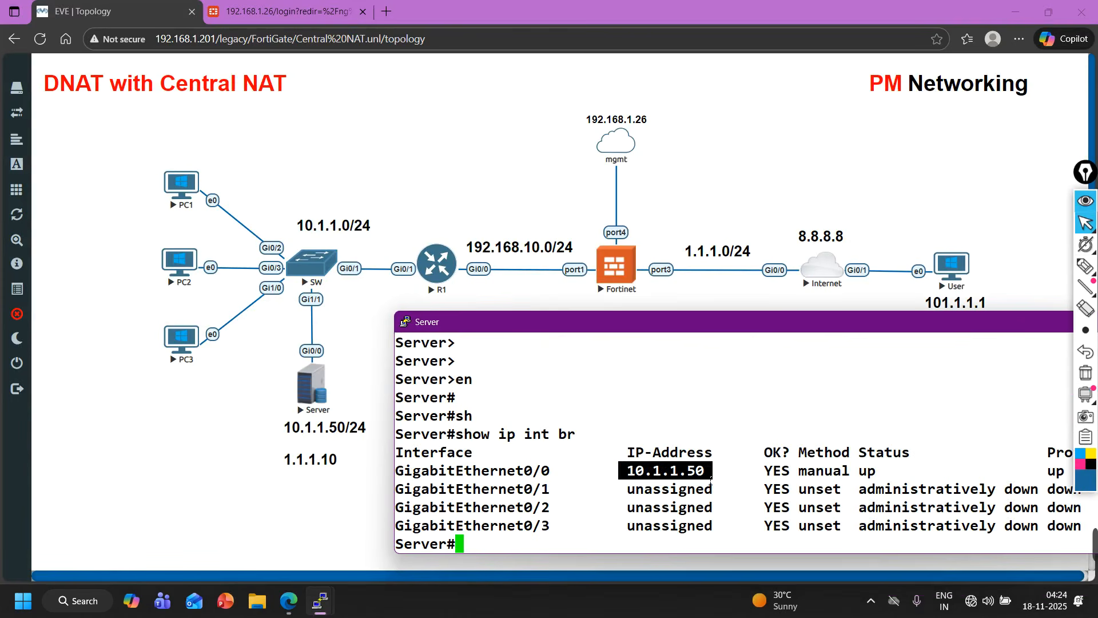
Ping 8.8.8.8 from the Server's console and close the console window.
type("ping ")
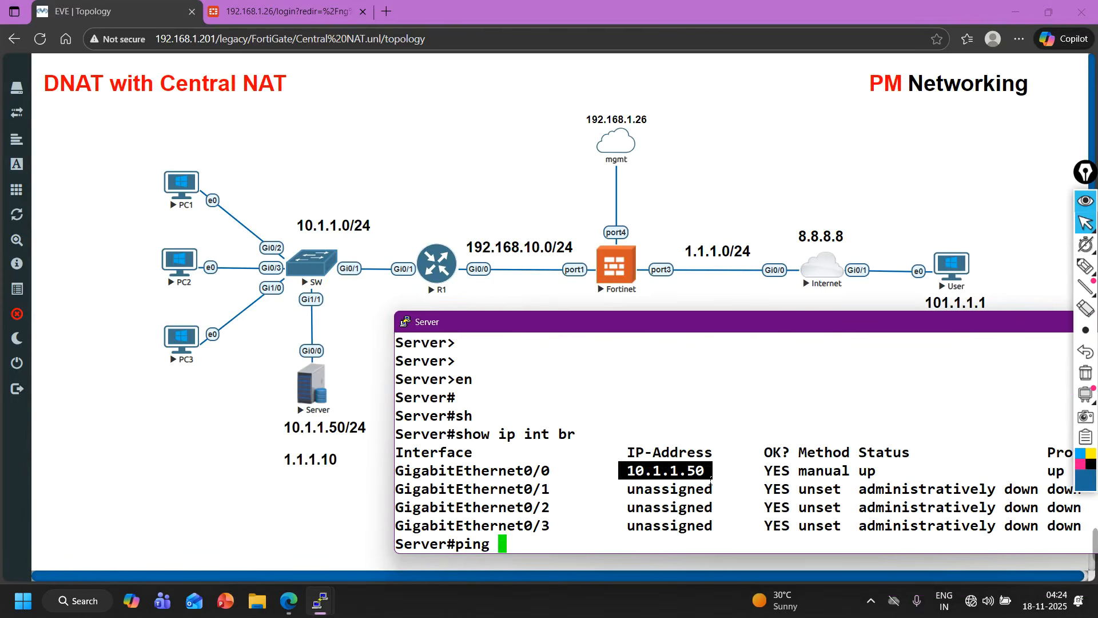
type("8.8.8.")
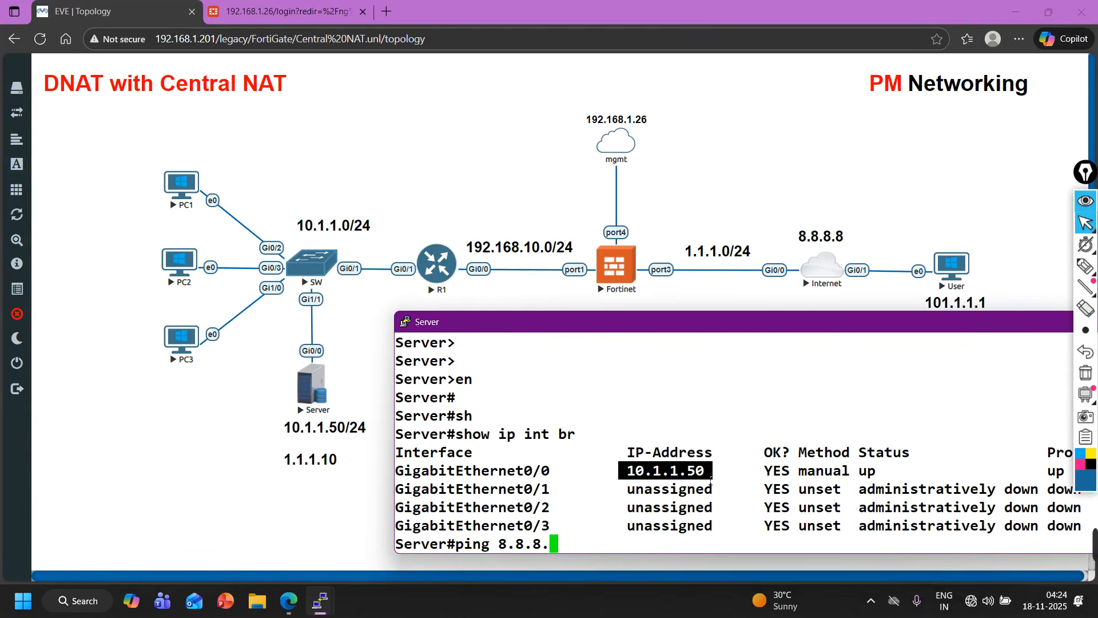
type("8")
key("Return")
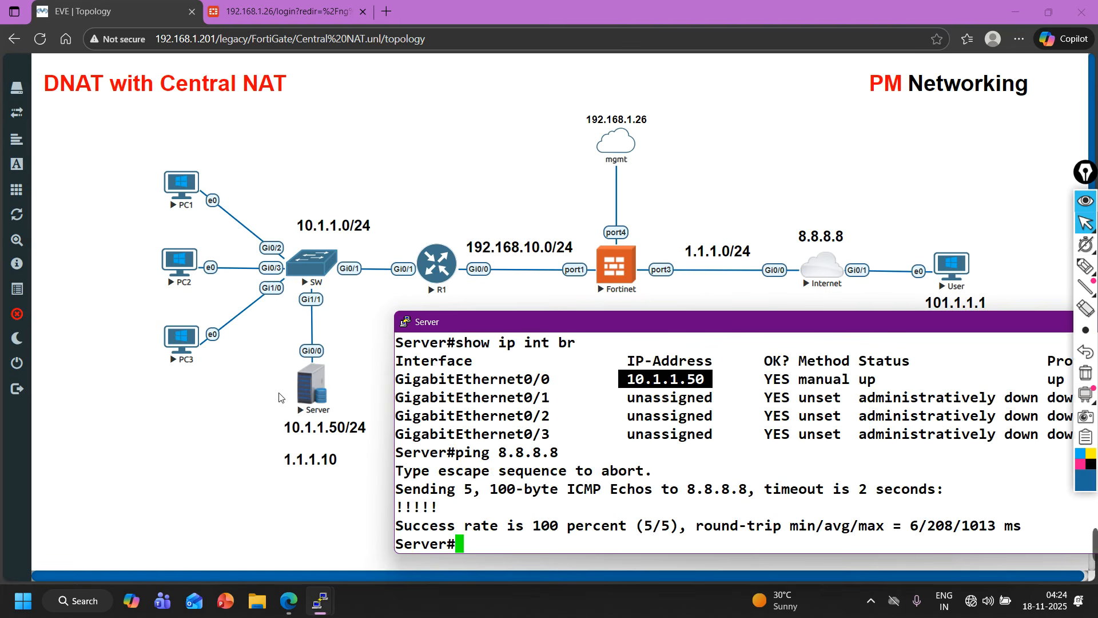
left_click(198, 513)
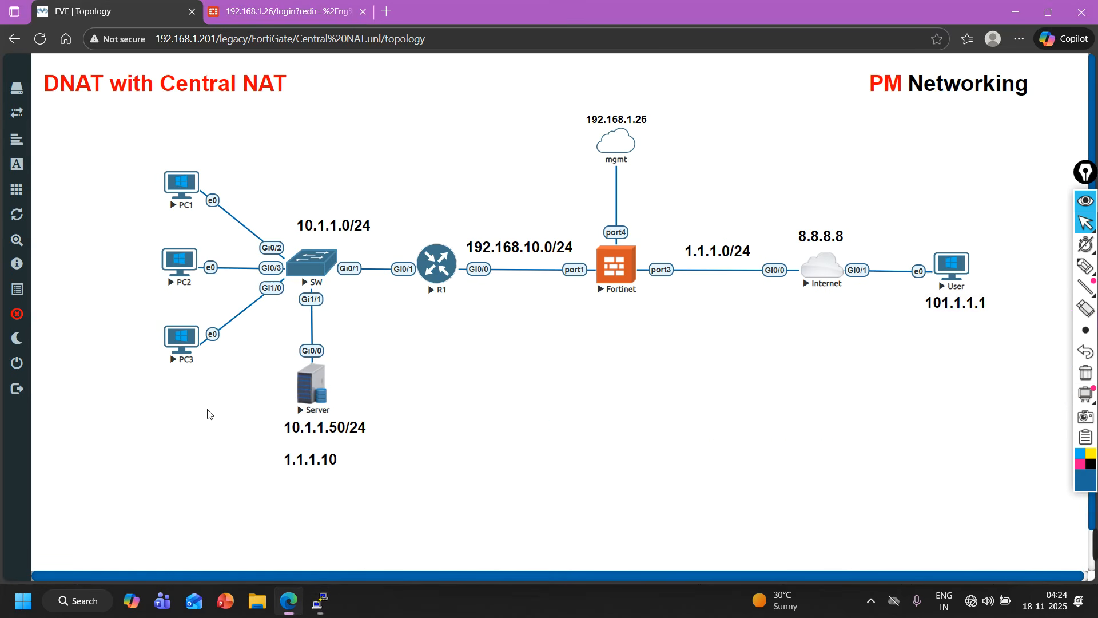
Open PC1's console, dismiss the browser sign-in prompt and bring up its command prompt.
left_click(174, 203)
left_click(618, 118)
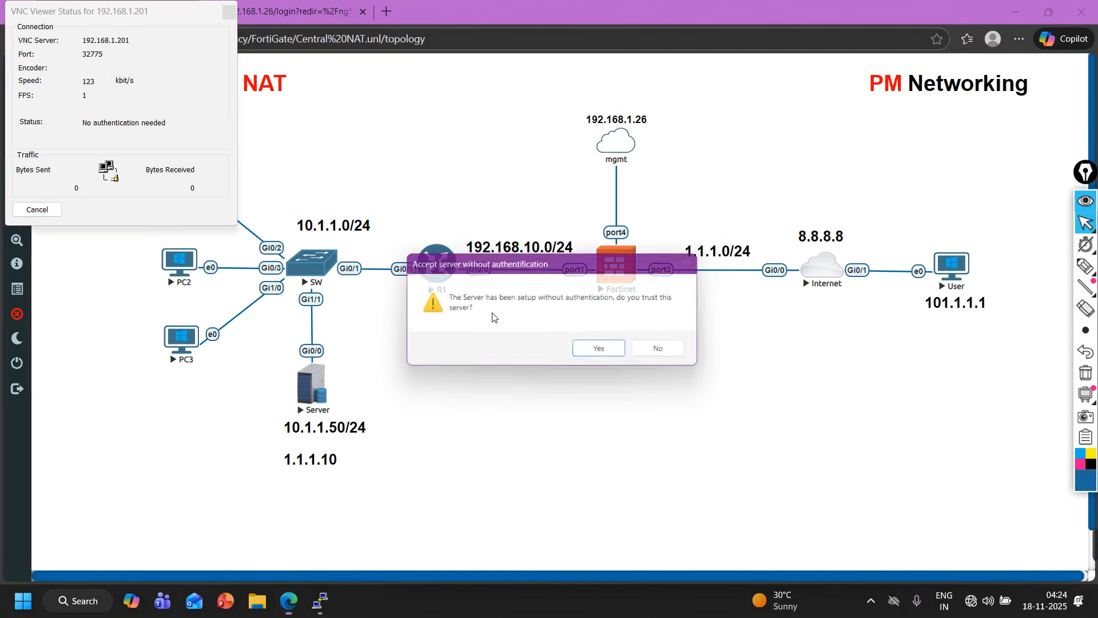
left_click(600, 351)
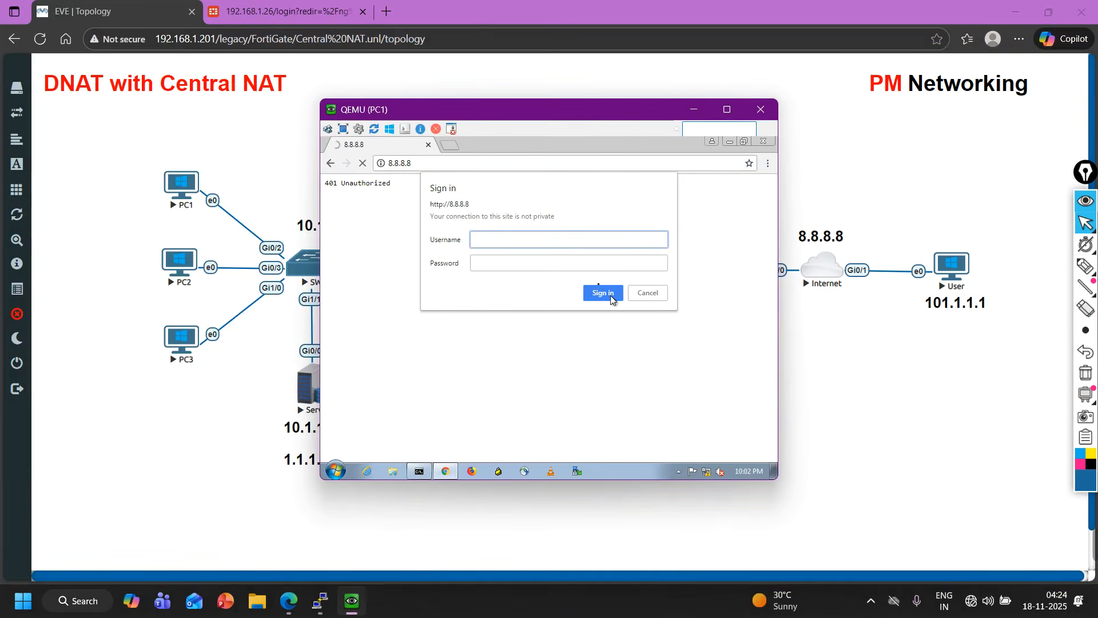
left_click(652, 294)
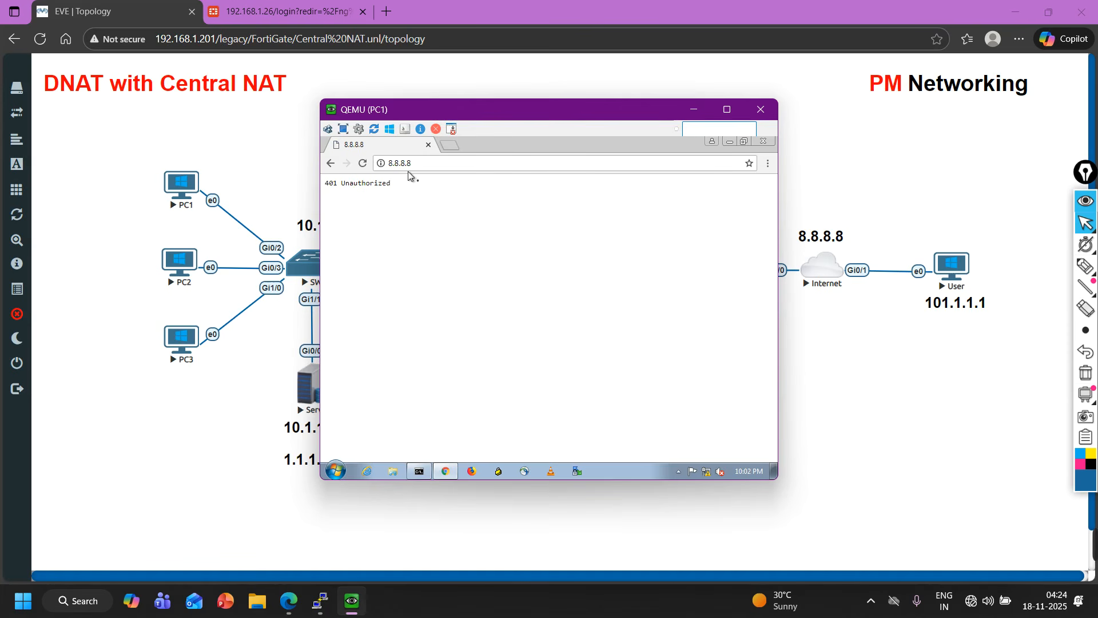
left_click(423, 473)
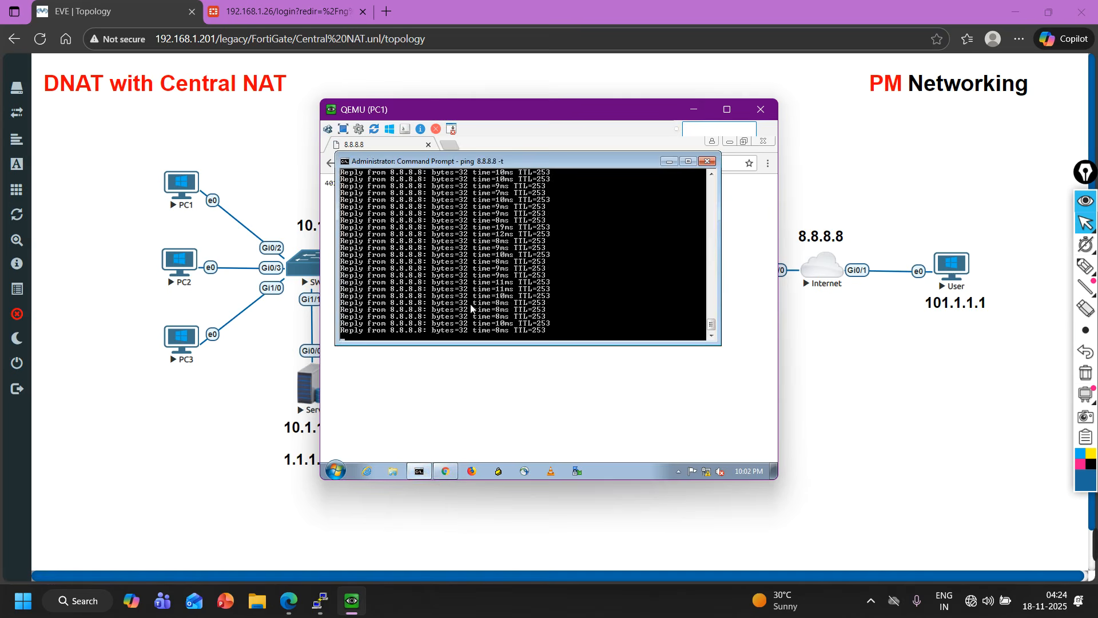
Stop the running ping in PC1's command prompt and rerun the continuous ping to 8.8.8.8.
key("ctrl+c")
key("Return")
key("Return")
key("Return")
key("Return")
key("Return")
key("Return")
key("Return")
key("Return")
key("Up")
key("Return")
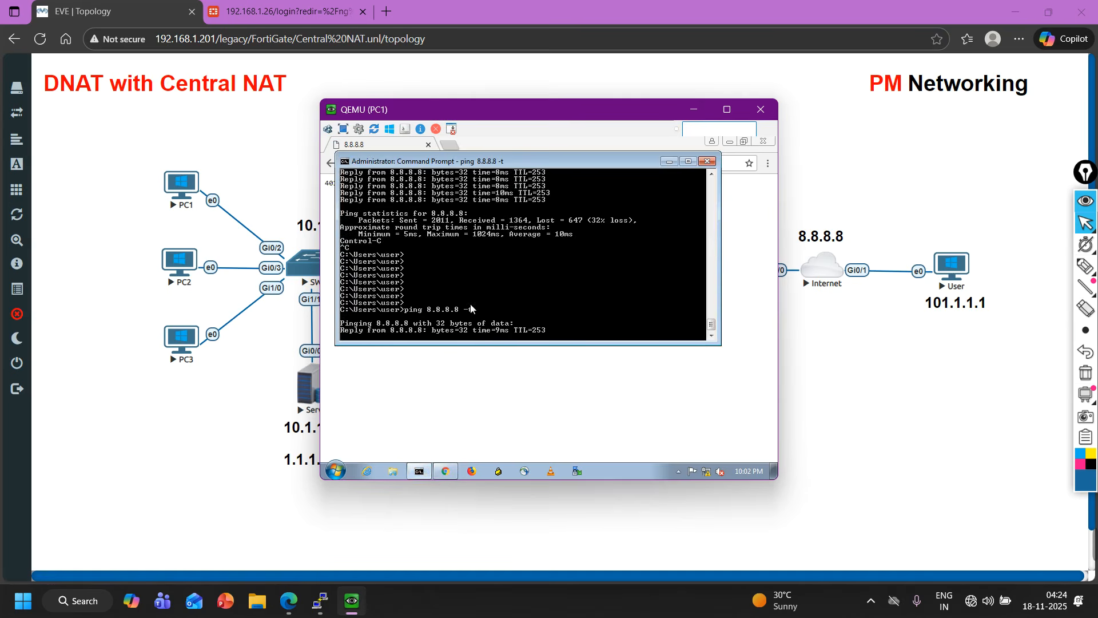
left_click(845, 434)
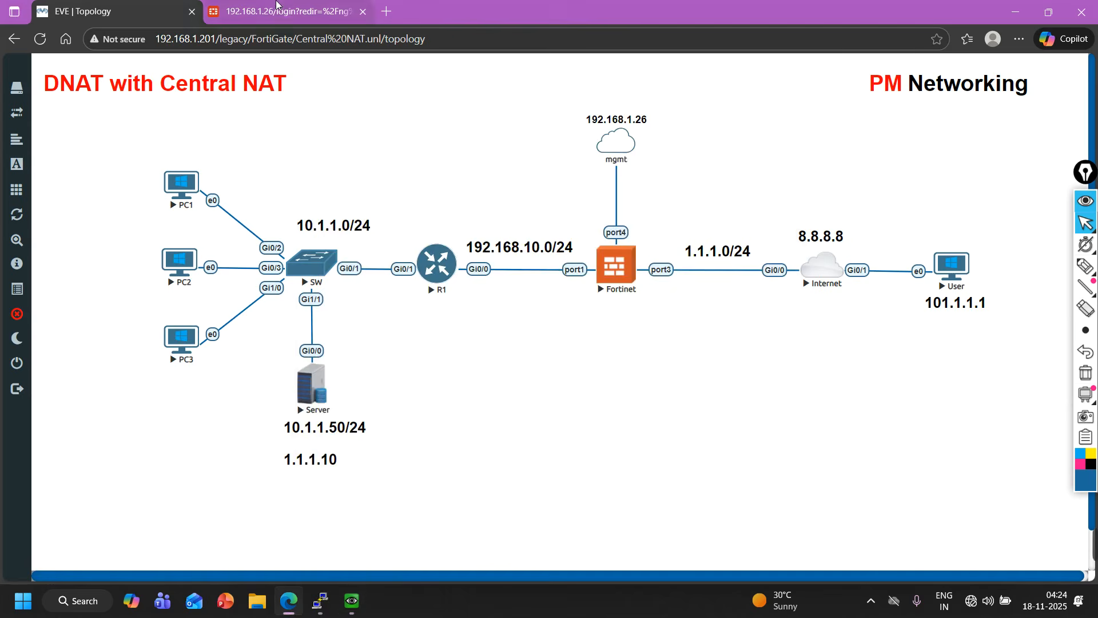
Switch to the FortiGate tab, log in with the admin username and password, and postpone the setup wizard.
left_click(276, 7)
type("admin")
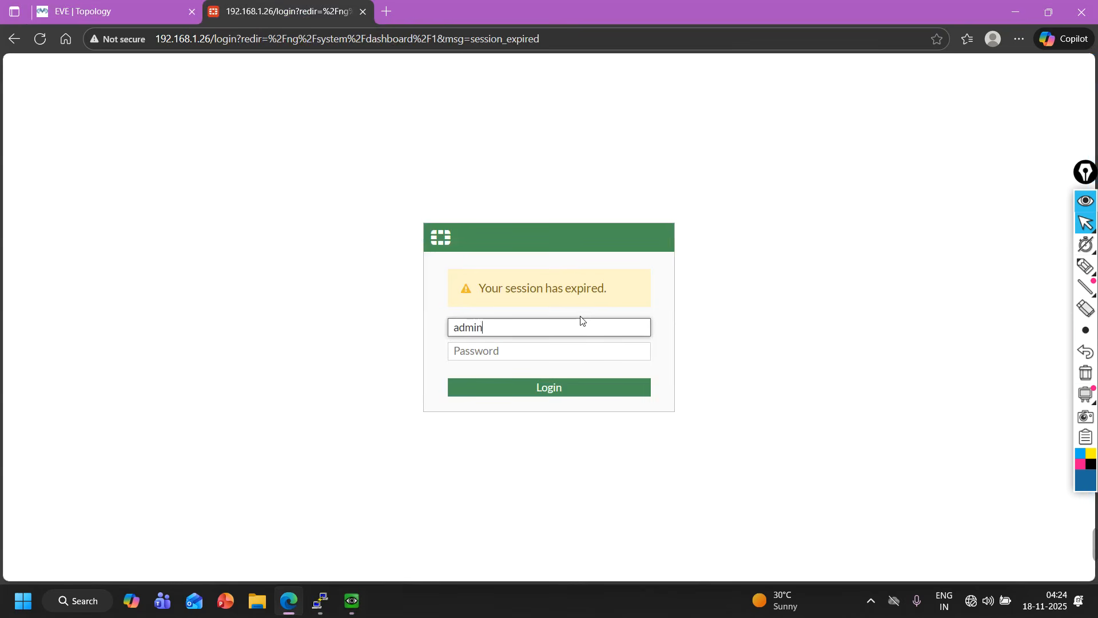
key("Tab")
type("ad")
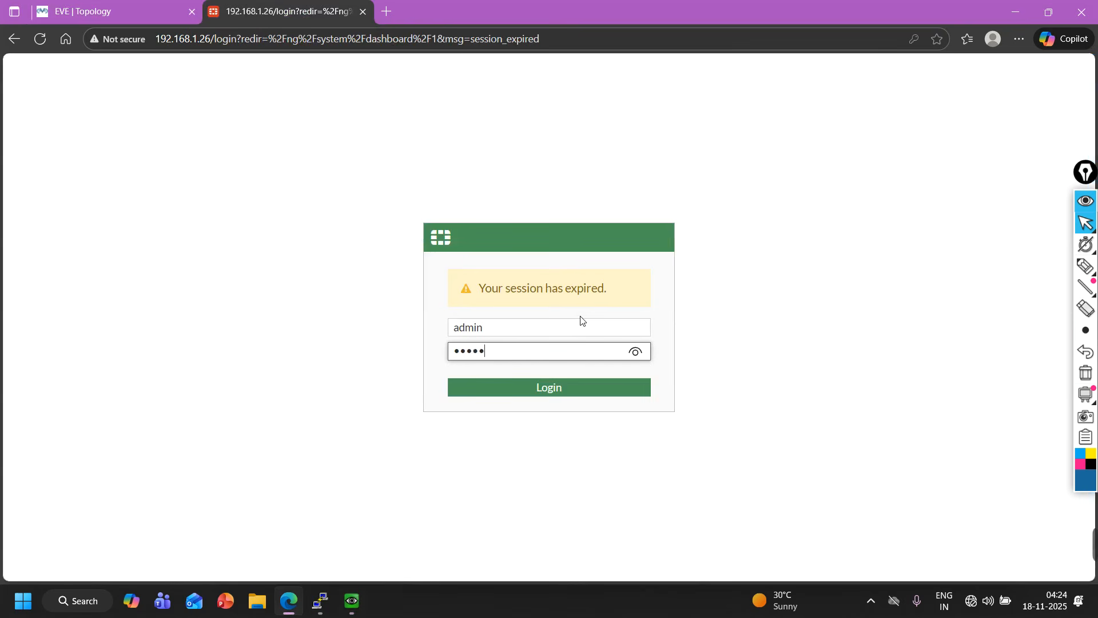
type("min")
key("Return")
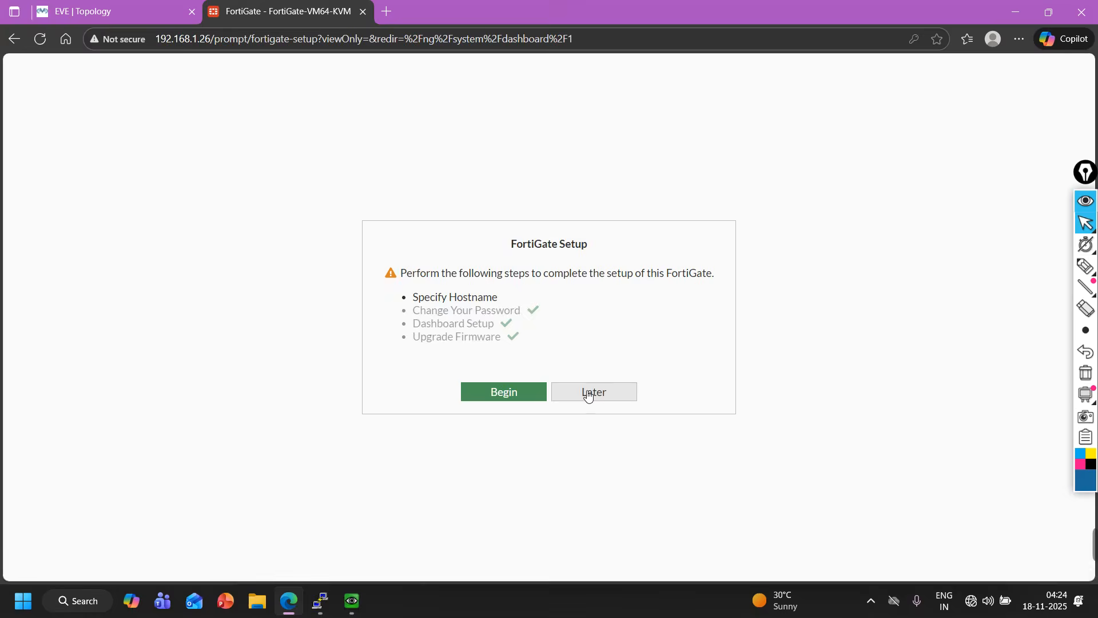
left_click(592, 394)
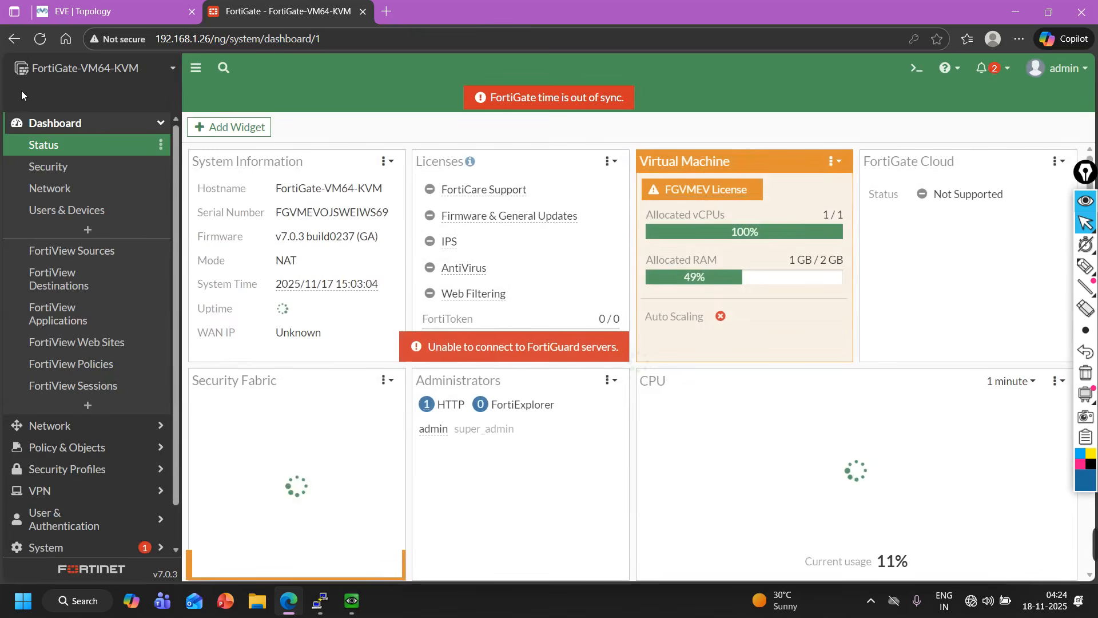
Review the Inside-to-Outside firewall policy's Central NAT note and the existing Central SNAT rule.
left_click(94, 125)
left_click(82, 164)
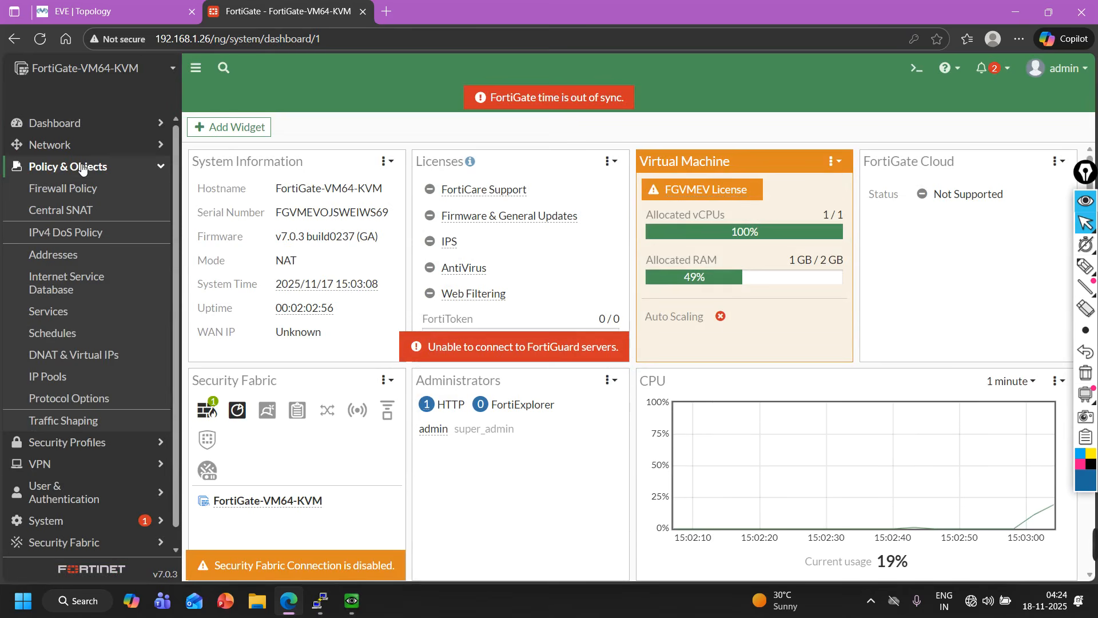
left_click(80, 188)
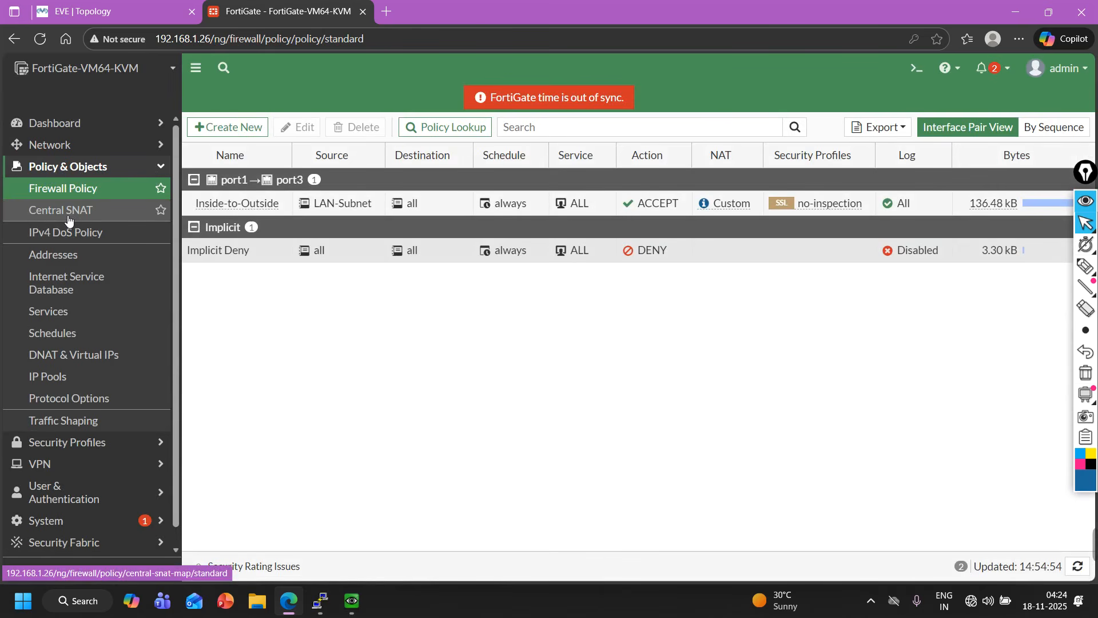
left_click(257, 208)
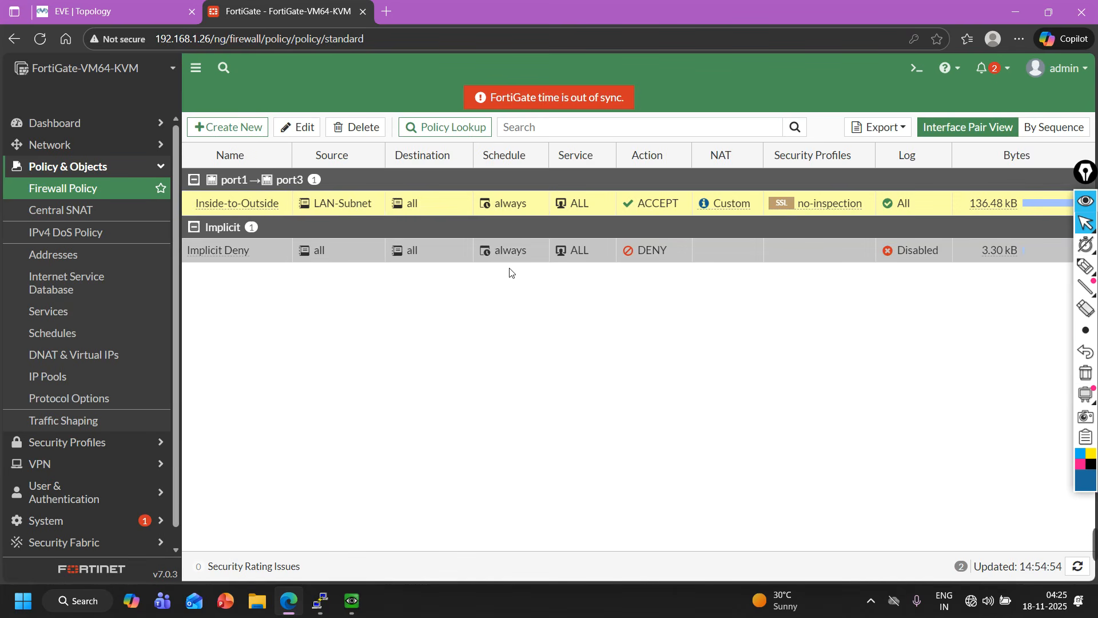
double_click(256, 200)
scroll(432, 472, "down", 1)
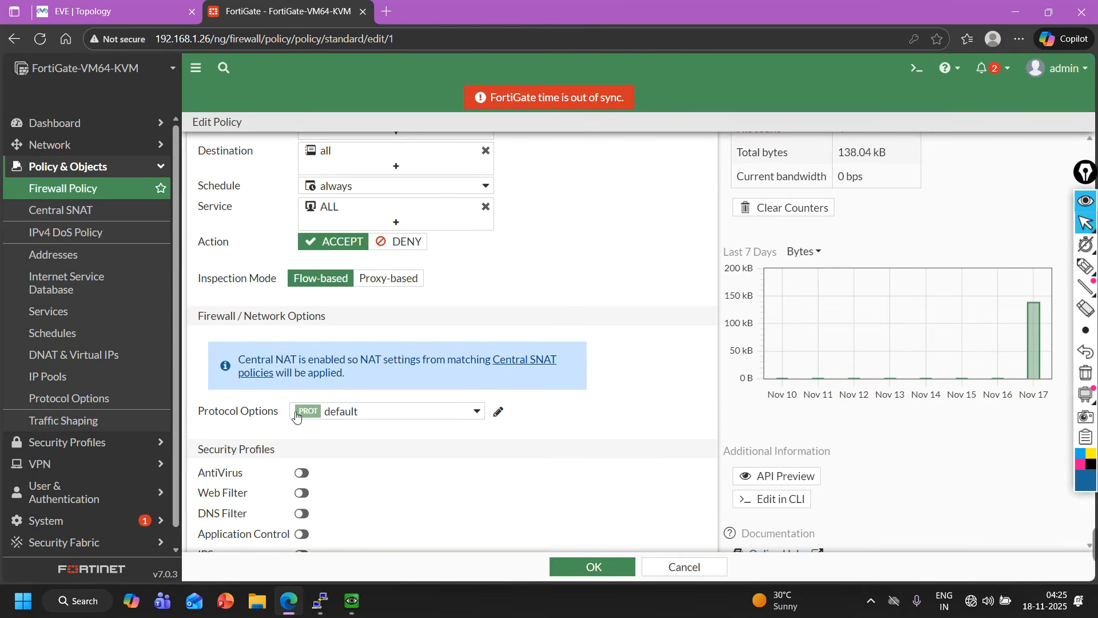
left_click_drag(250, 364, 385, 374)
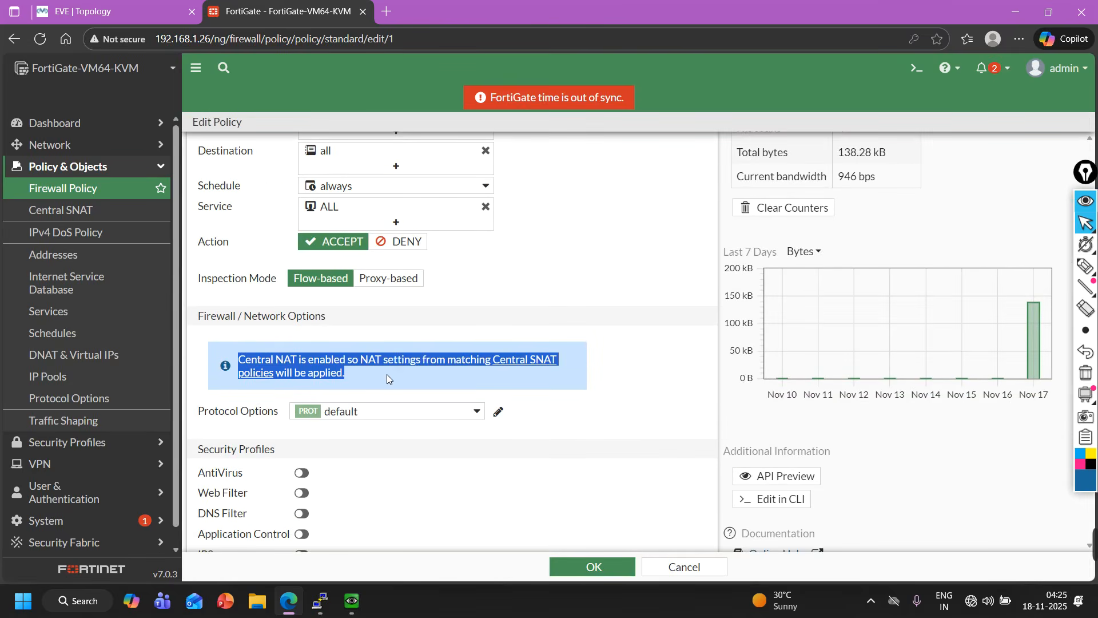
left_click(64, 210)
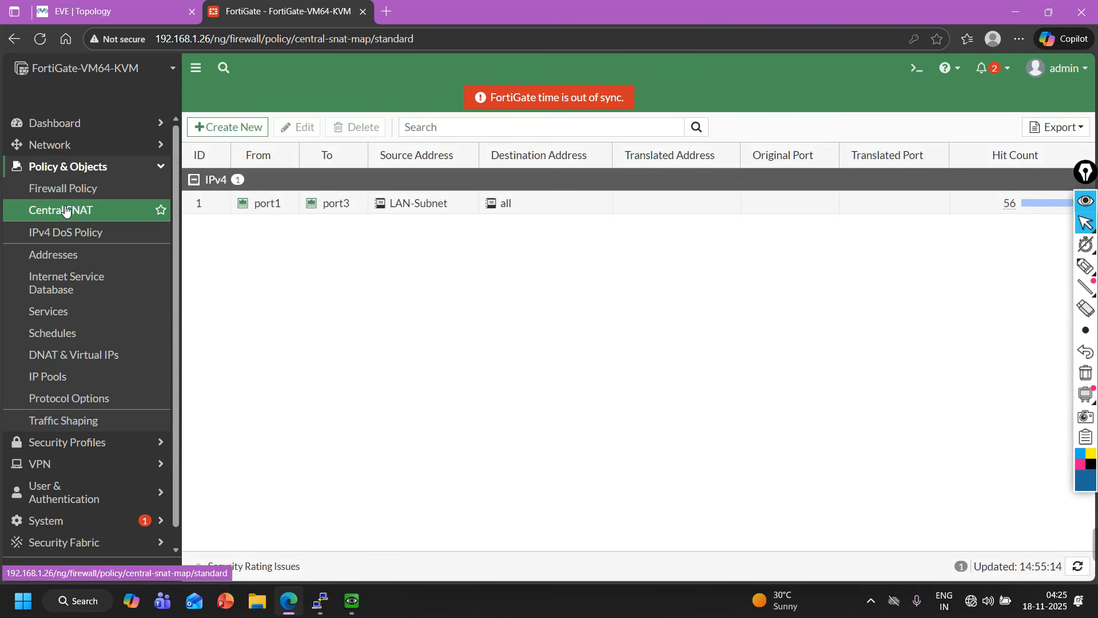
left_click(289, 209)
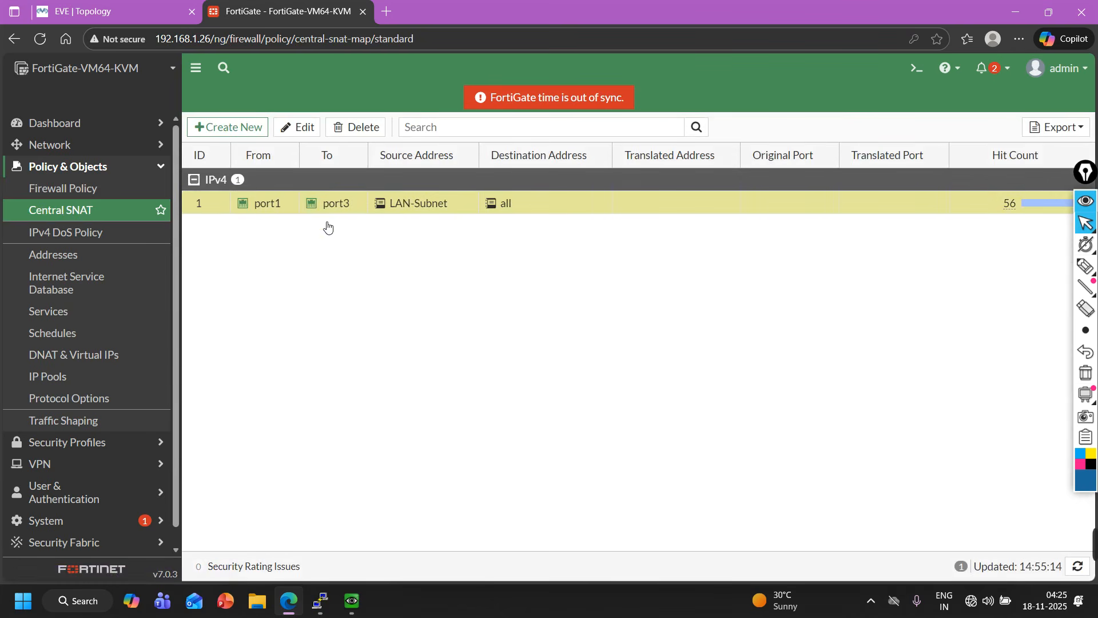
Create a new DNAT & Virtual IP and name it DNAT.
left_click(81, 360)
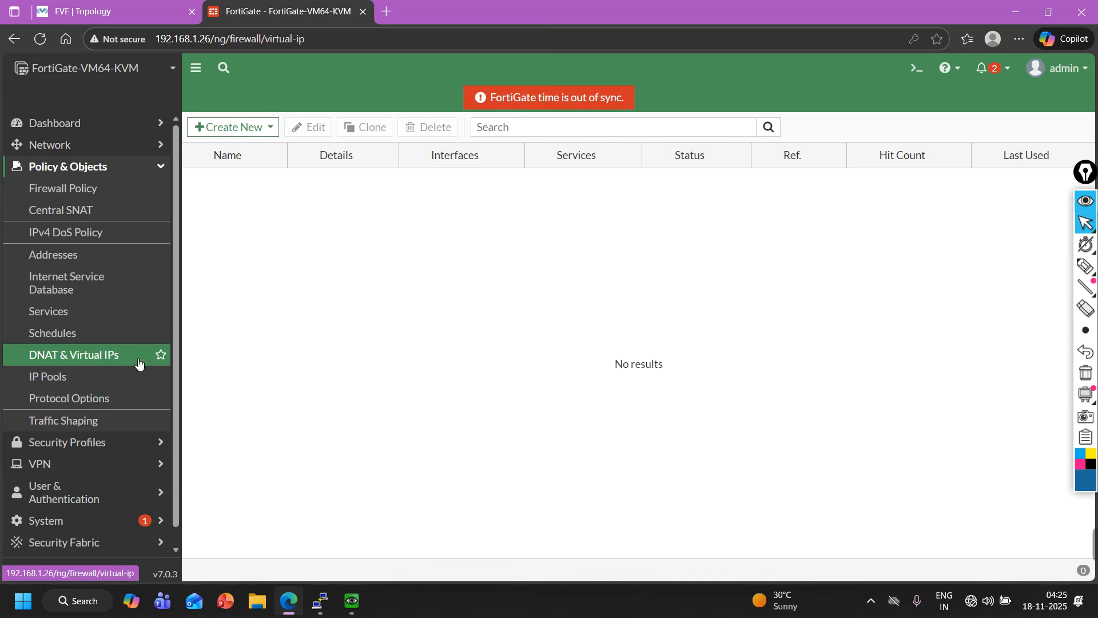
left_click(224, 127)
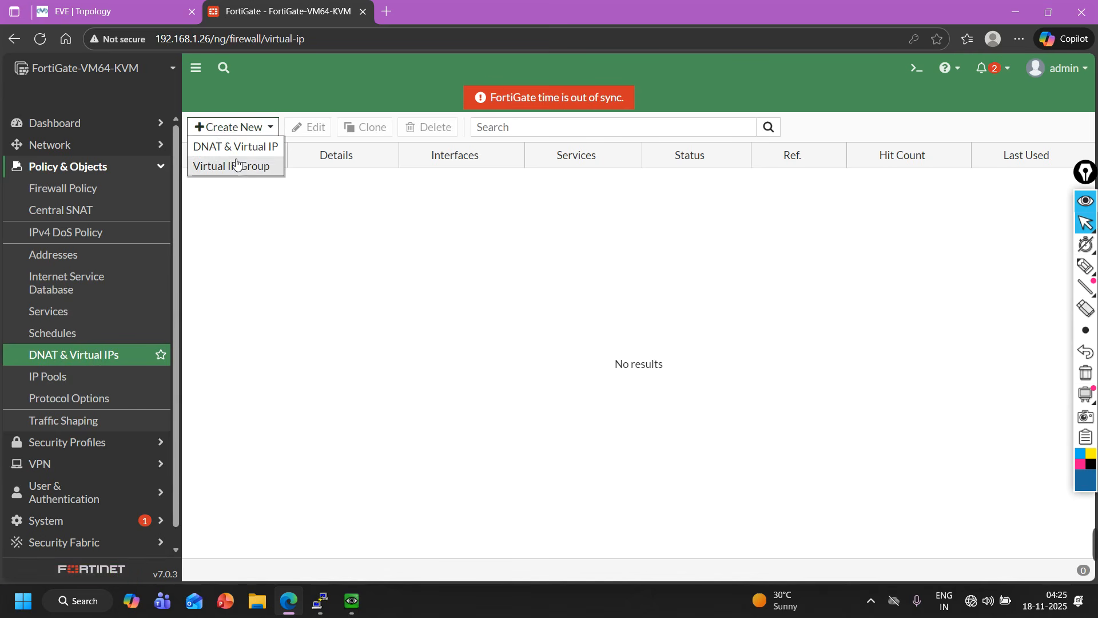
left_click(237, 150)
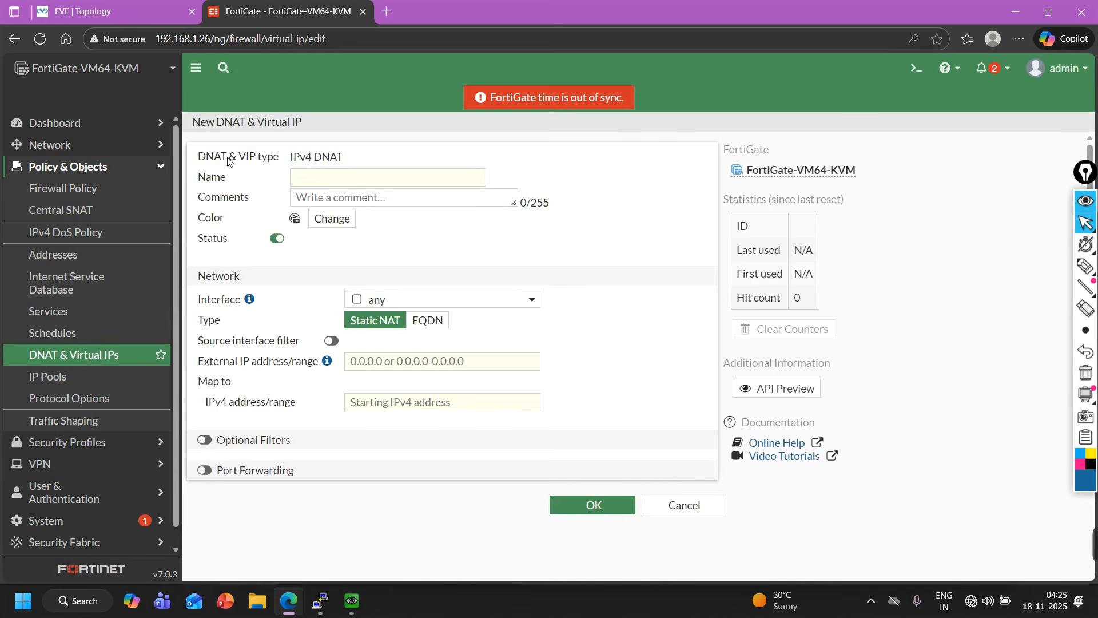
left_click(350, 183)
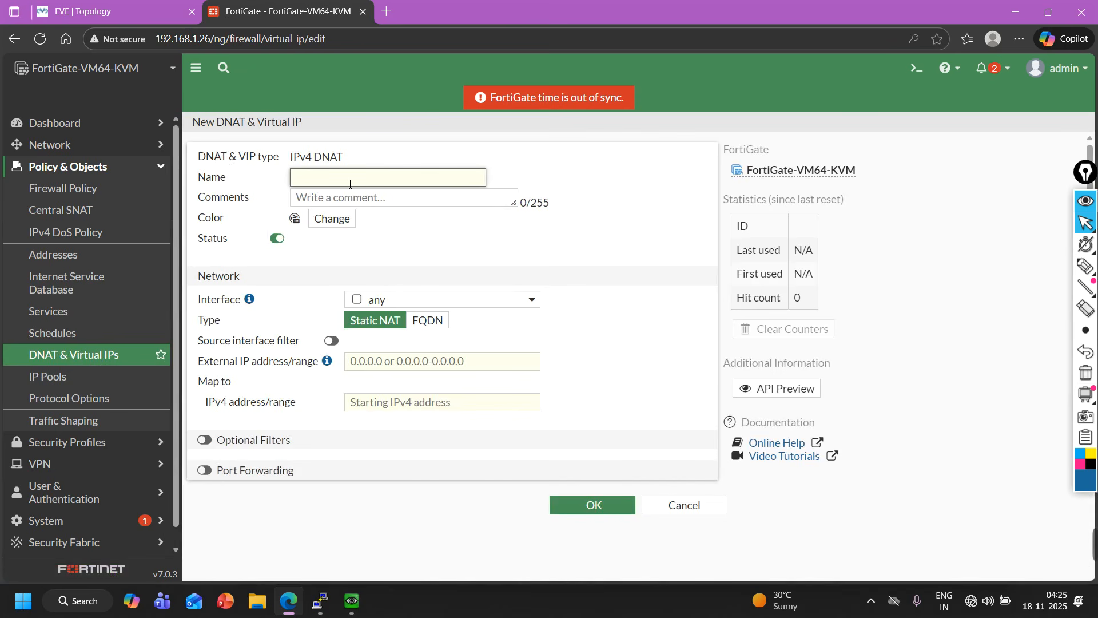
type("DNAT")
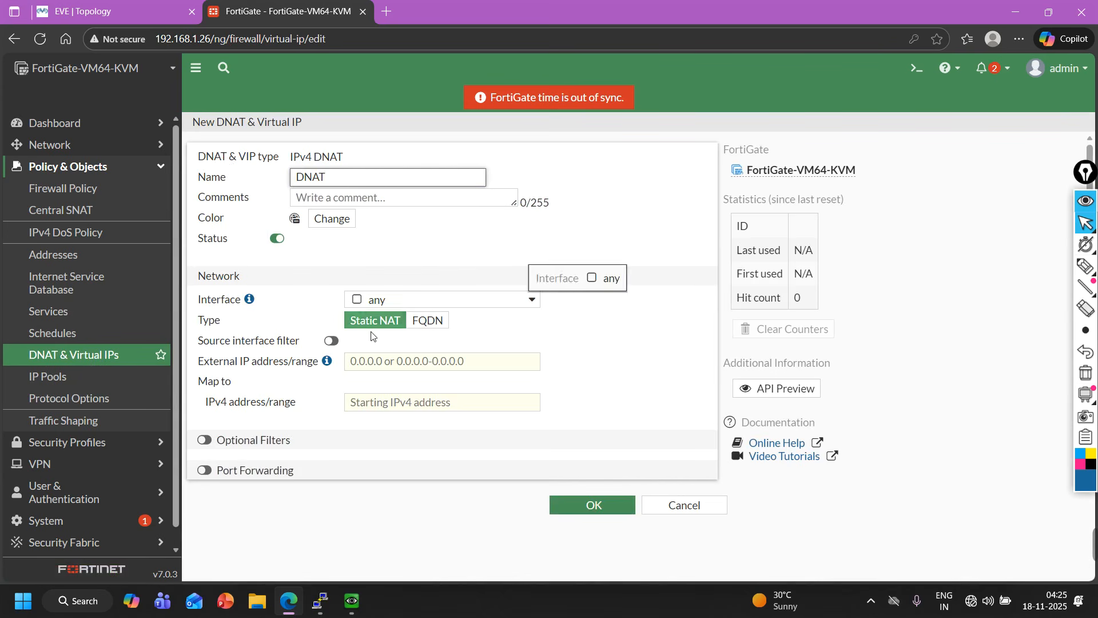
Set the virtual IP's external IP address to 1.1.1.10.
left_click(109, 12)
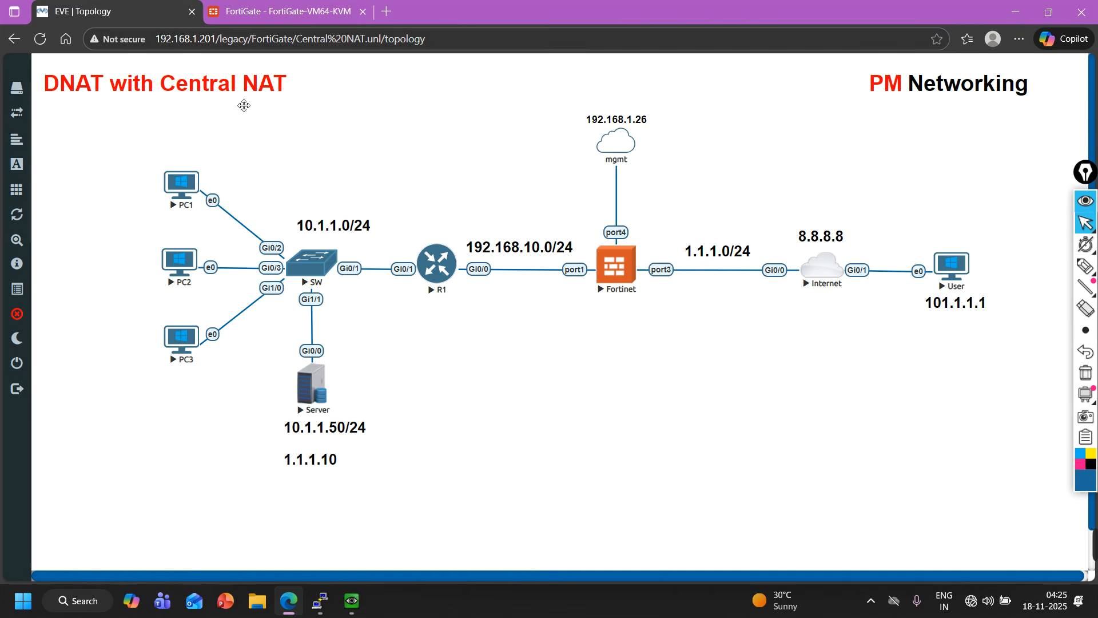
left_click(265, 7)
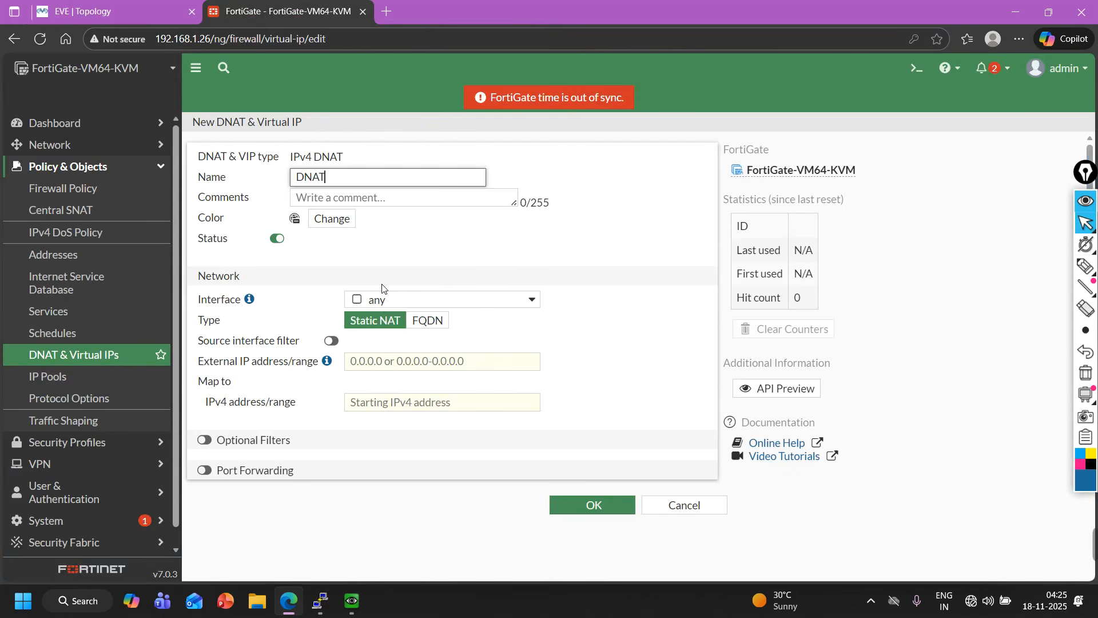
left_click(389, 365)
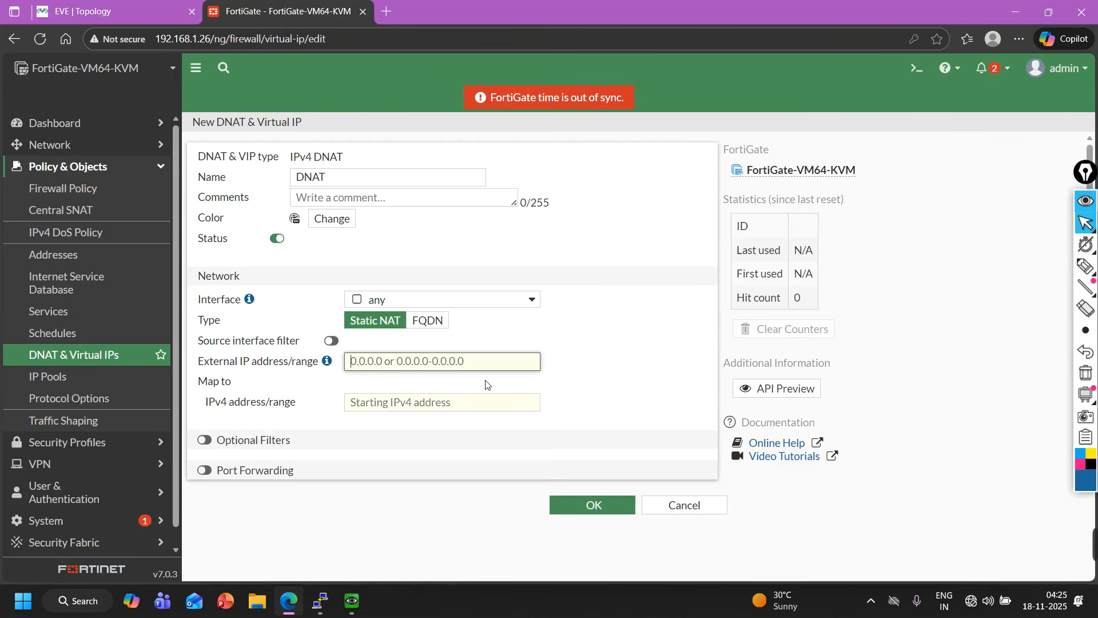
type("1.1.1.10")
left_click_drag(406, 367, 344, 359)
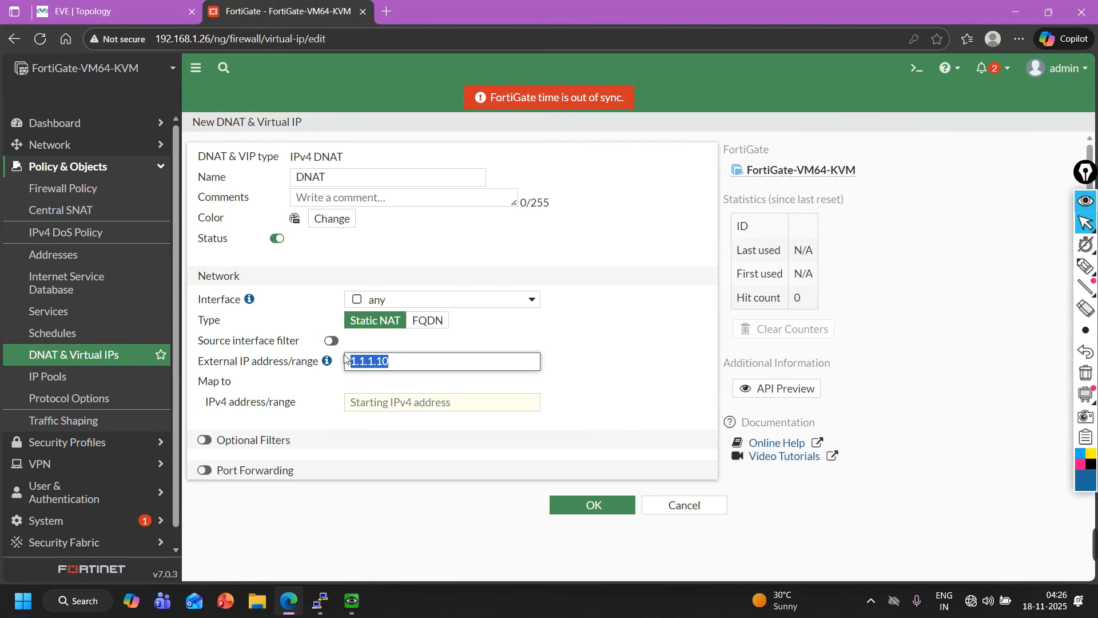
Open the User PC's console from the lab topology, trusting the VNC connection, and launch a command prompt.
left_click(113, 7)
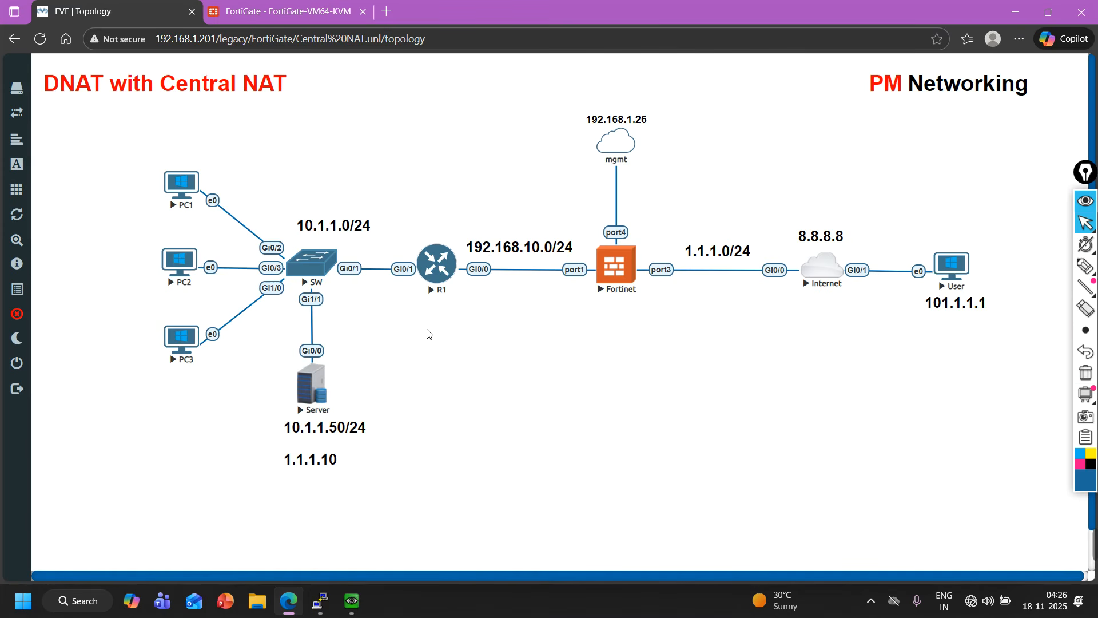
left_click(957, 273)
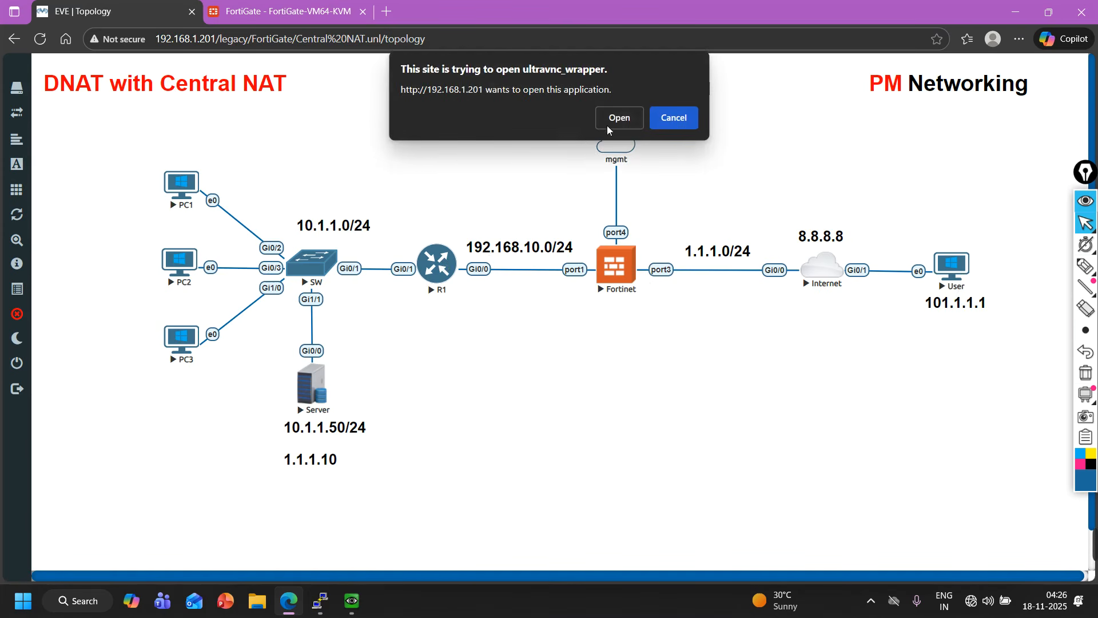
left_click(618, 114)
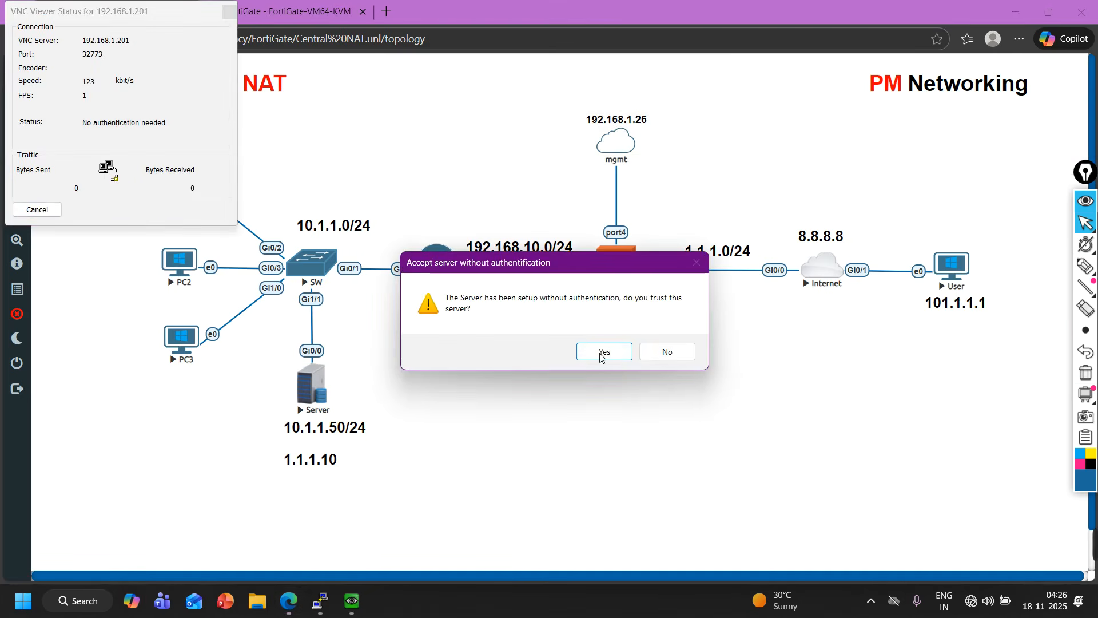
left_click(602, 353)
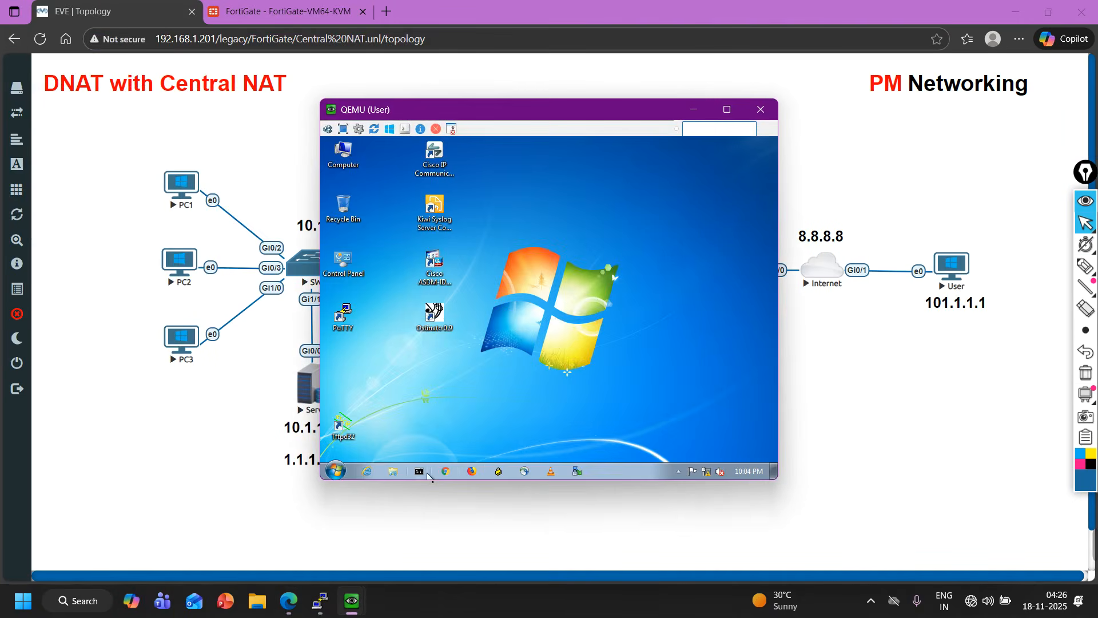
left_click(423, 473)
Ping 1.1.1.10 from the User PC's command prompt and stop the ping.
type("p")
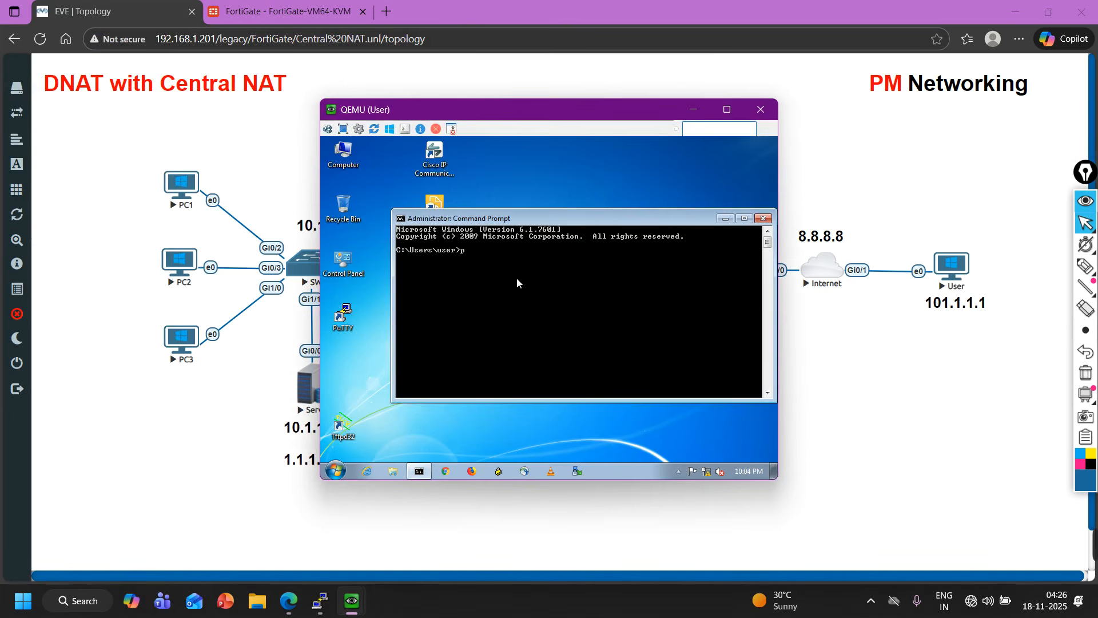
type("ing 1.1.1.10")
key("Return")
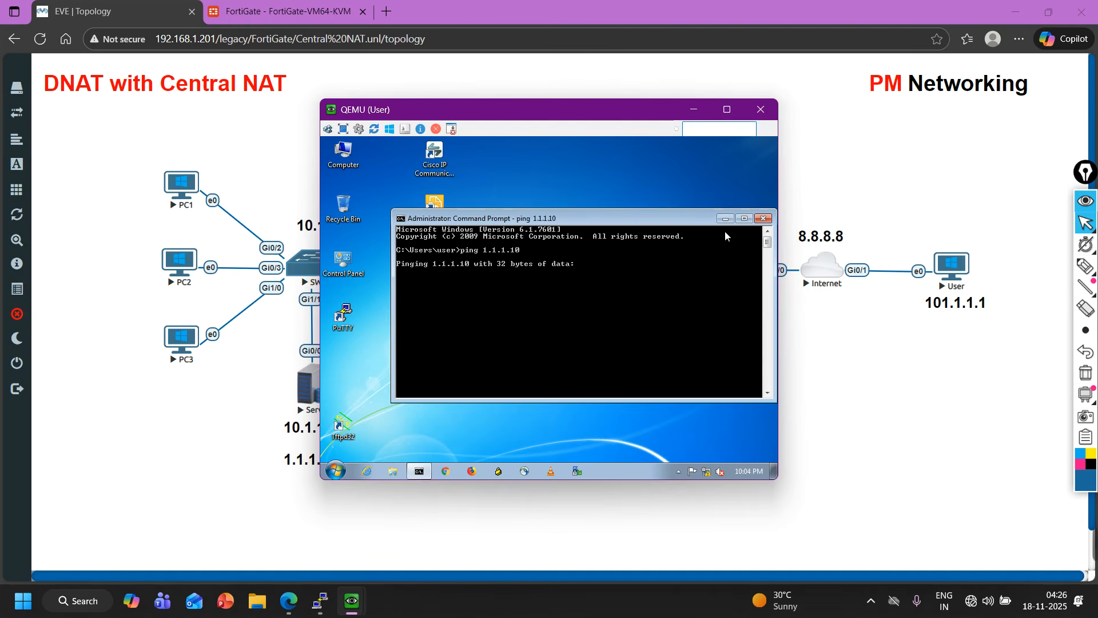
key("ctrl+c")
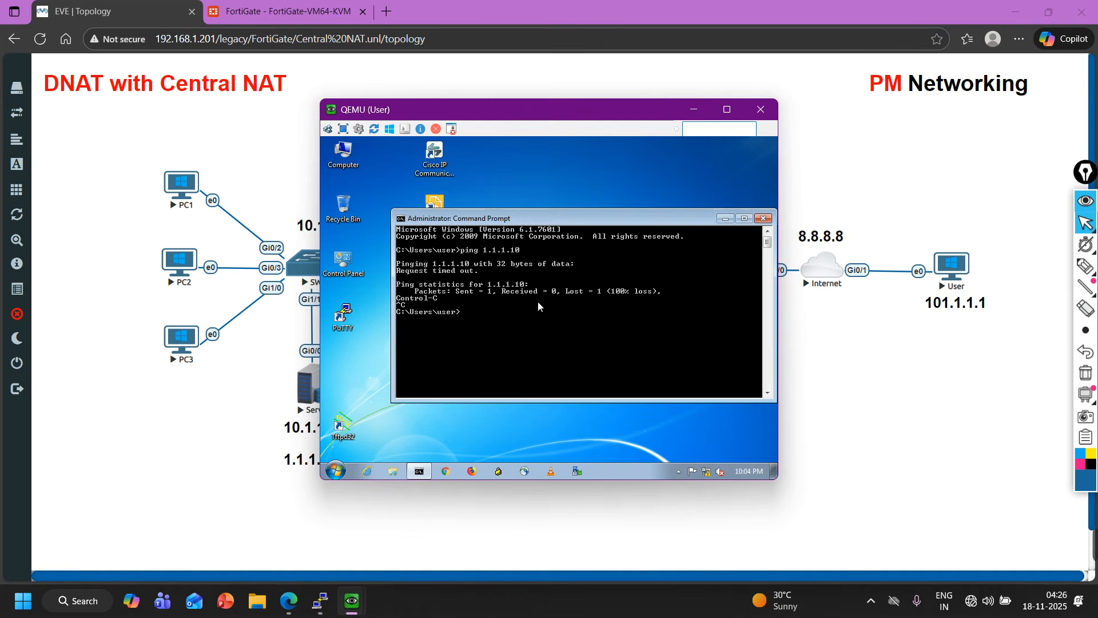
Ping 1.1.1.1 from the User PC's command prompt and reposition the console window.
key("Up")
key("Return")
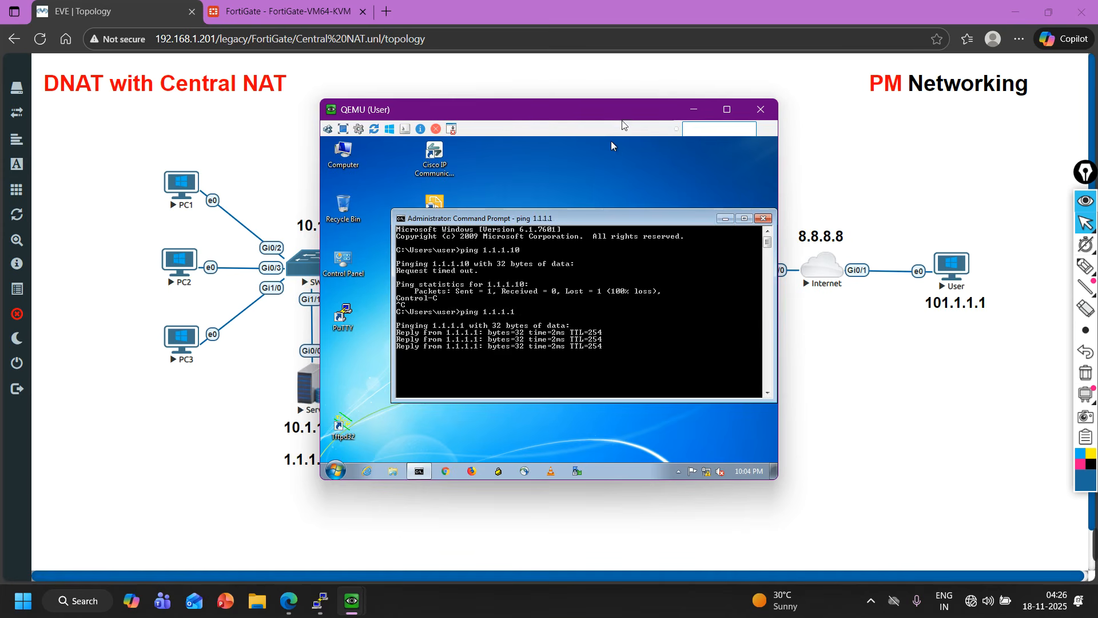
left_click_drag(621, 119, 470, 155)
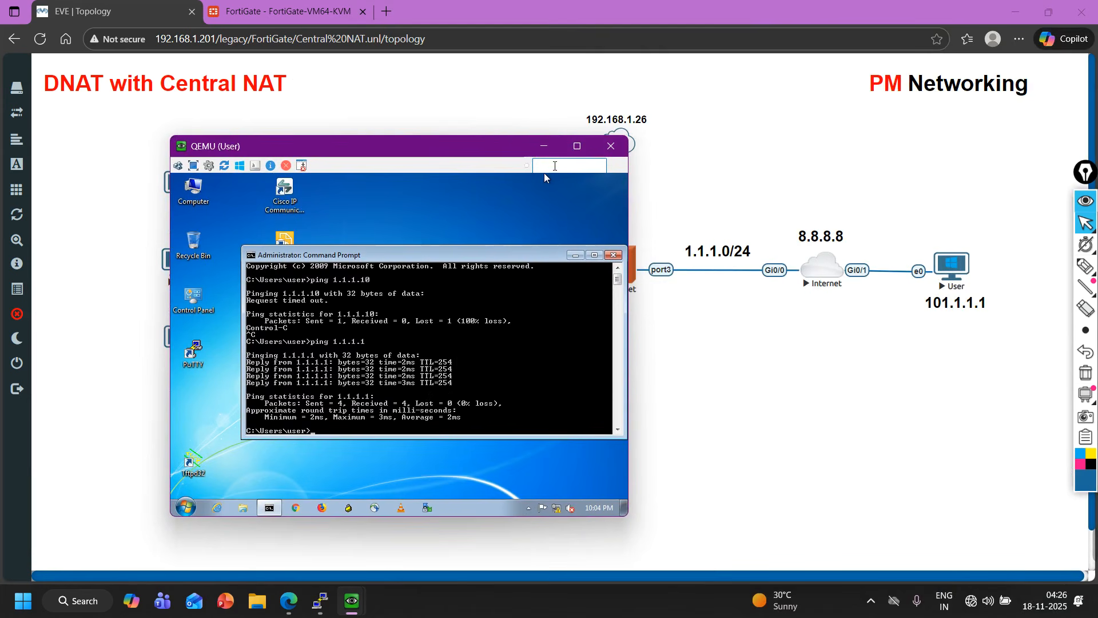
left_click(544, 148)
Map the virtual IP to internal address 10.1.1.50 and save the DNAT entry.
left_click(280, 11)
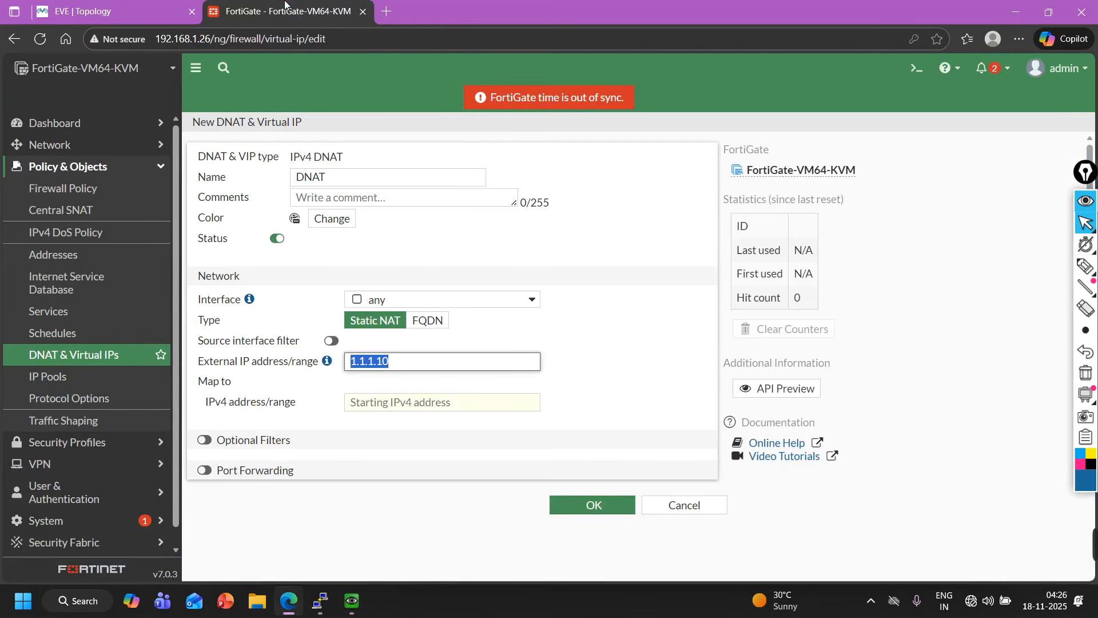
triple_click(410, 365)
left_click(398, 408)
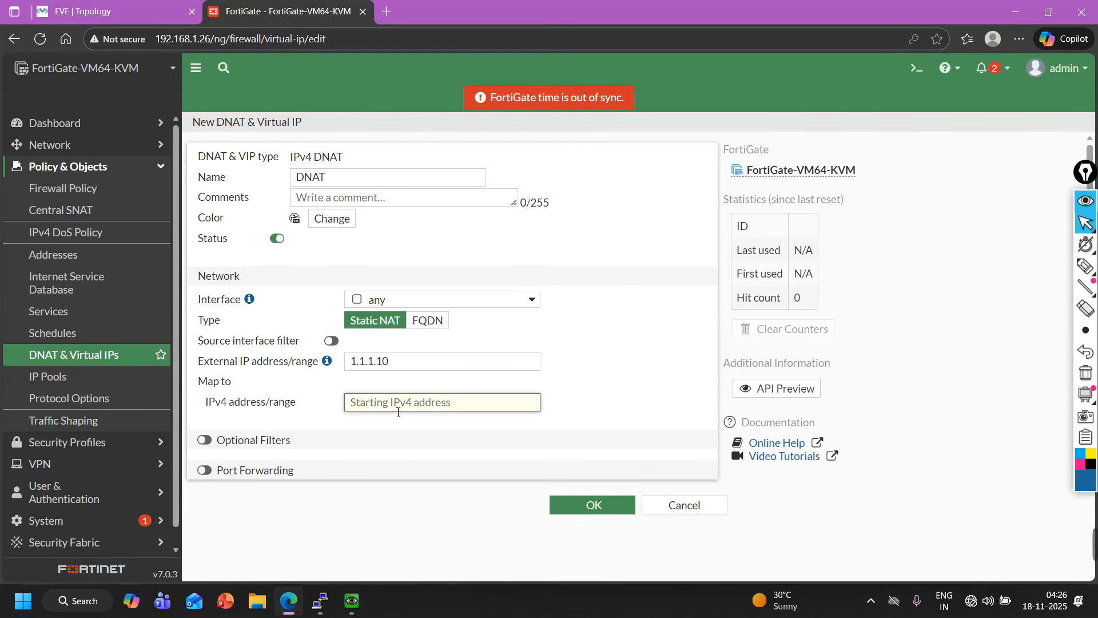
left_click(109, 7)
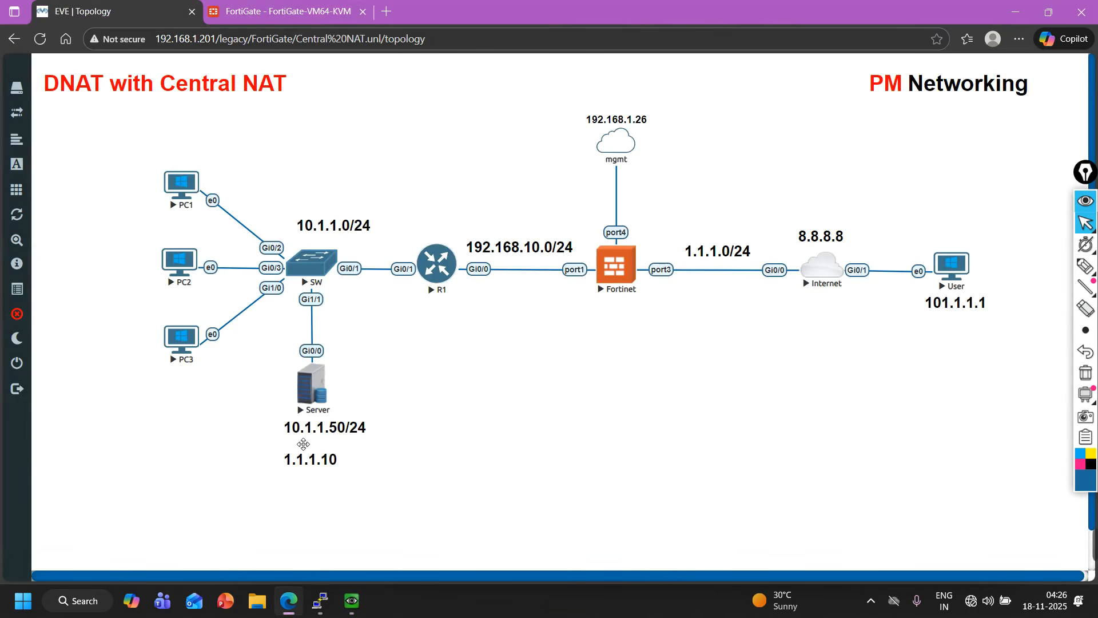
left_click(286, 11)
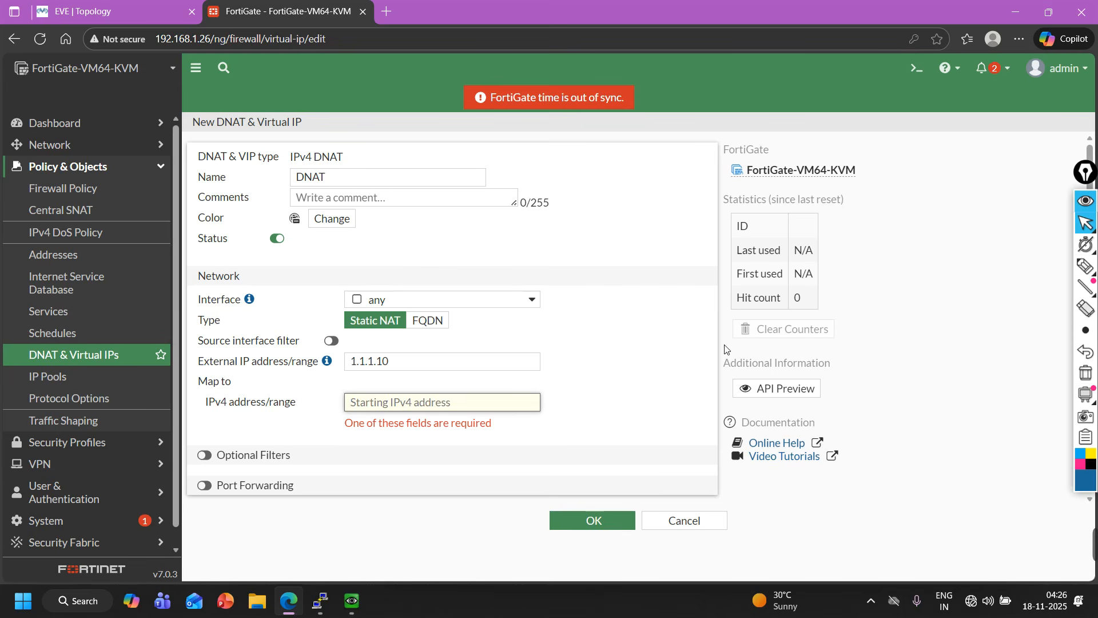
type("10.1.1.50")
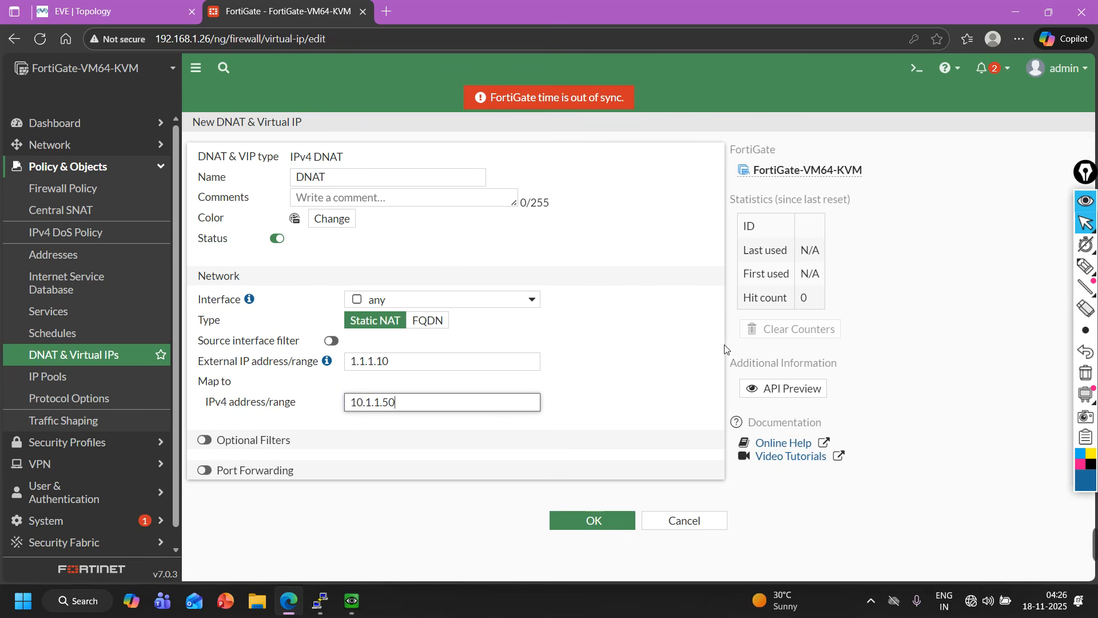
left_click(238, 470)
left_click(239, 470)
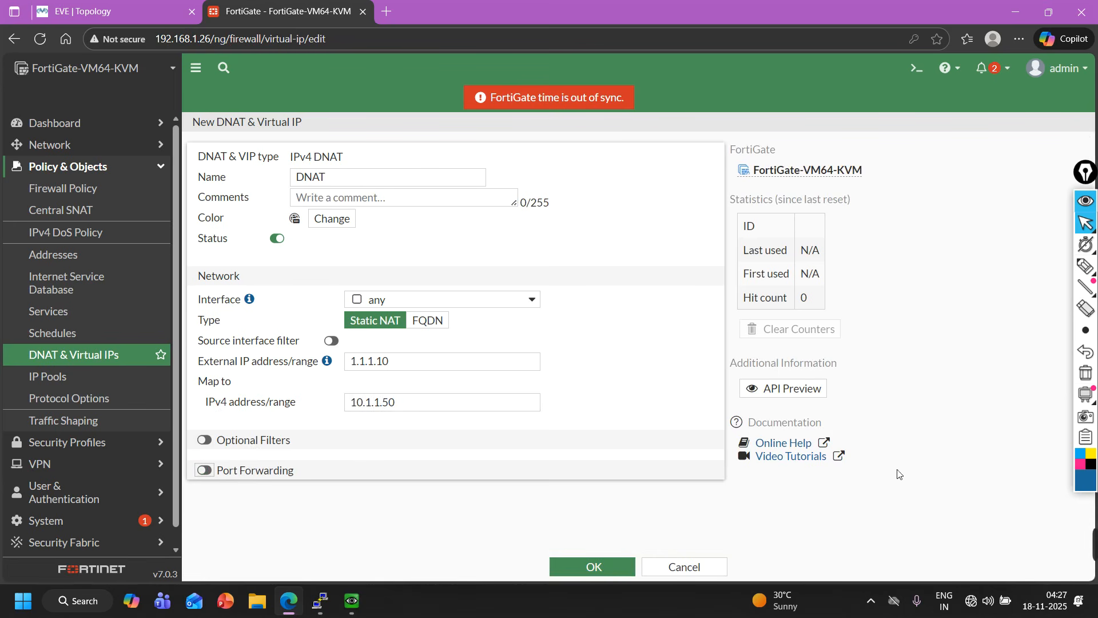
left_click(599, 567)
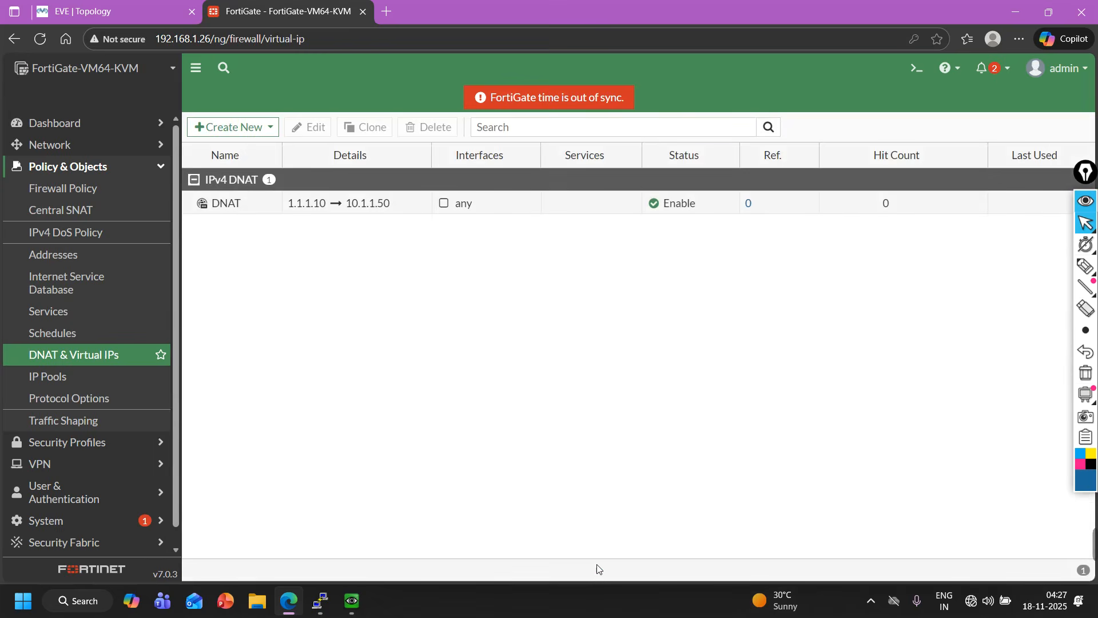
Create a new firewall policy and name it Out-to-IN.
left_click(72, 189)
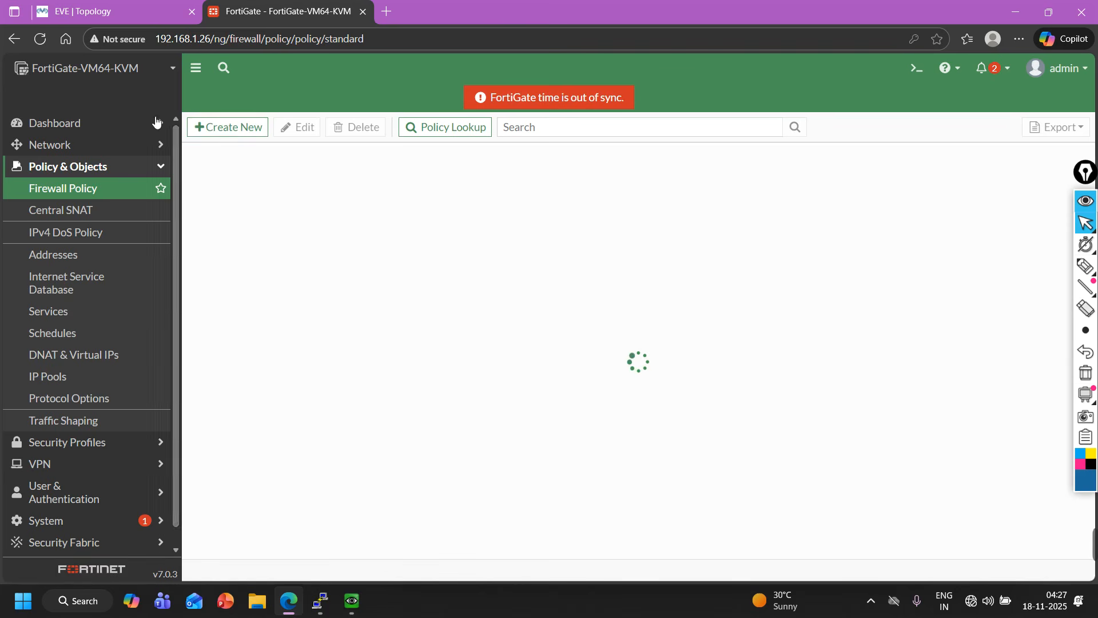
left_click(115, 11)
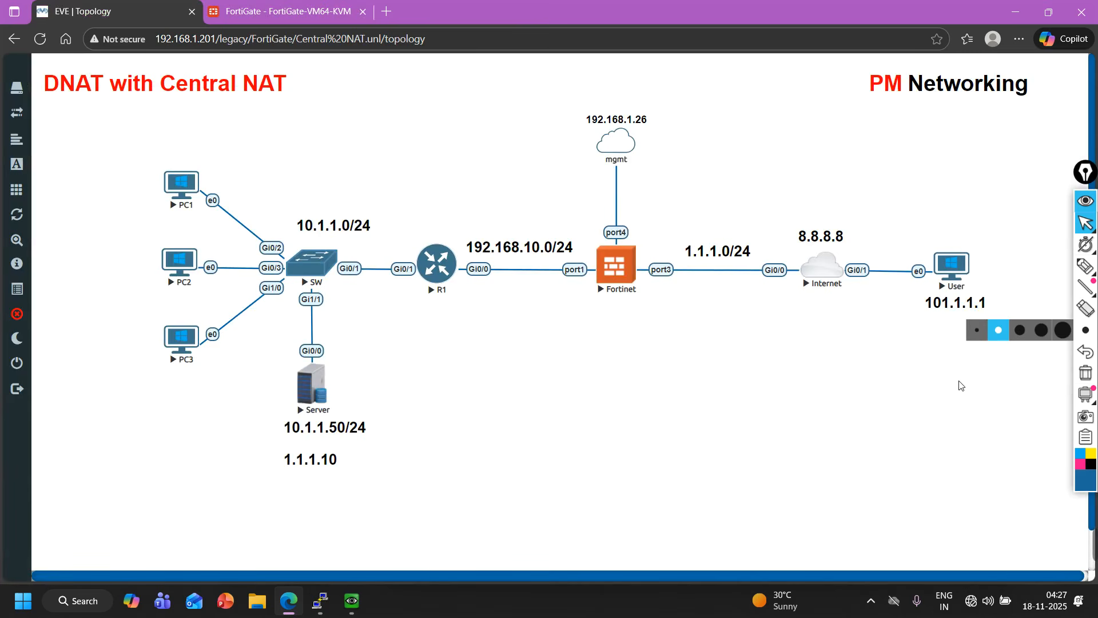
left_click(335, 8)
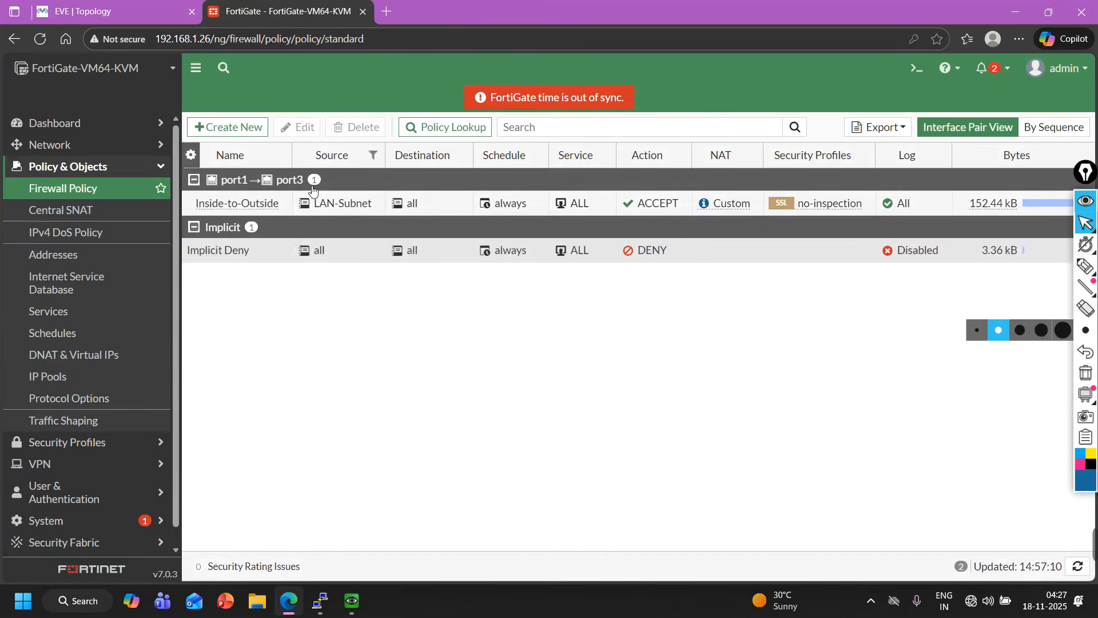
left_click(246, 127)
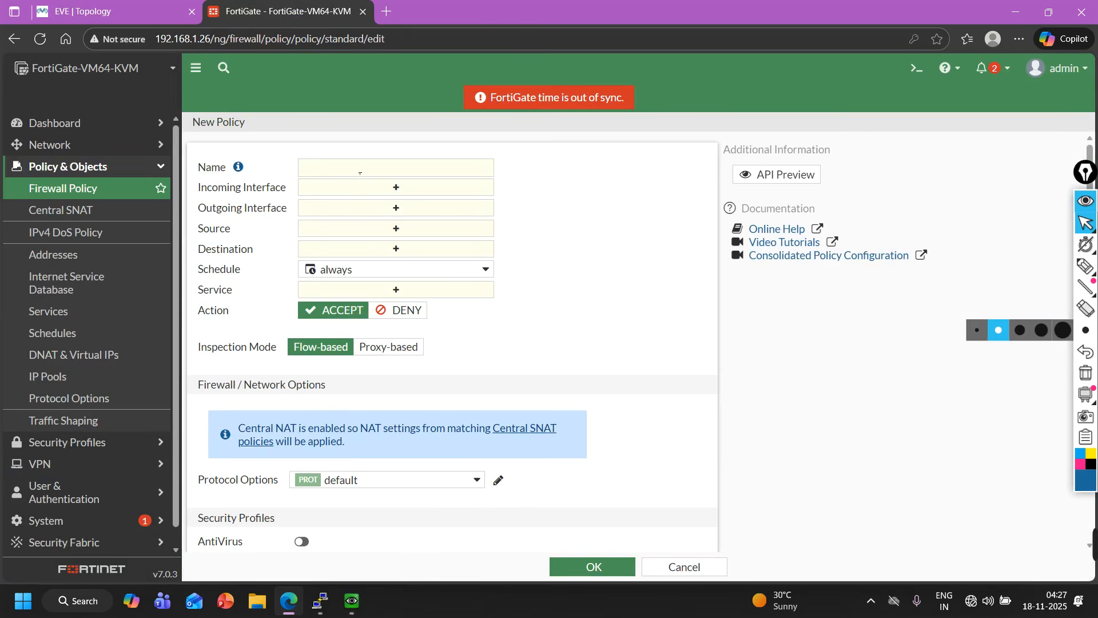
left_click(359, 174)
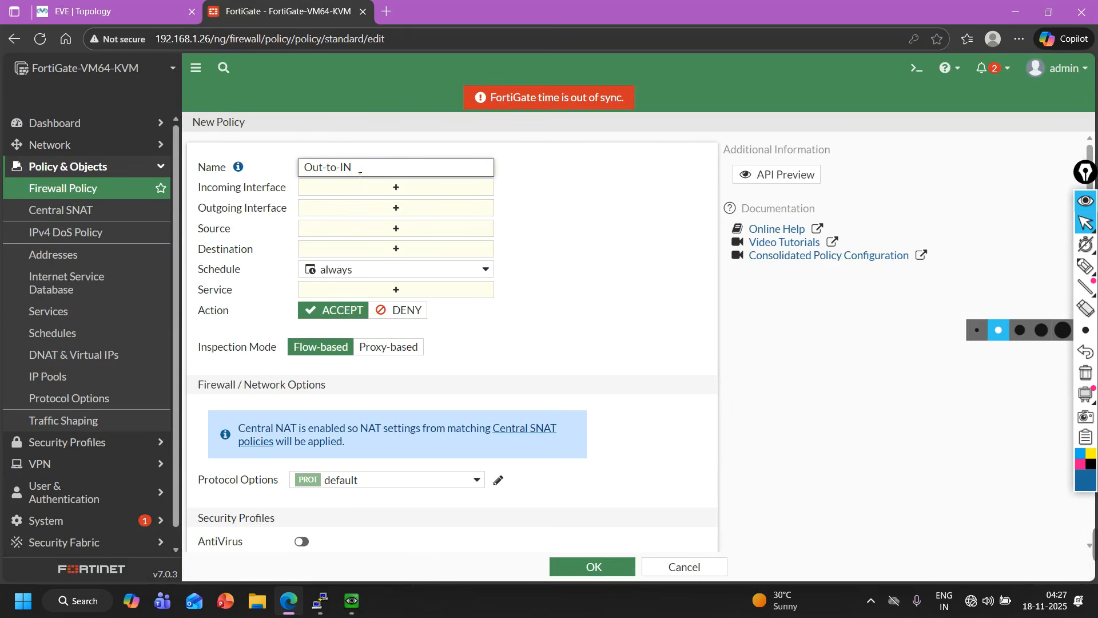
Set the policy's incoming interface to port3.
left_click(367, 188)
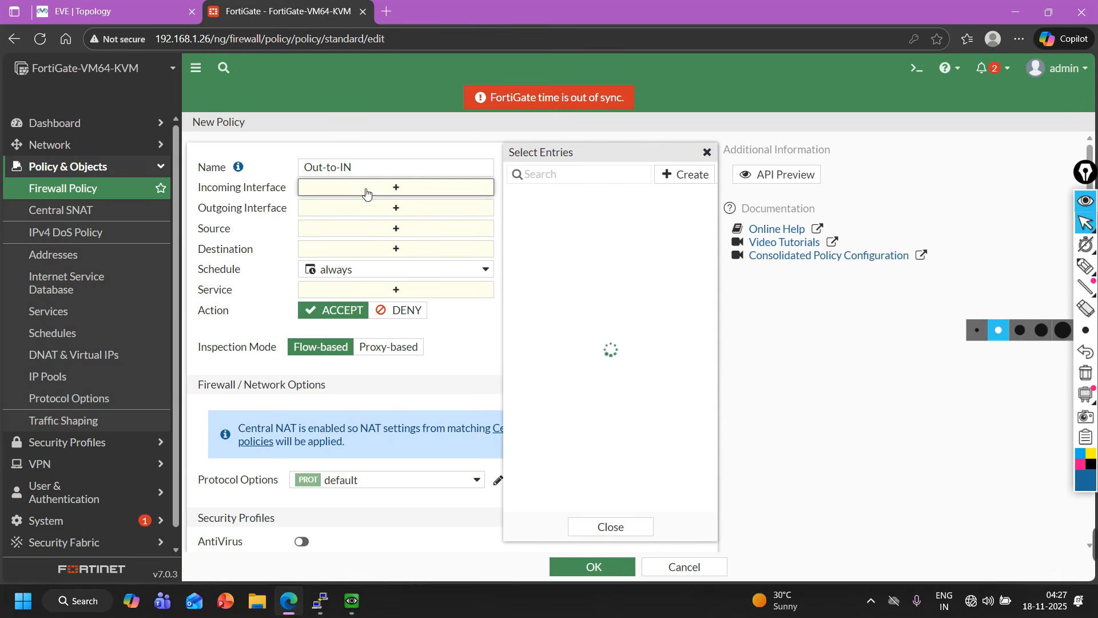
left_click(118, 5)
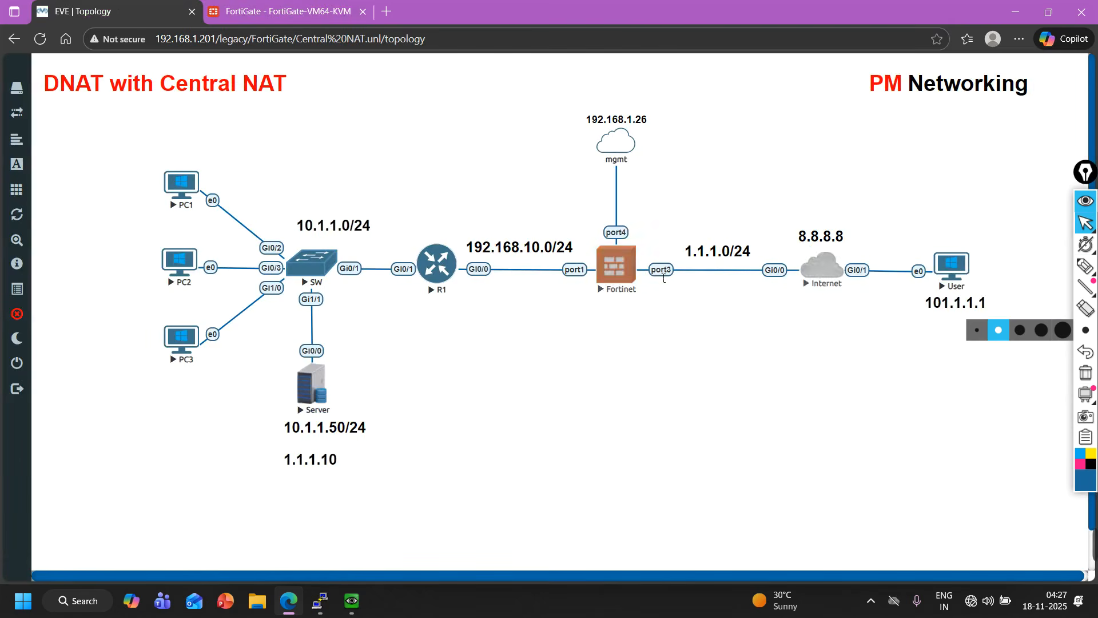
left_click(320, 6)
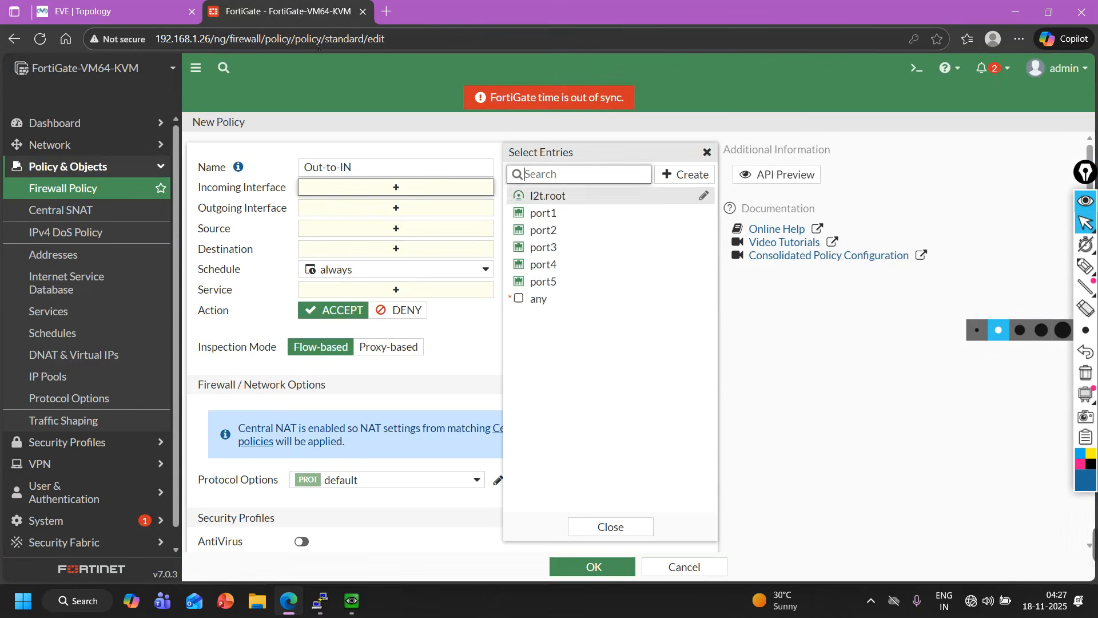
left_click(565, 247)
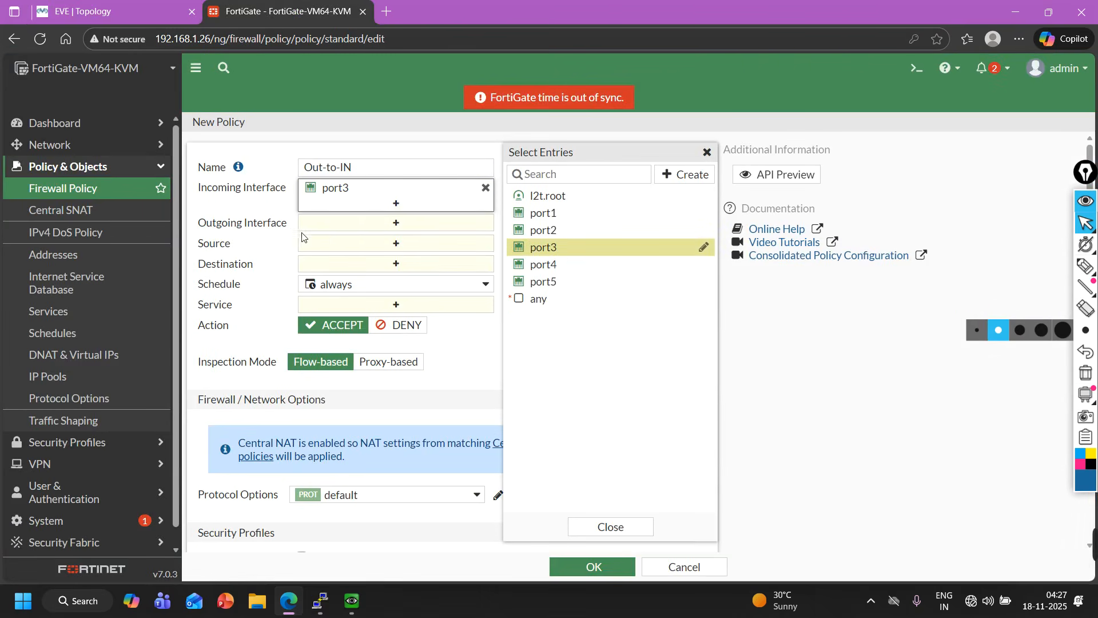
Set the policy's outgoing interface to port1 and its source to all.
left_click(345, 229)
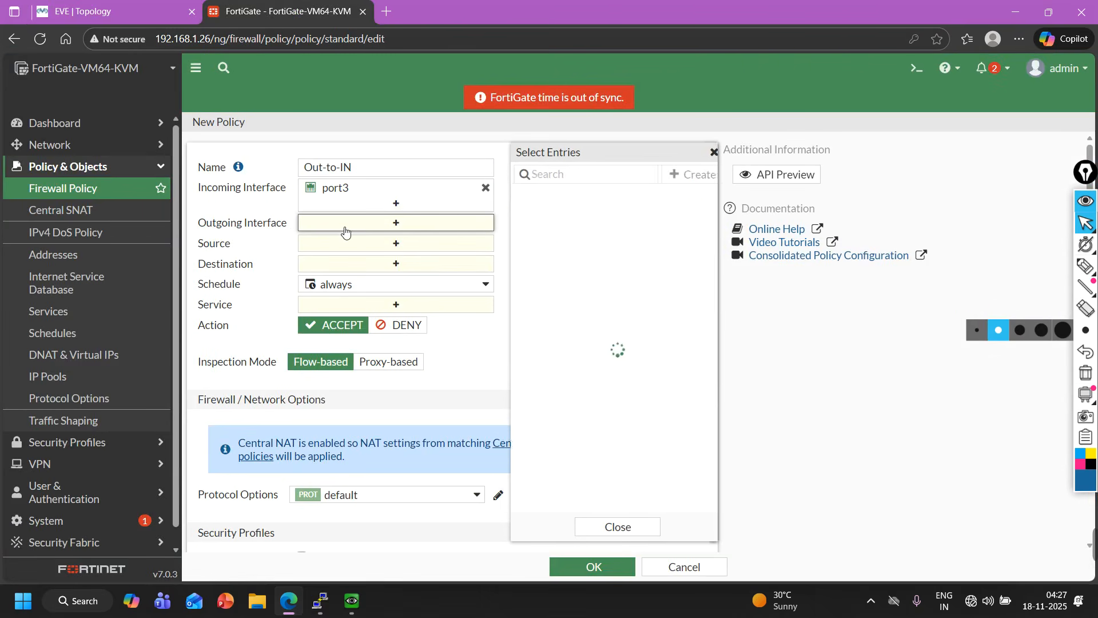
left_click(66, 7)
left_click(329, 7)
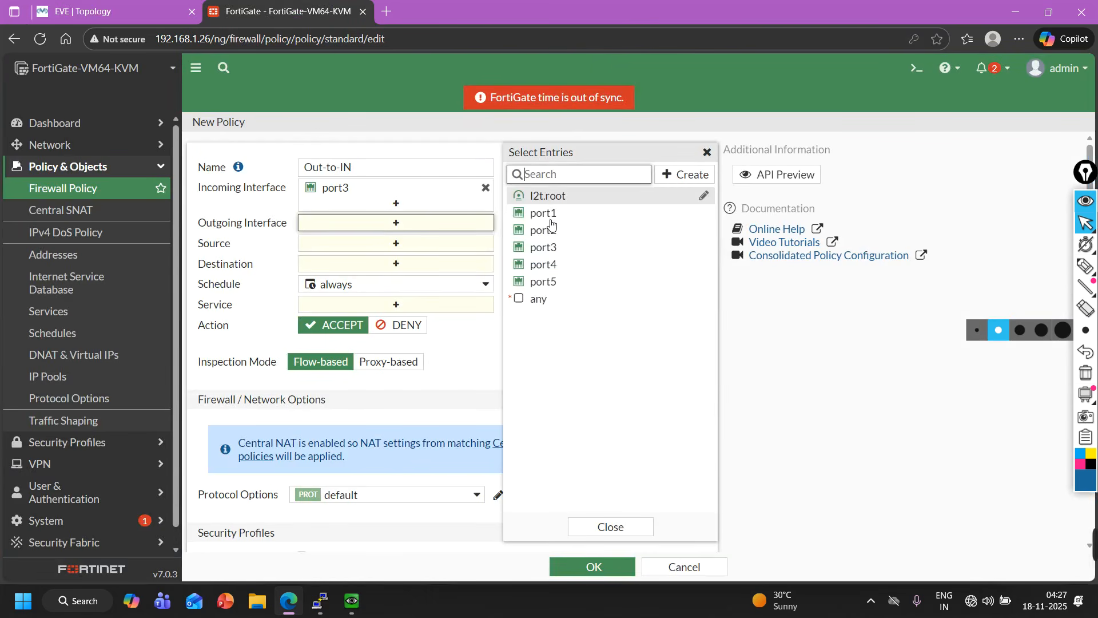
left_click(566, 216)
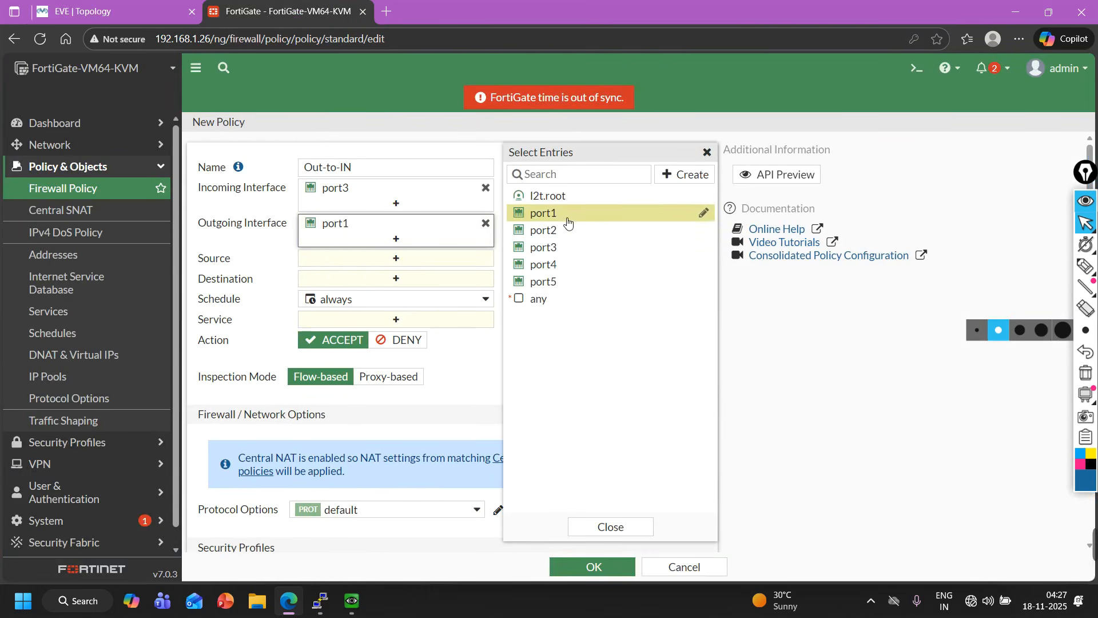
left_click(332, 259)
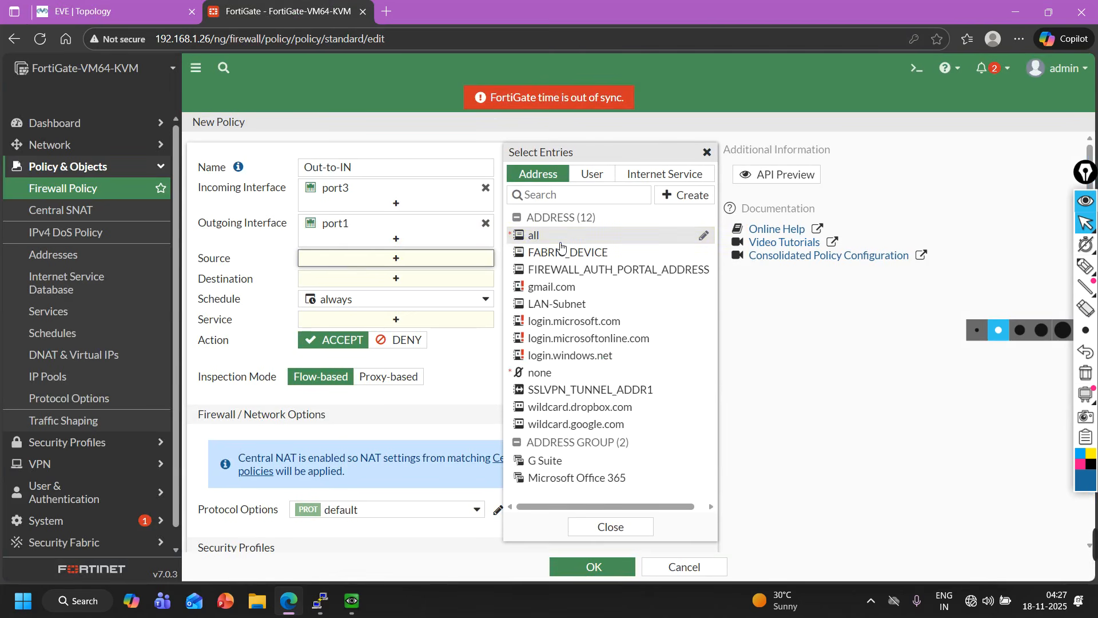
left_click(561, 239)
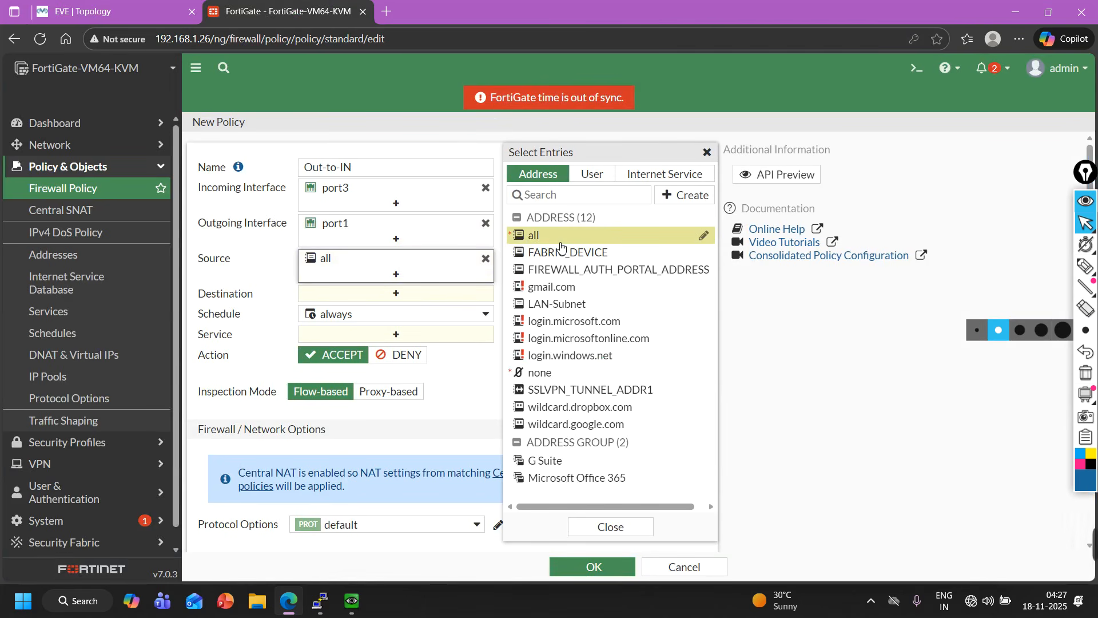
left_click(402, 296)
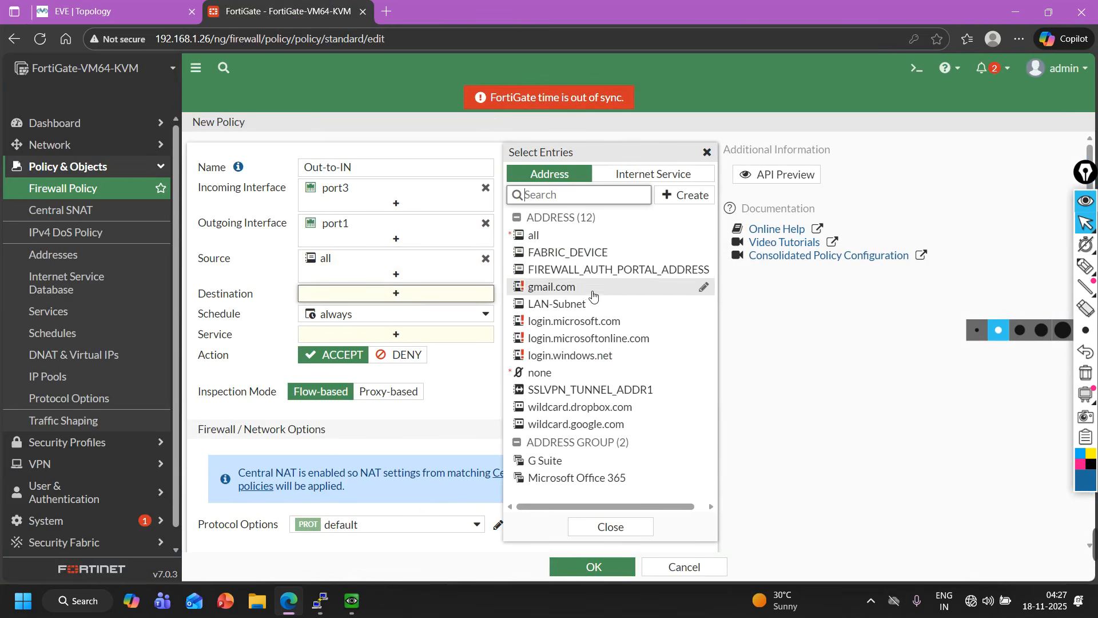
mouse_move(592, 303)
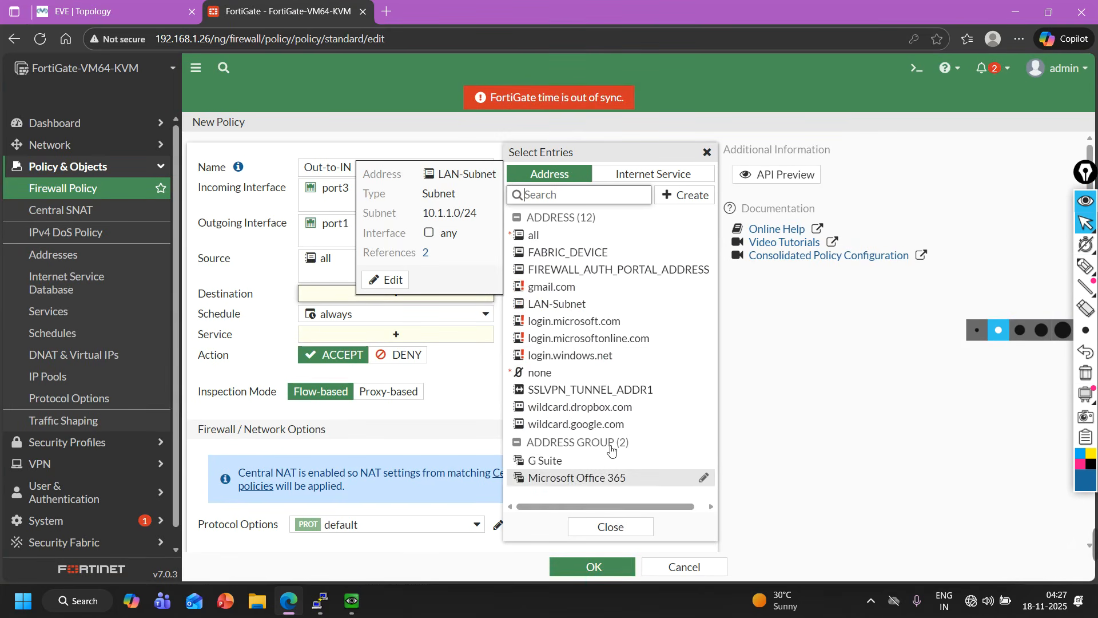
scroll(591, 468, "down", 3)
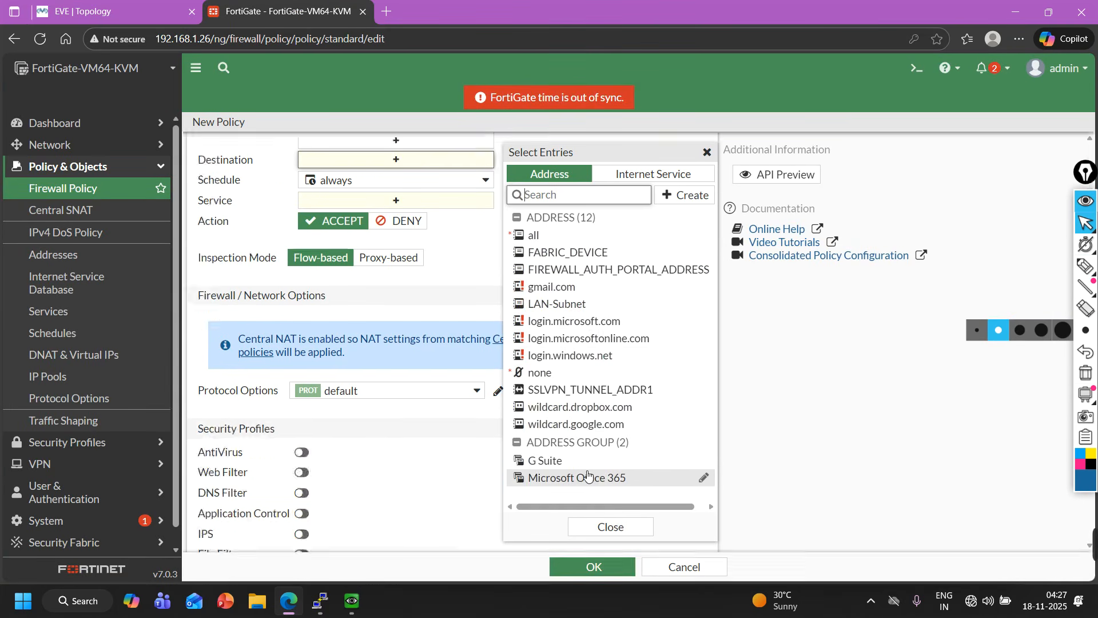
scroll(590, 468, "up", 4)
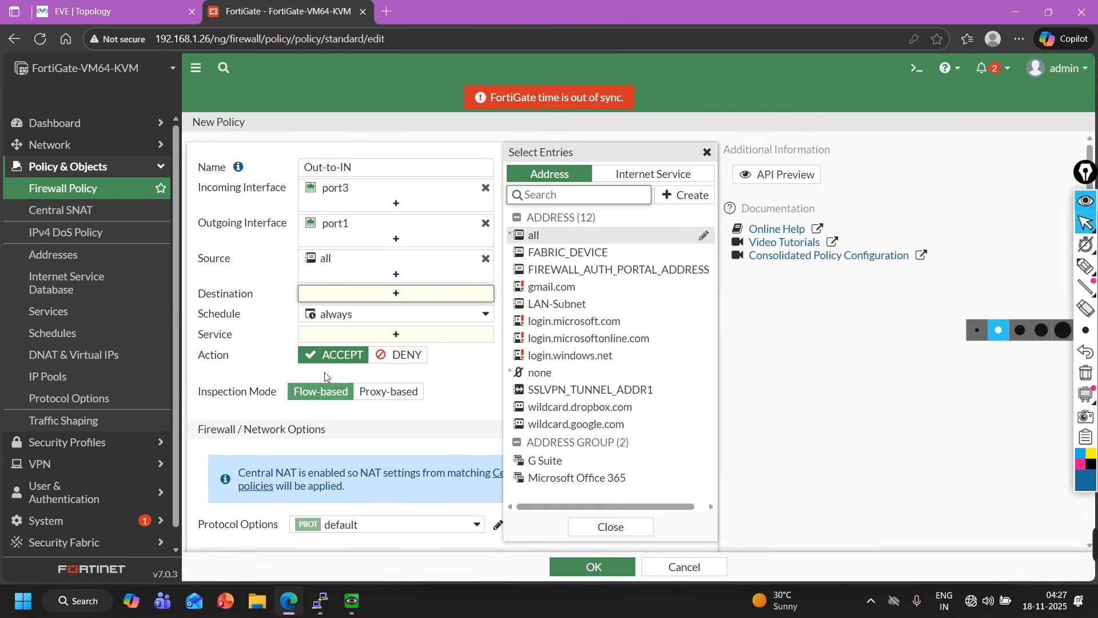
left_click(702, 201)
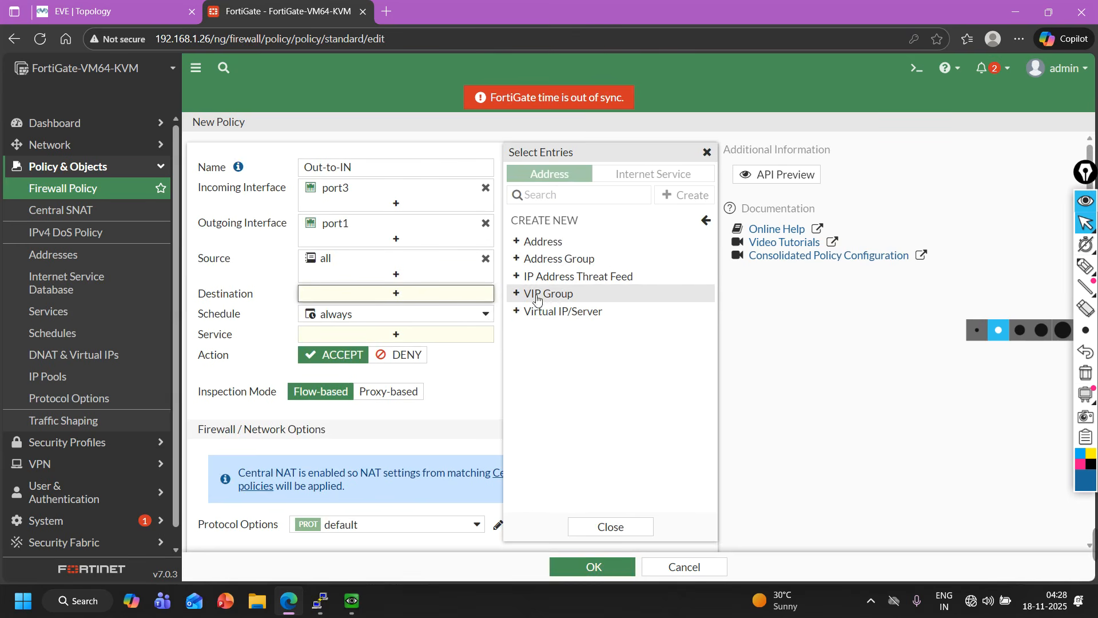
left_click(709, 155)
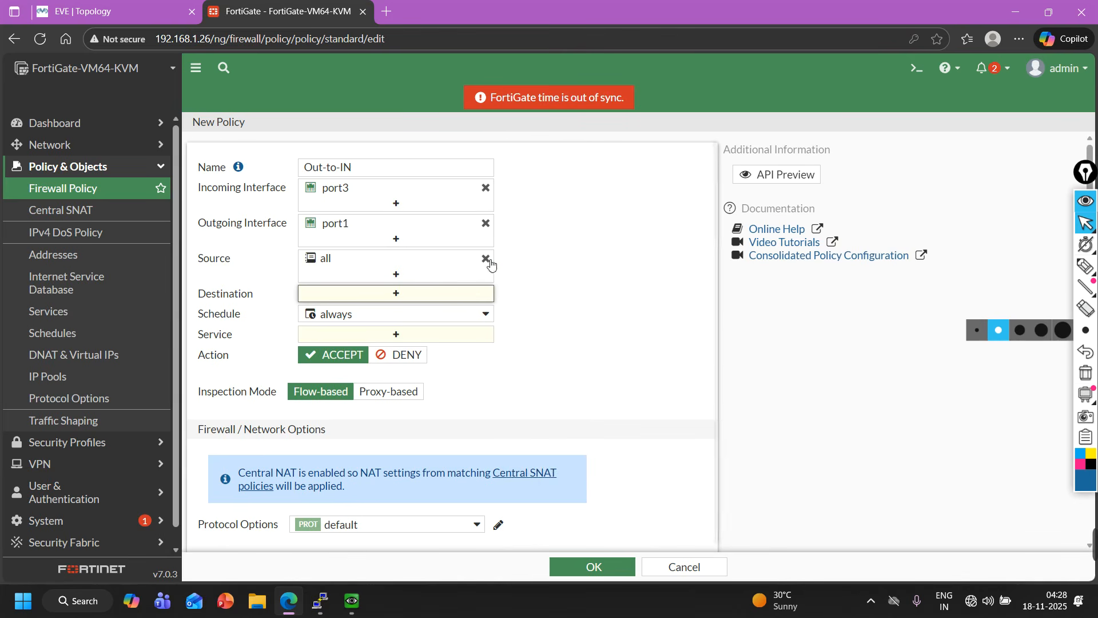
Create a new address object named Server with subnet 10.1.1.50/32 from the policy's destination selector.
left_click(405, 294)
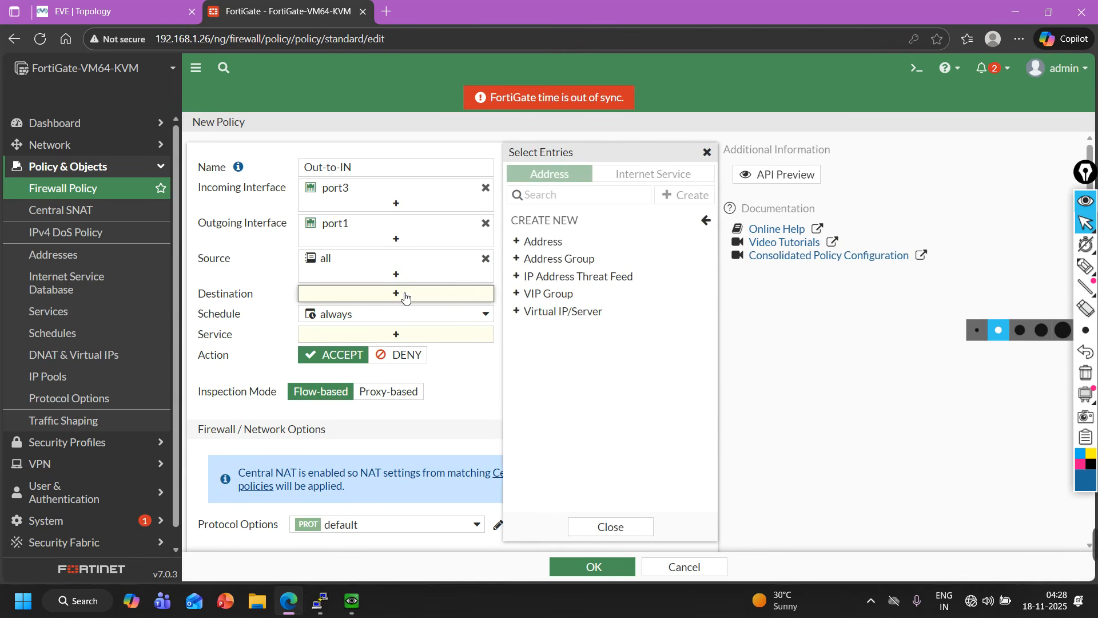
left_click(585, 250)
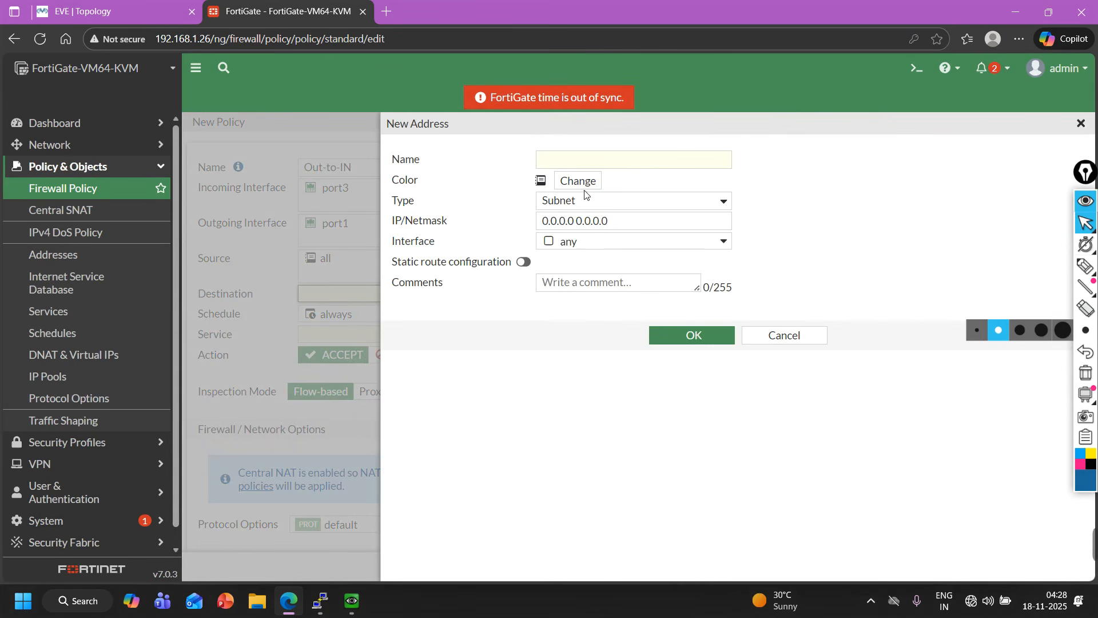
left_click(597, 161)
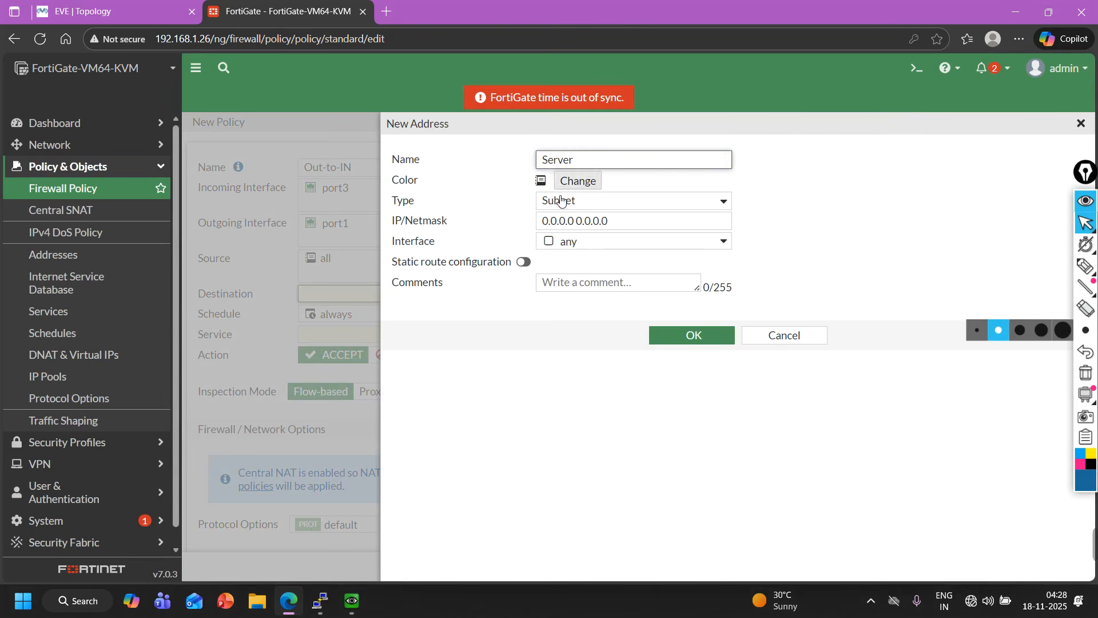
left_click(605, 220)
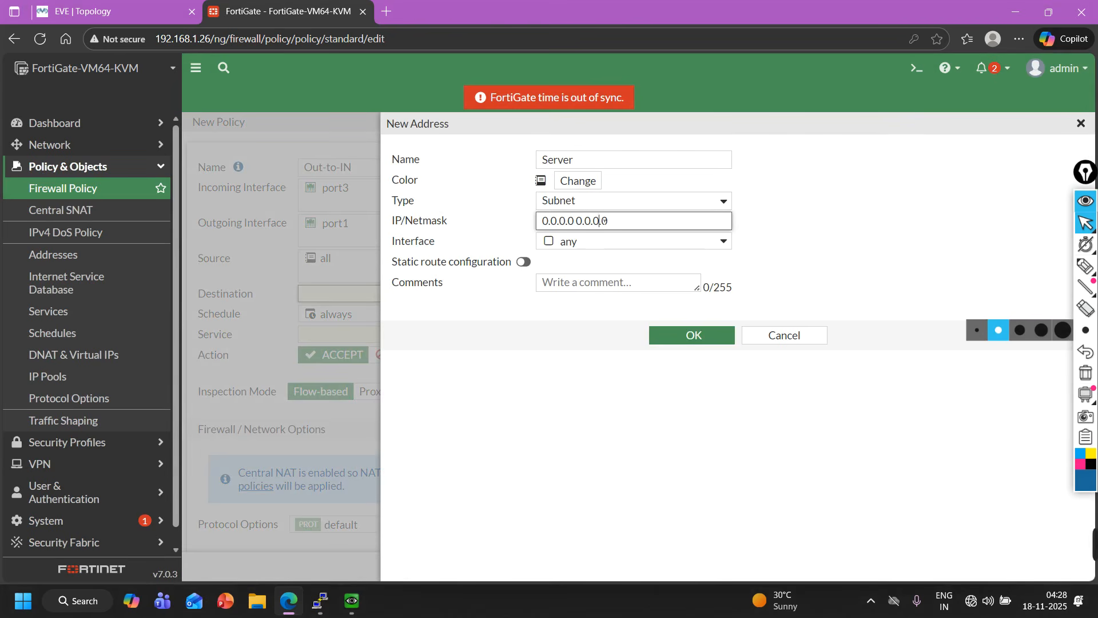
key("ctrl+a")
type("10.1.1.50/32")
left_click(697, 337)
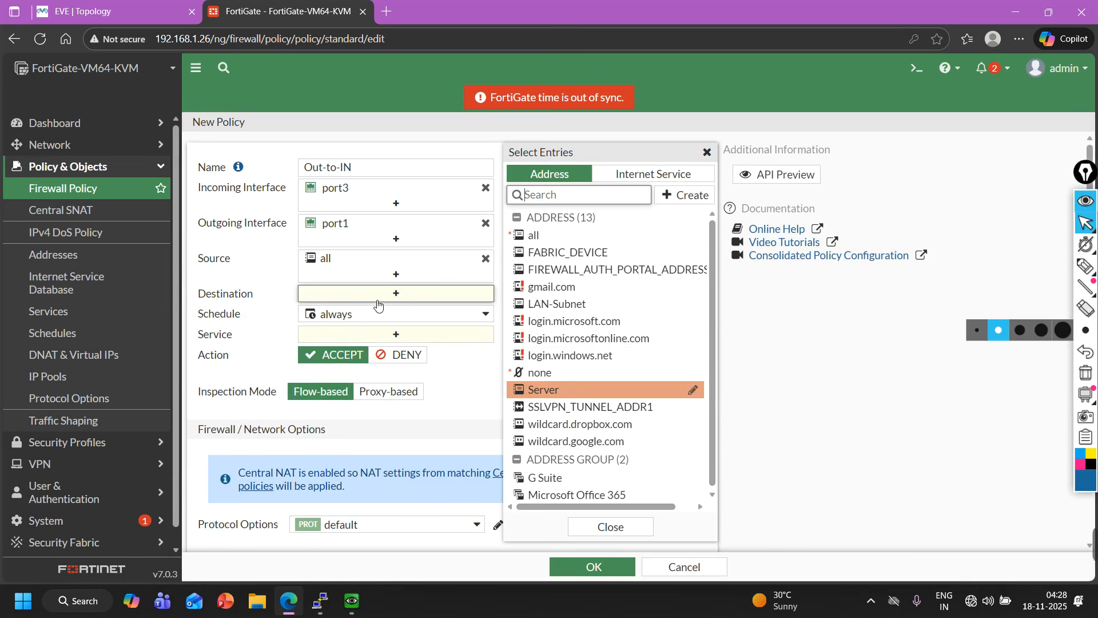
Set the policy's destination to the Server address and its service to ALL.
left_click(568, 392)
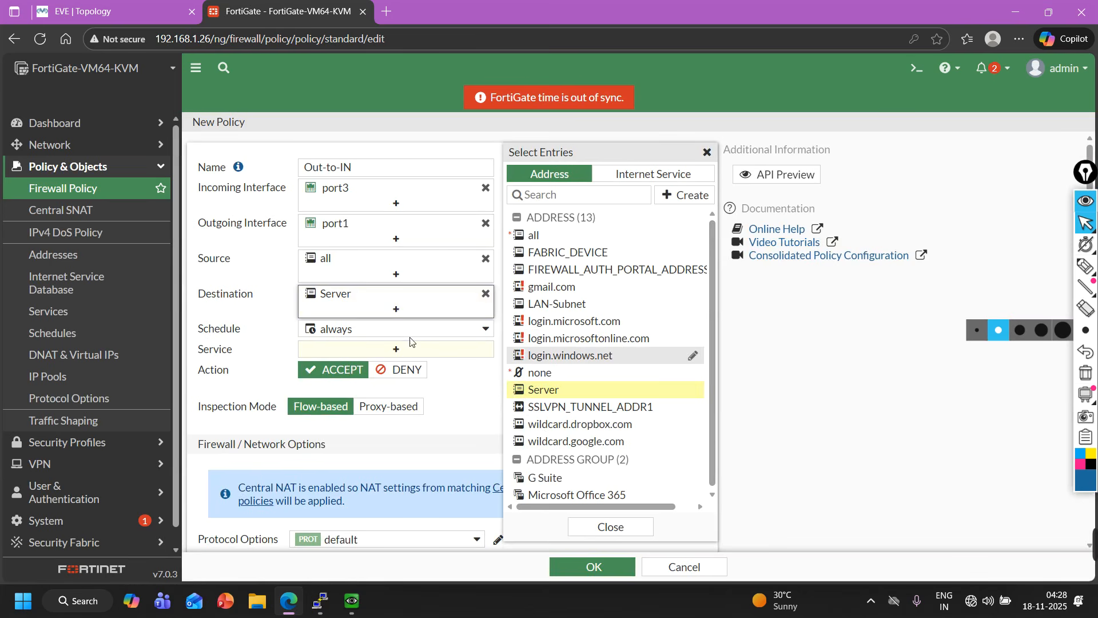
left_click(369, 350)
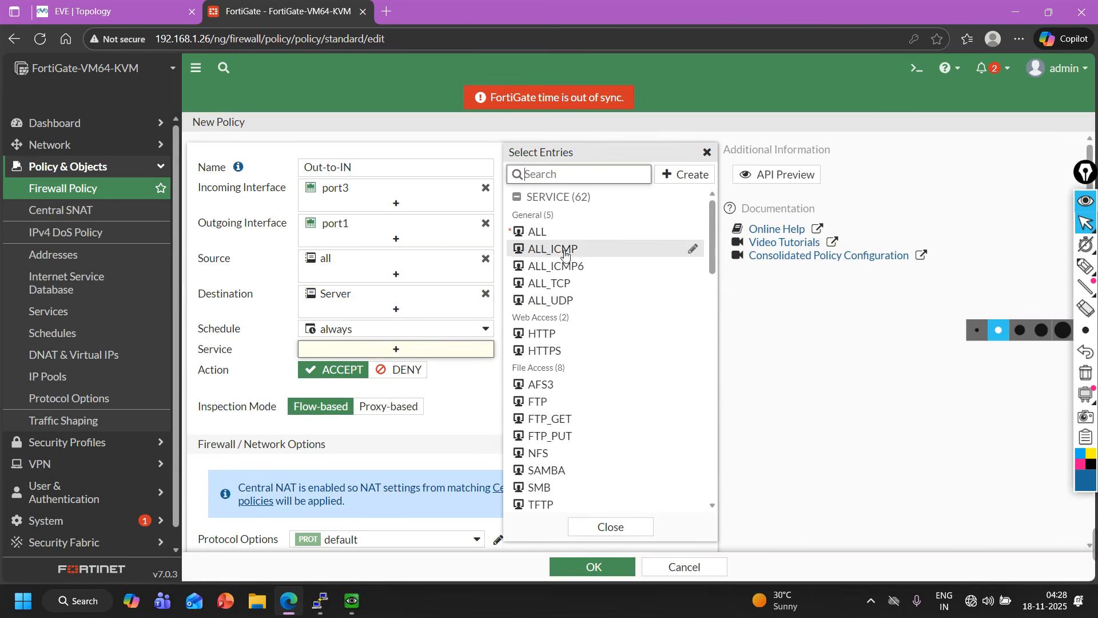
left_click(565, 232)
left_click(252, 378)
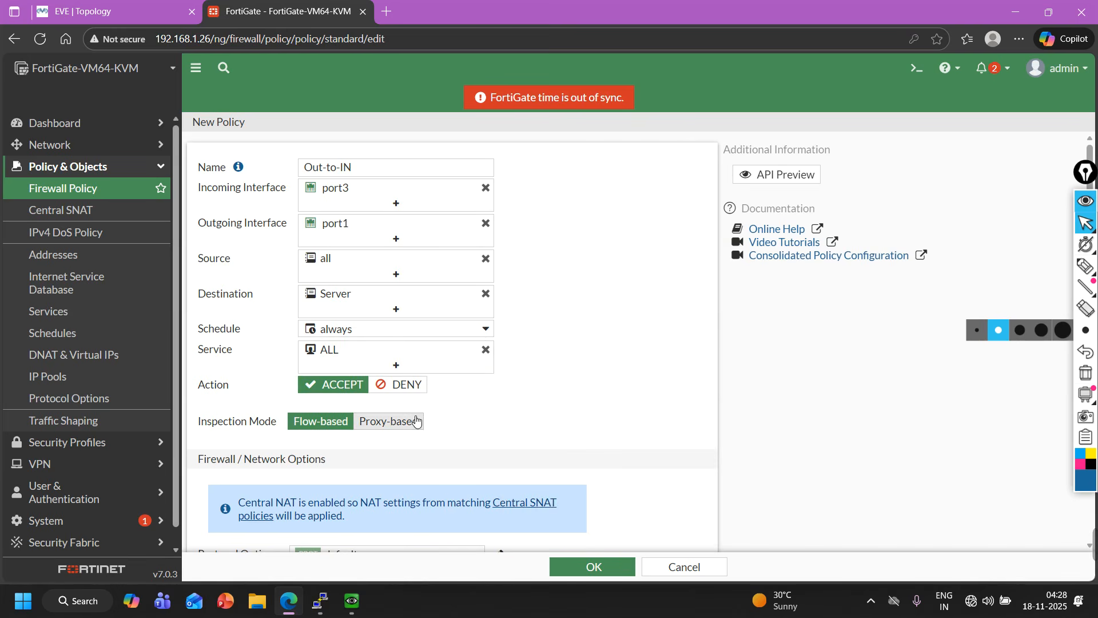
Set the policy to log all sessions and save the Out-to-IN policy.
scroll(427, 426, "down", 5)
scroll(403, 365, "down", 2)
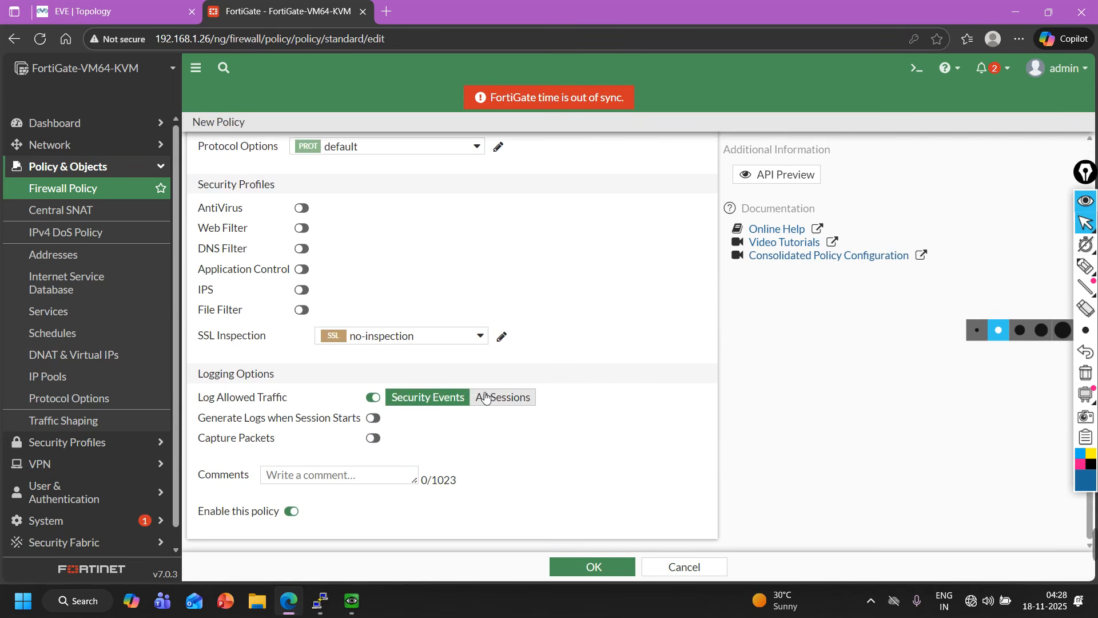
left_click(483, 396)
left_click(590, 566)
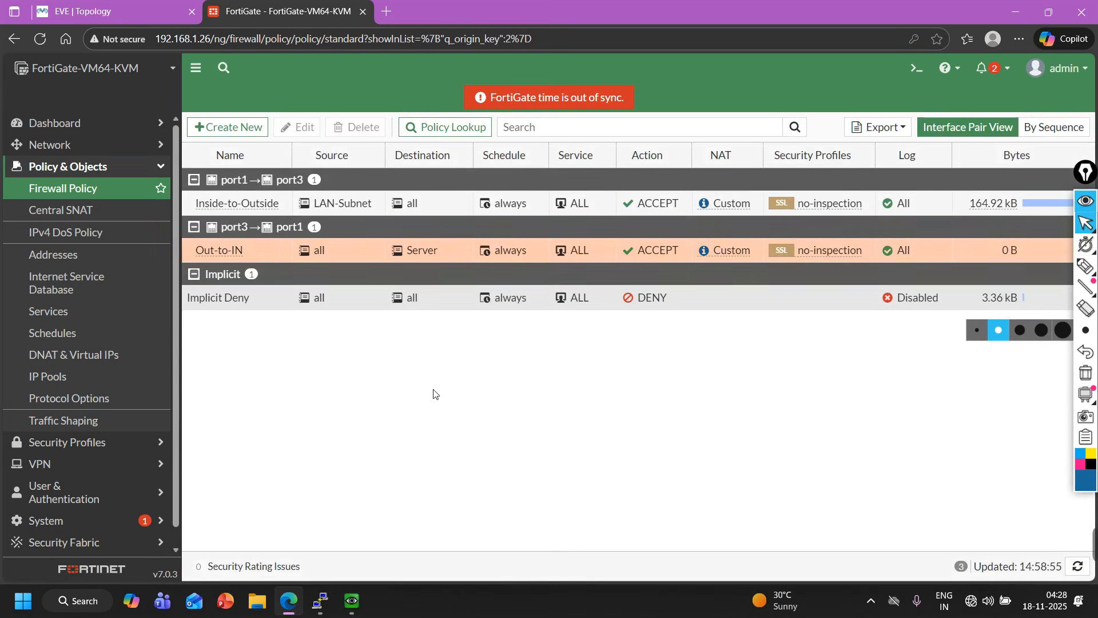
Switch to the EVE topology tab and ping 1.1.1.10 again from the User machine's command prompt.
left_click(72, 4)
mouse_move(351, 609)
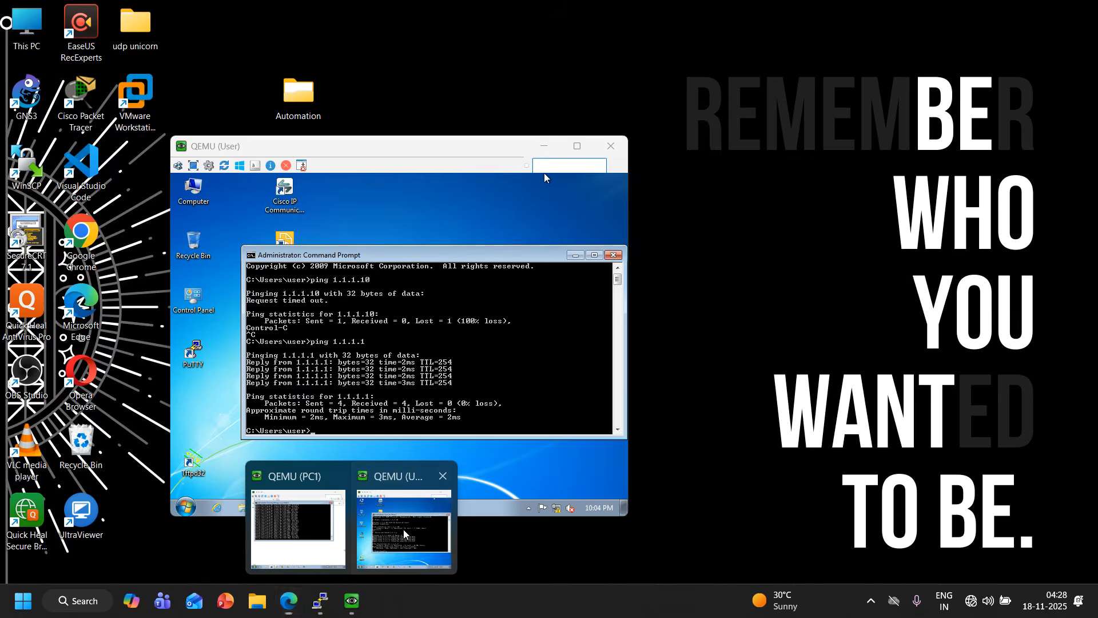
left_click(417, 526)
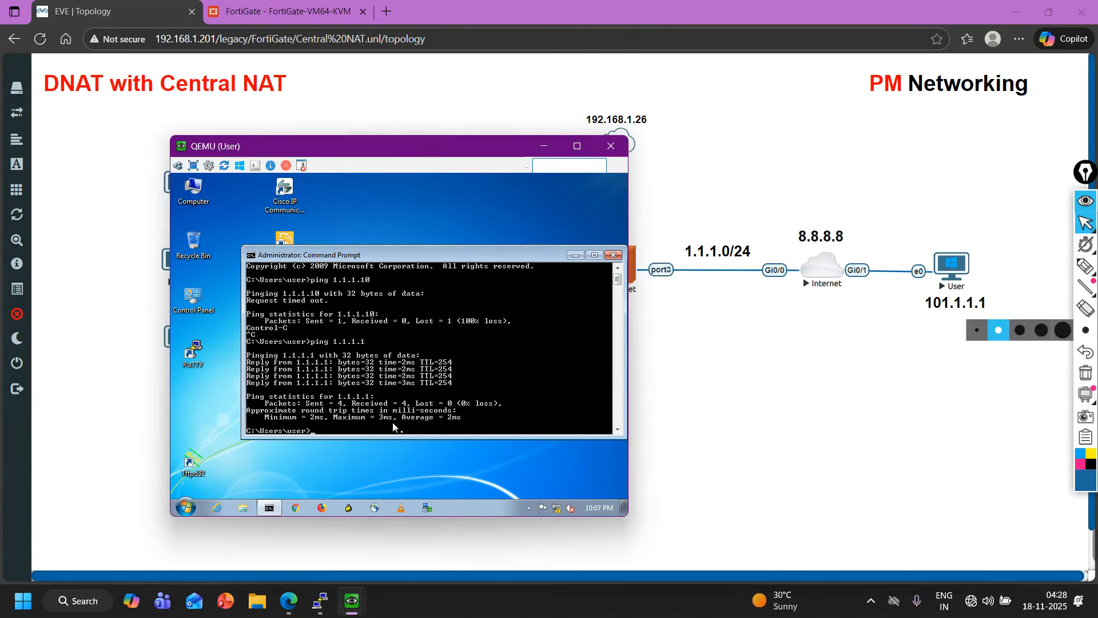
key("Up")
left_click_drag(445, 152, 747, 147)
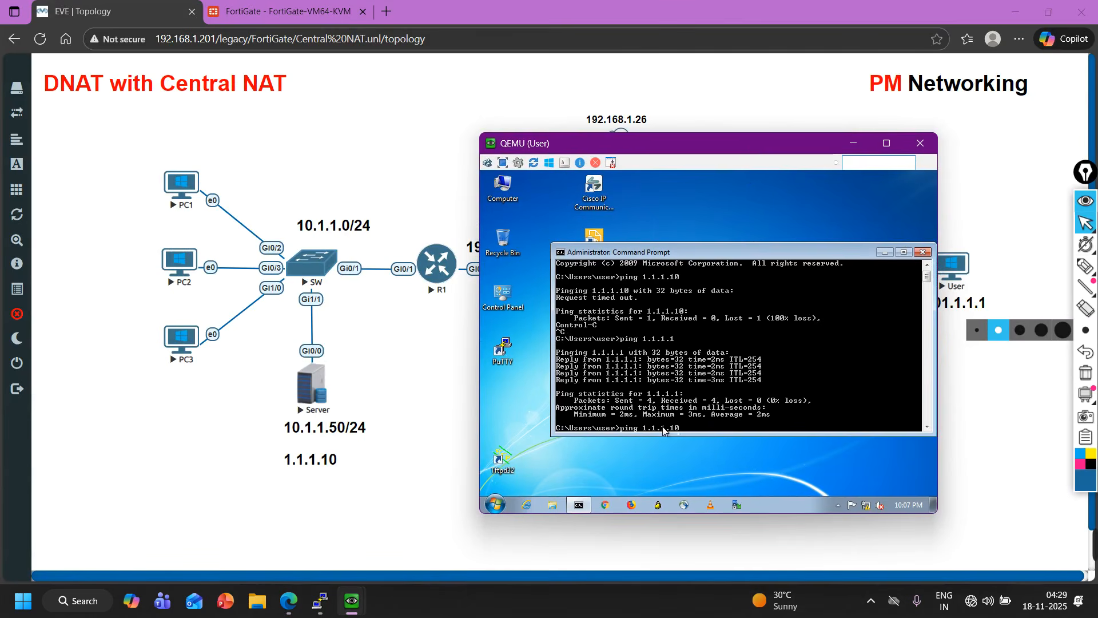
key("Return")
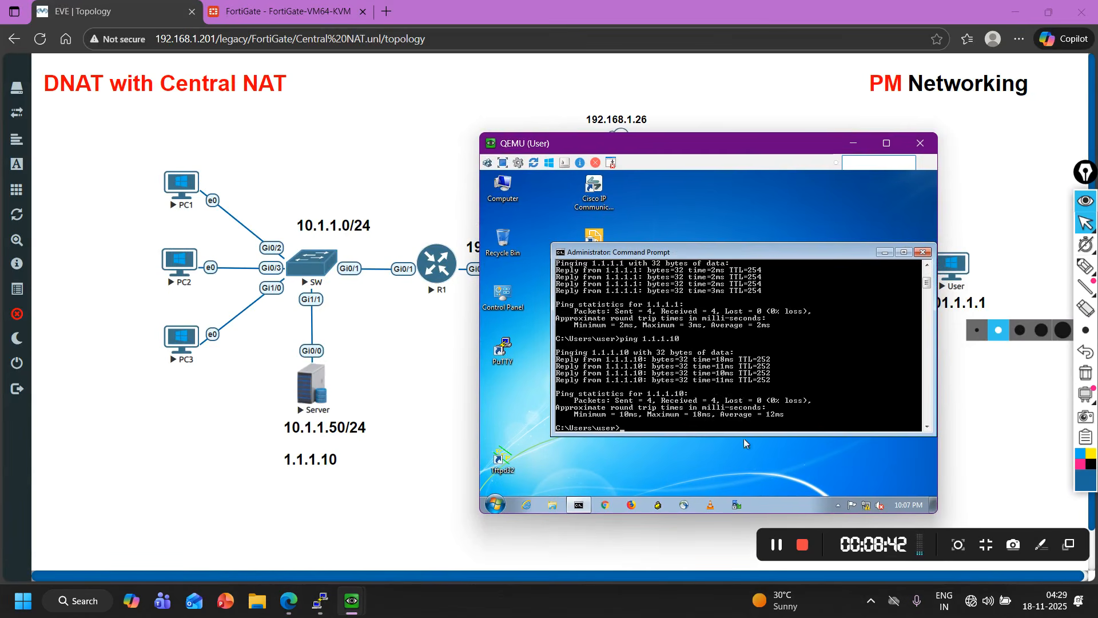
key("Return")
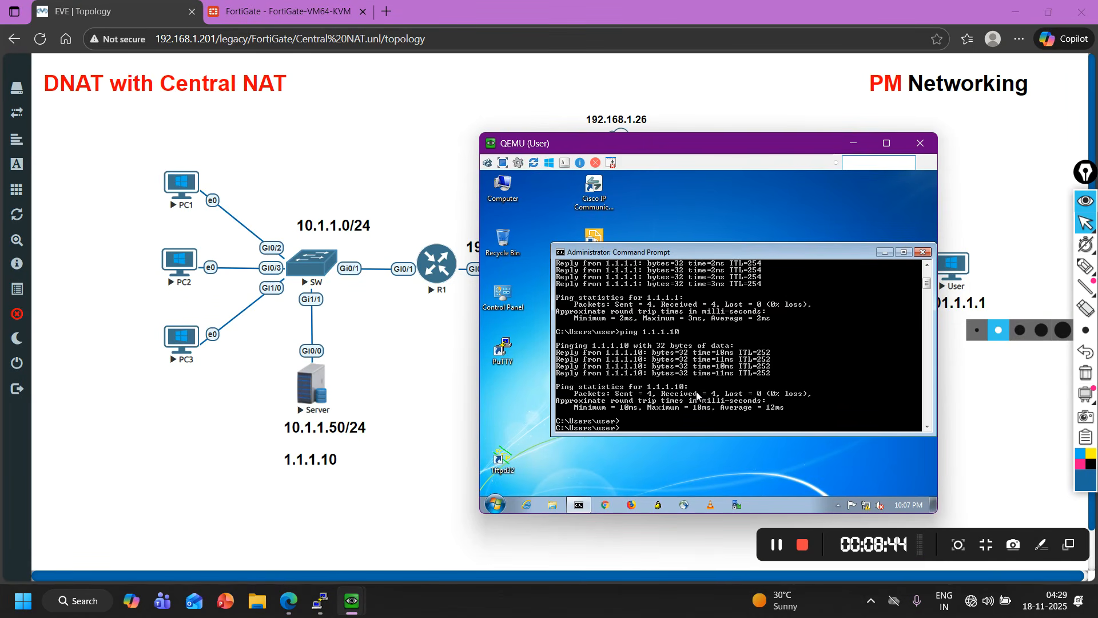
Try to telnet to 1.1.1.10 from the User machine's command prompt.
type("telnet 1.1.1.10")
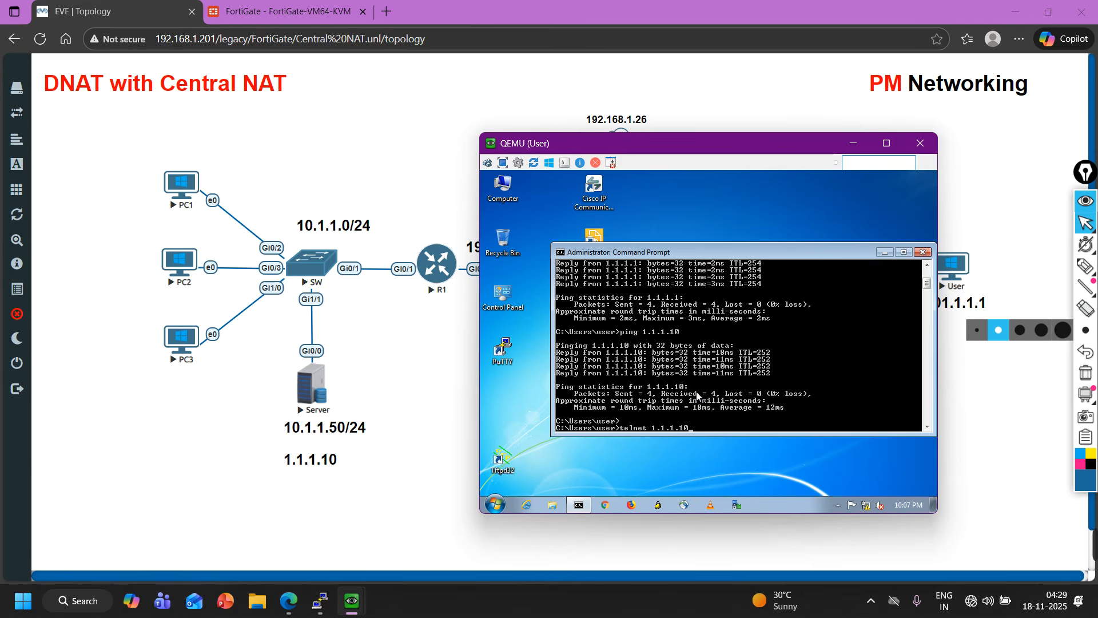
key("Return")
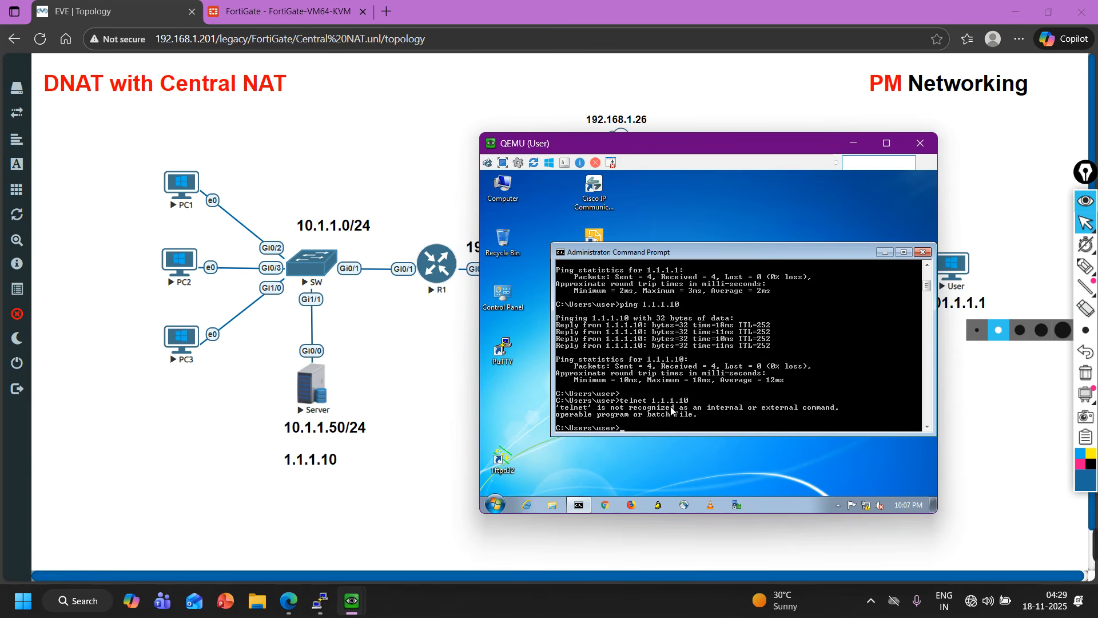
left_click(887, 253)
Launch PuTTY from the User machine's start menu.
left_click(495, 503)
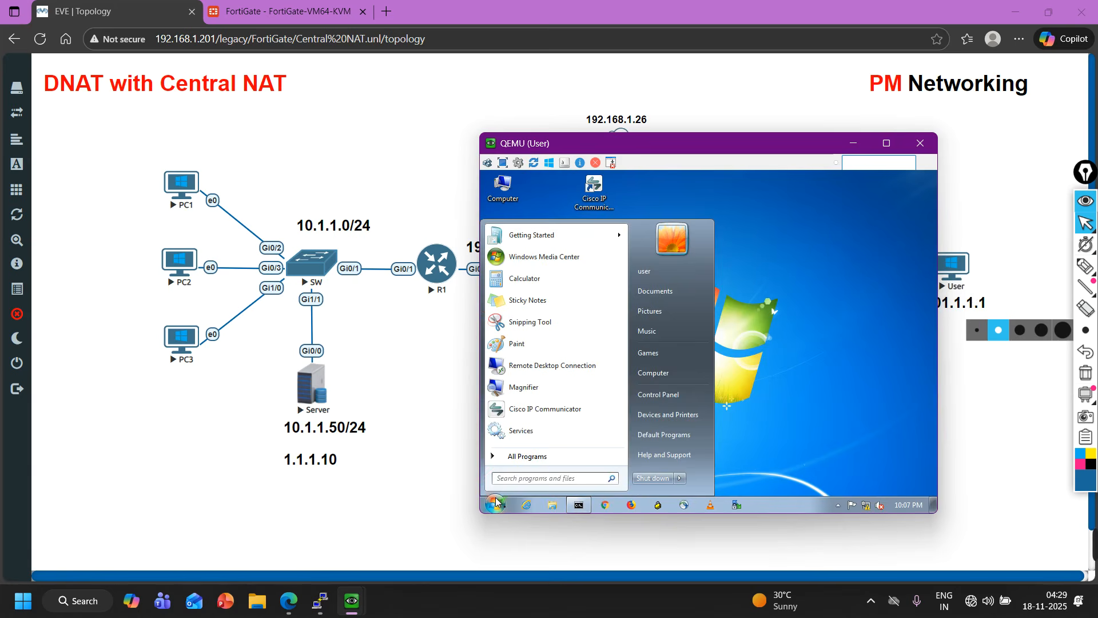
type("putty")
key("Return")
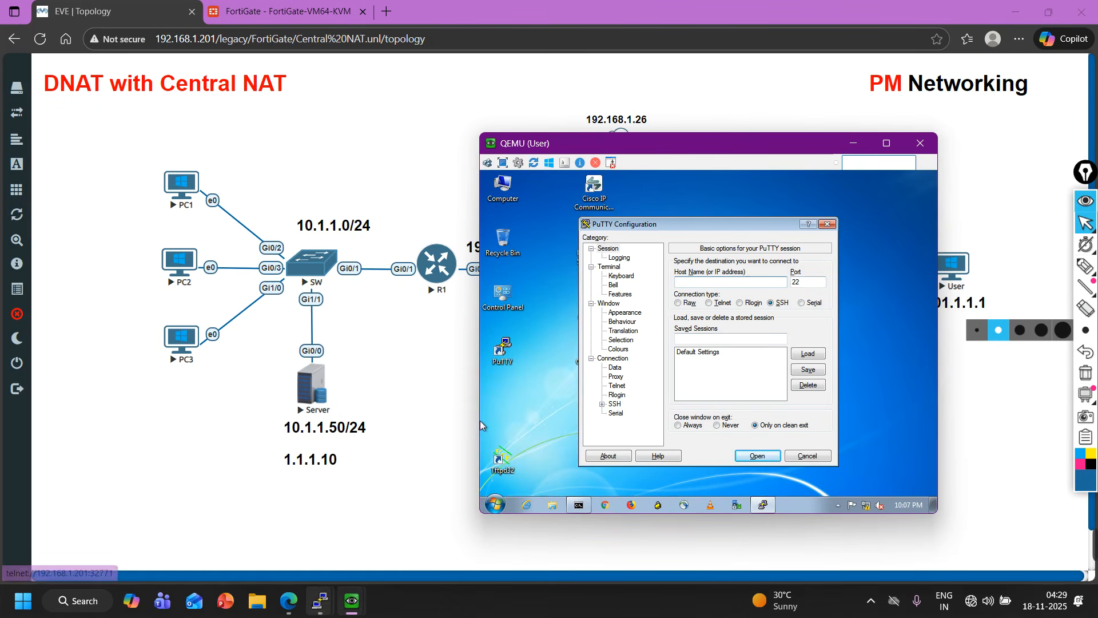
Open the Server's console and enter global configuration mode.
mouse_move(320, 601)
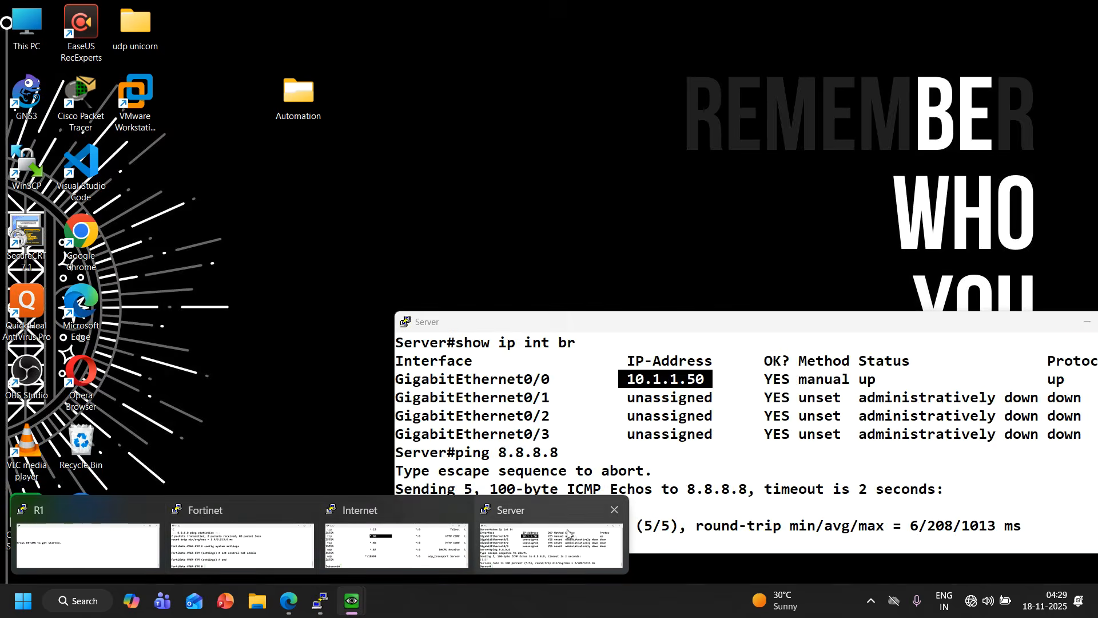
left_click(568, 534)
type("conf")
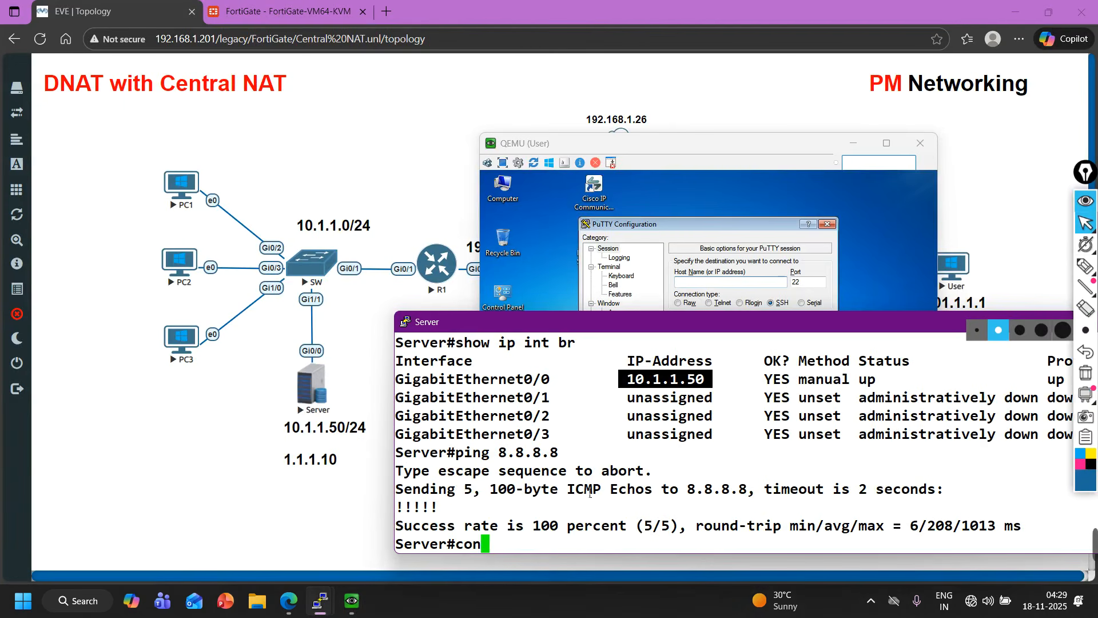
key("Tab")
key("Return")
key("Return")
key("Return")
key("Return")
key("Return")
Enter configuration for vty lines 0 4 on the Server.
type("lin")
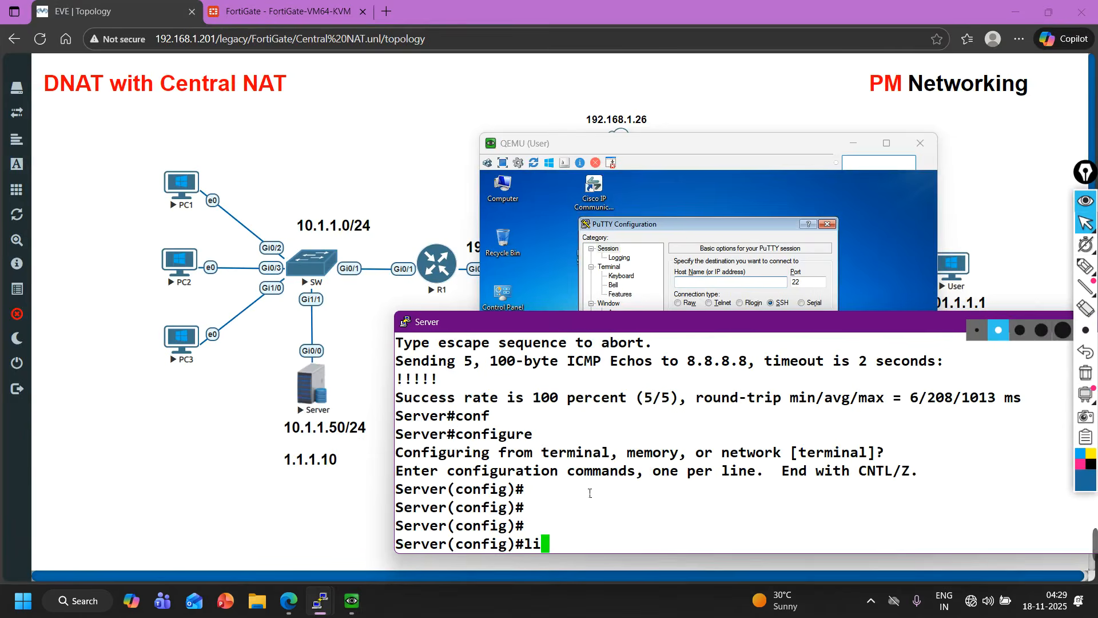
key("Tab")
type("e vt")
key("Tab")
type("~")
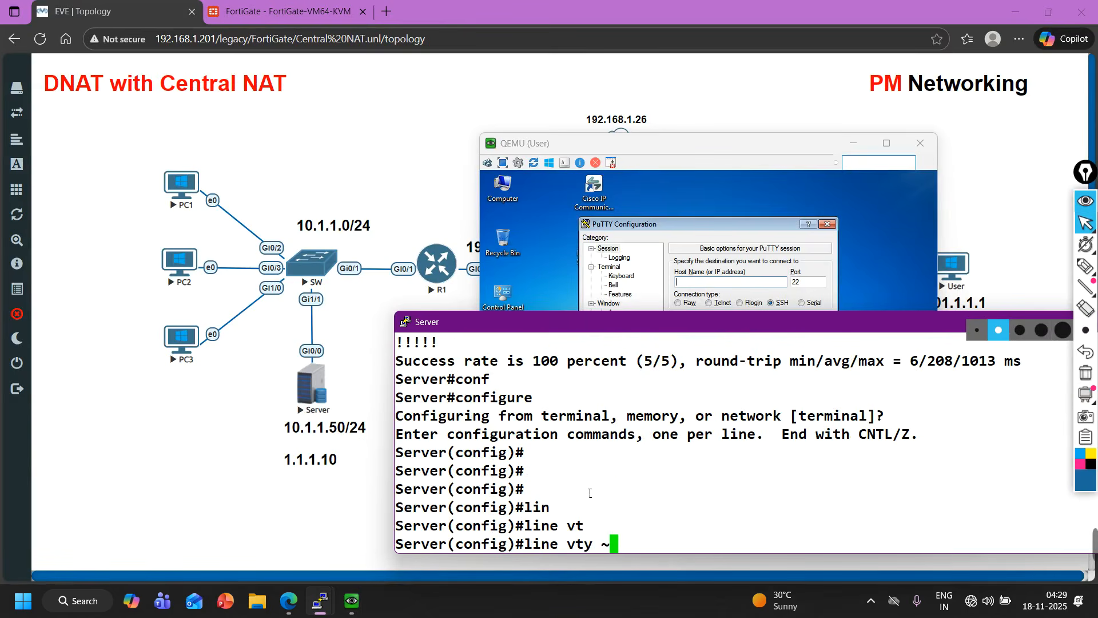
key("Return")
key("Up")
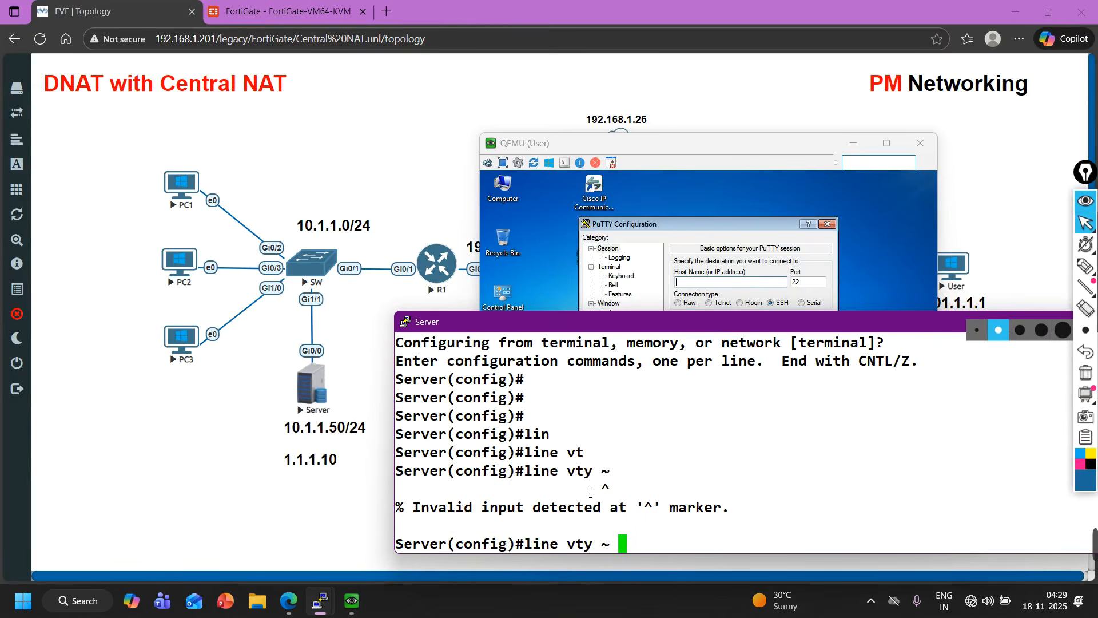
key("BackSpace")
type("0 4")
key("Return")
Allow telnet as the transport input on the vty lines.
type("tran")
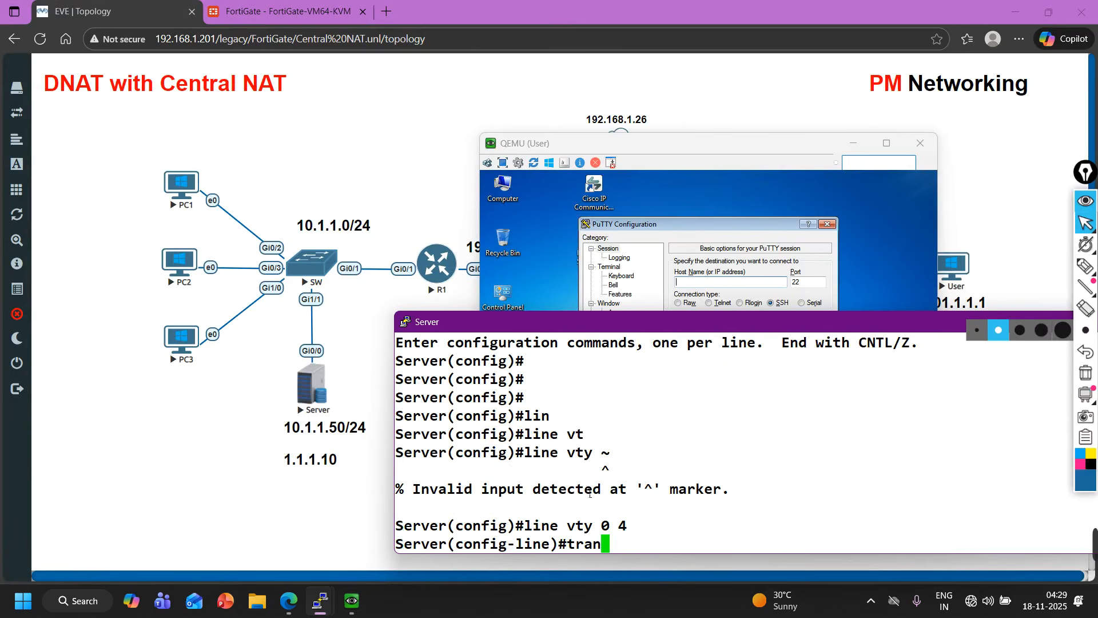
key("Tab")
type("in")
key("Tab")
type("te")
key("Tab")
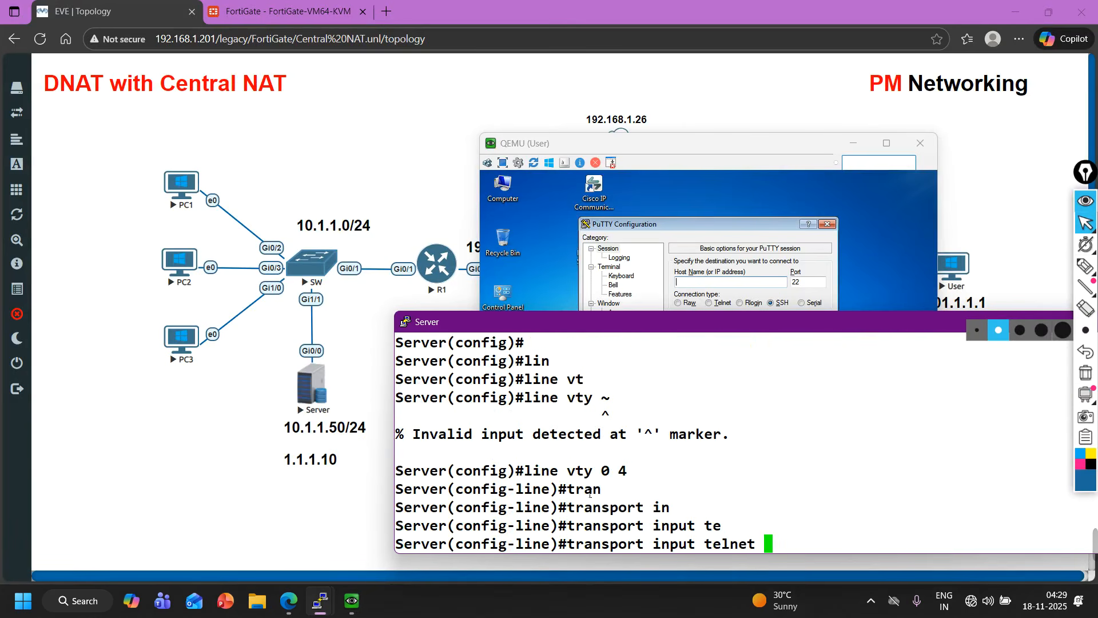
key("Return")
Set the vty line password and enable login on the vty lines.
type("pas")
key("Tab")
type("cisco")
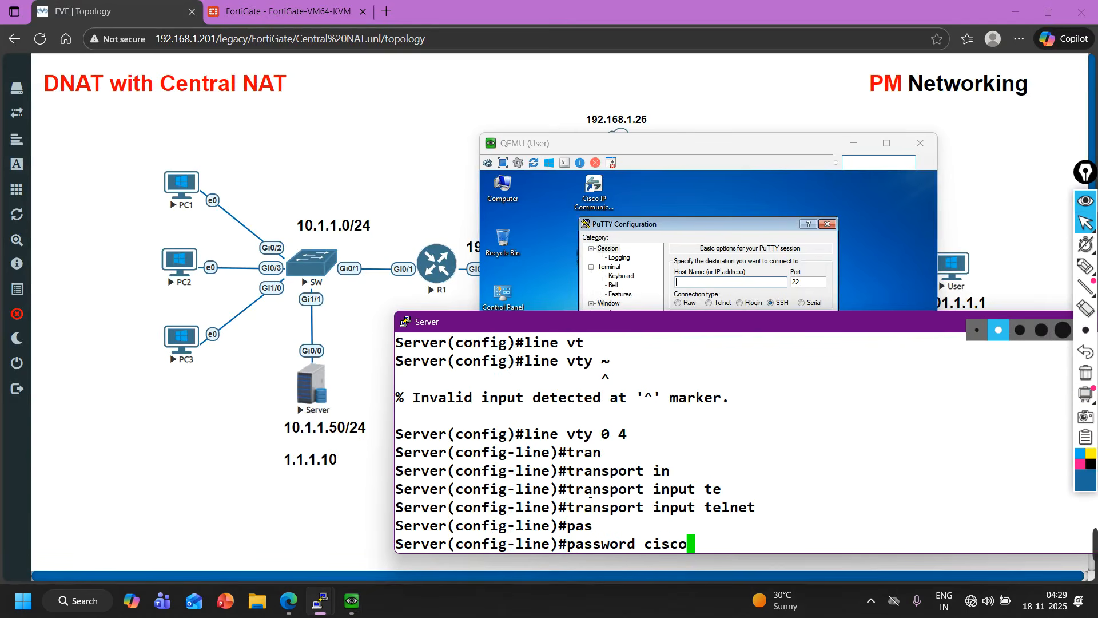
key("Tab")
key("Return")
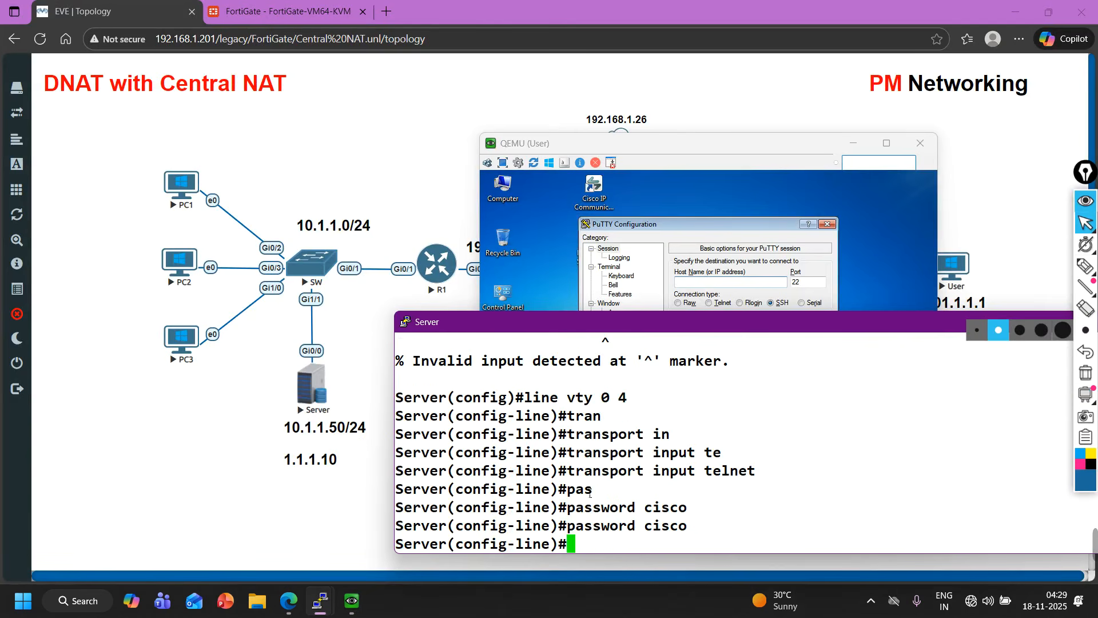
type("logi")
key("Tab")
key("Return")
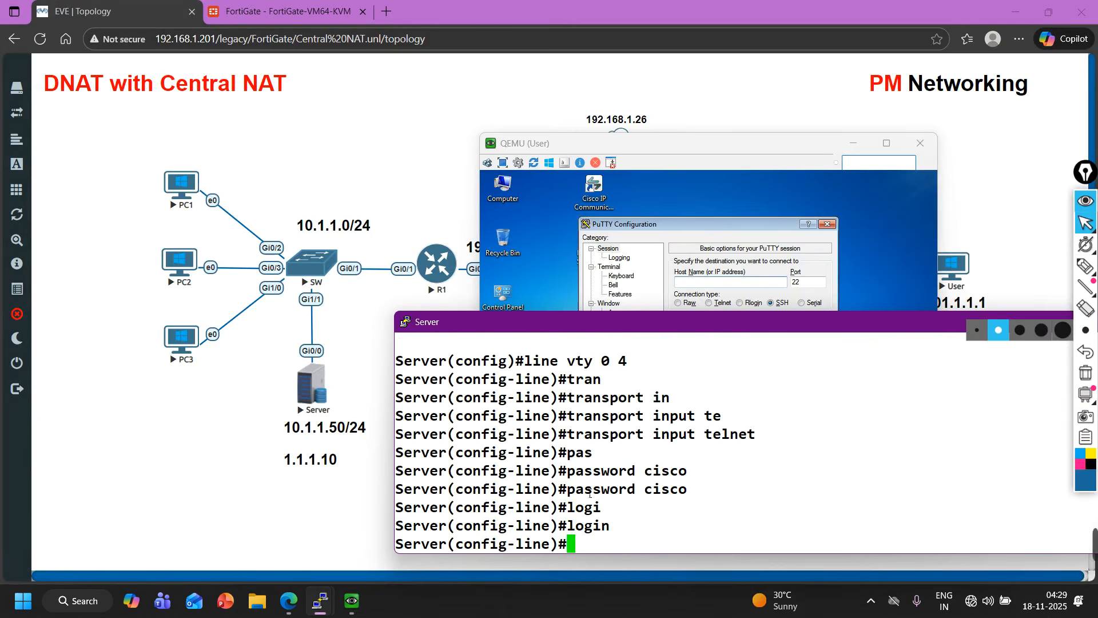
Leave vty line configuration and set the Server's enable password.
type("exi")
key("Return")
key("Return")
key("Return")
type("ena")
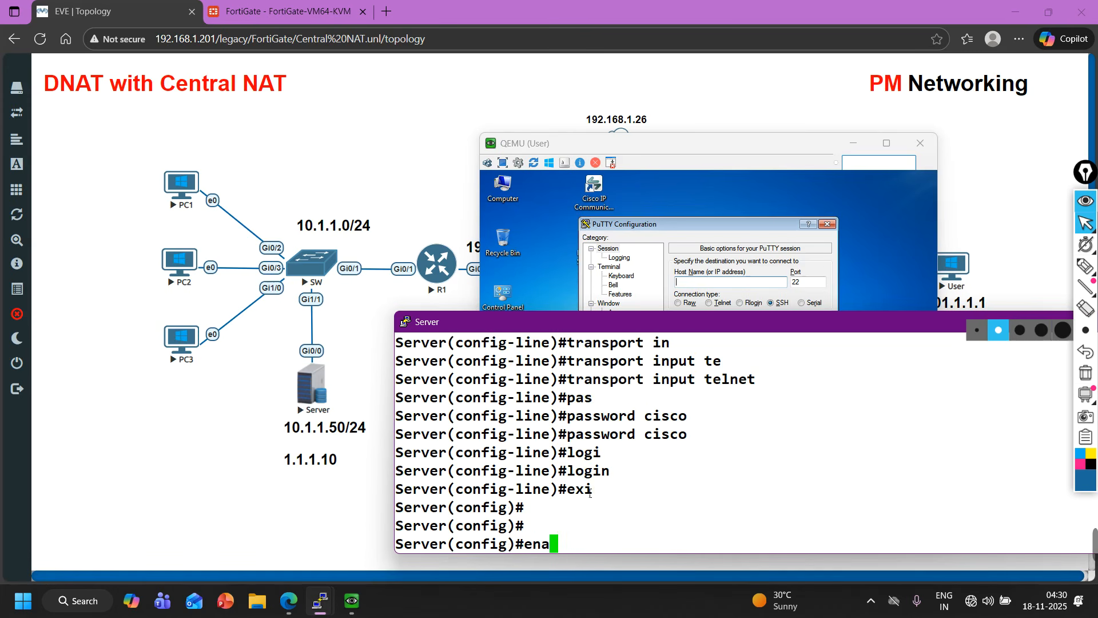
type("b")
key("Tab")
type("pas")
key("Tab")
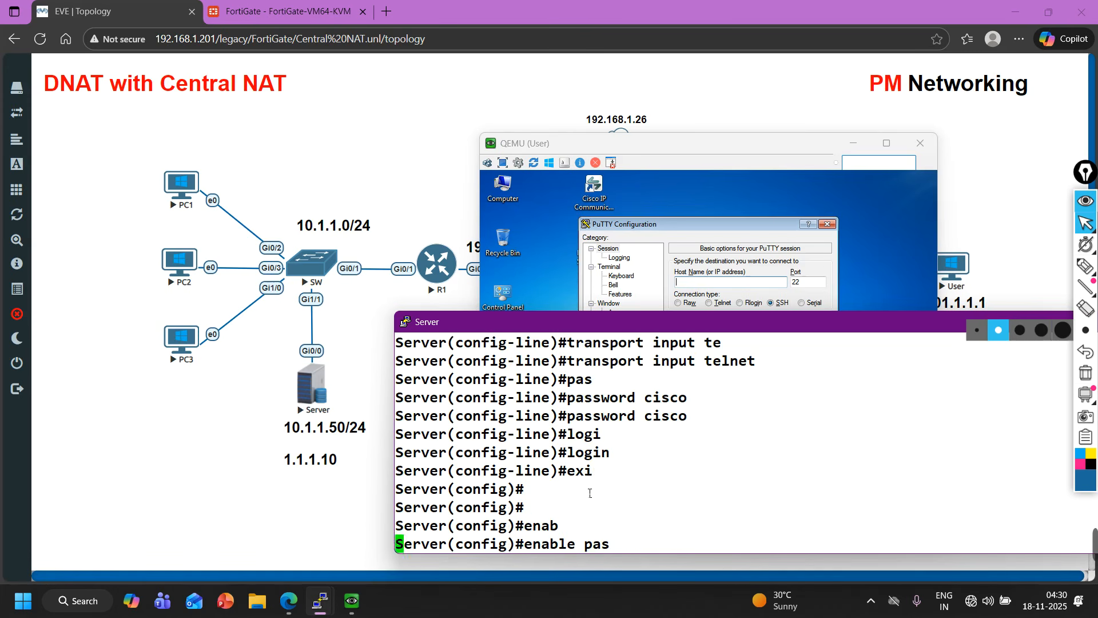
type("cisco")
key("Return")
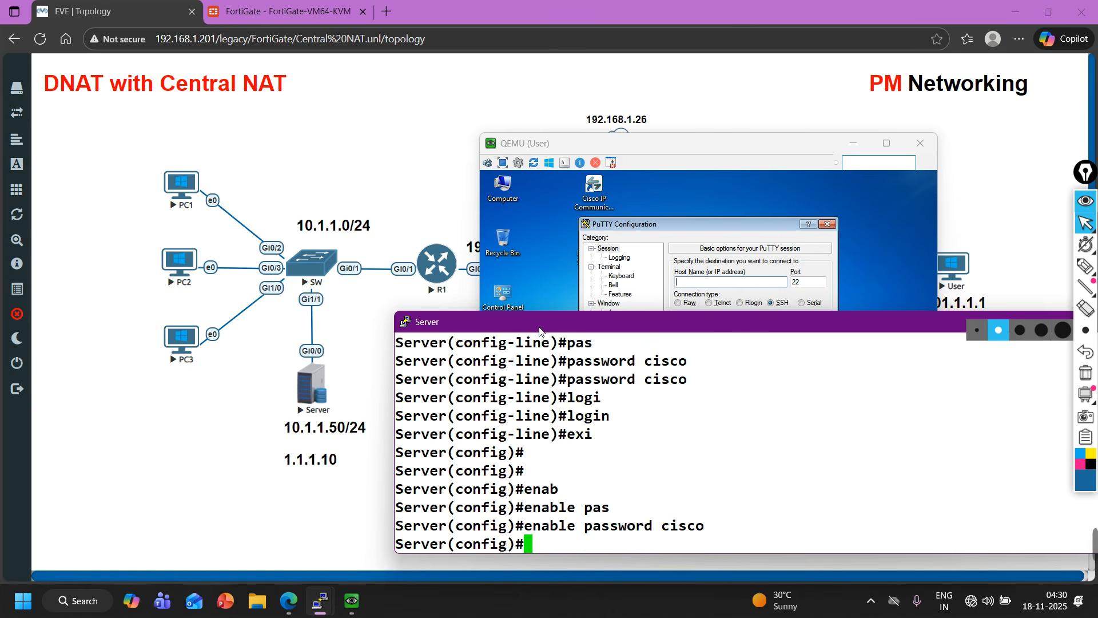
From the User's PuTTY, open a Telnet session to host 1.1.1.10 on port 23.
left_click_drag(539, 331, 328, 321)
left_click(875, 312)
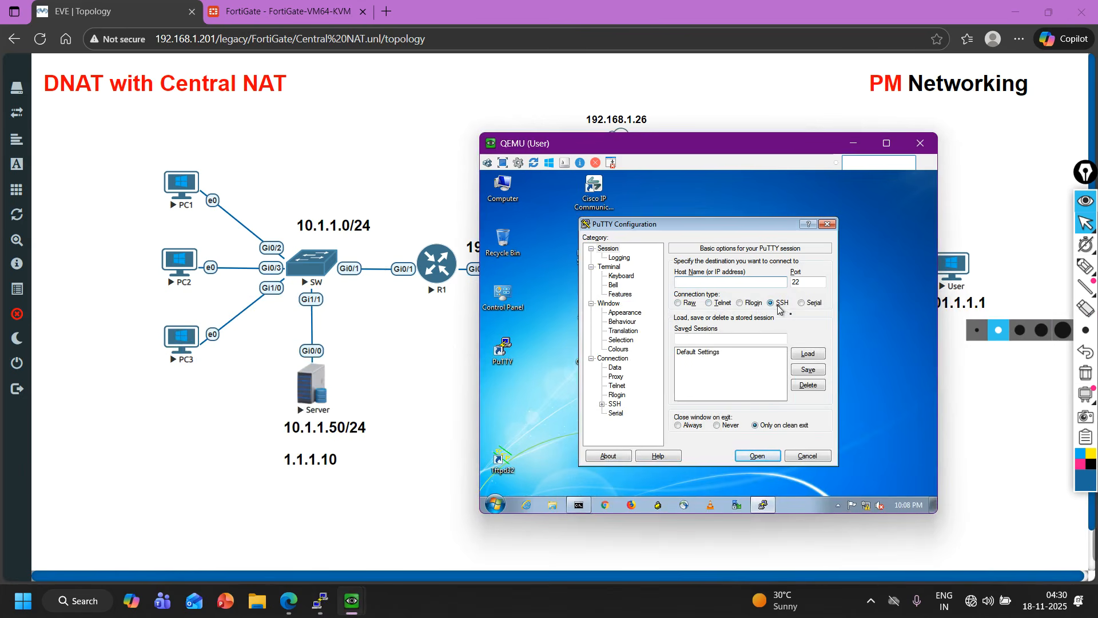
left_click(722, 305)
left_click(697, 283)
left_click_drag(803, 285, 796, 284)
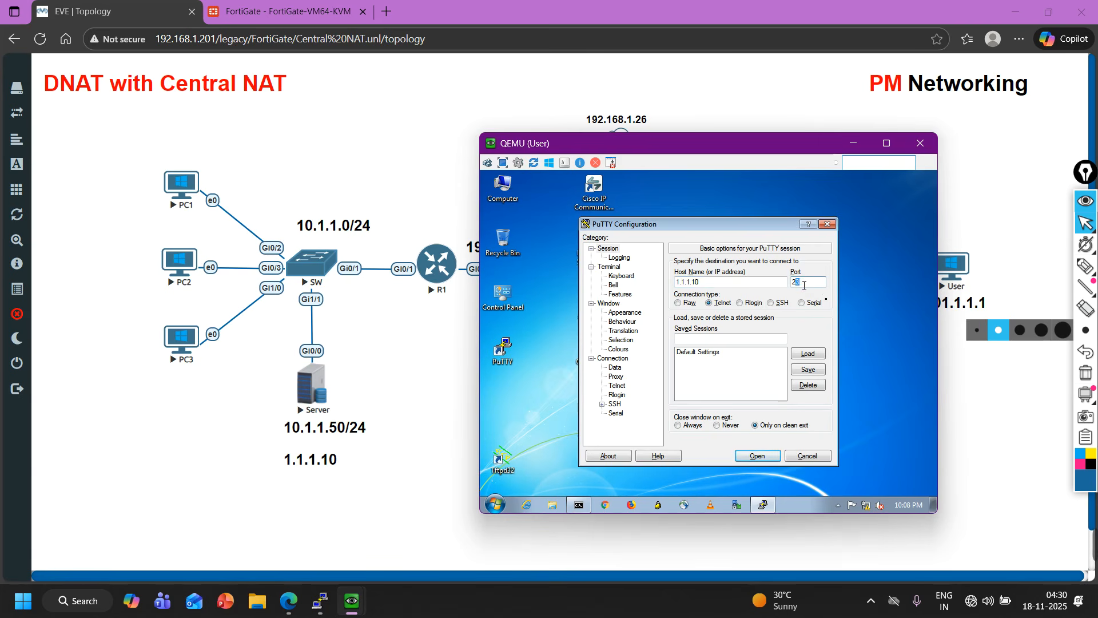
left_click(758, 456)
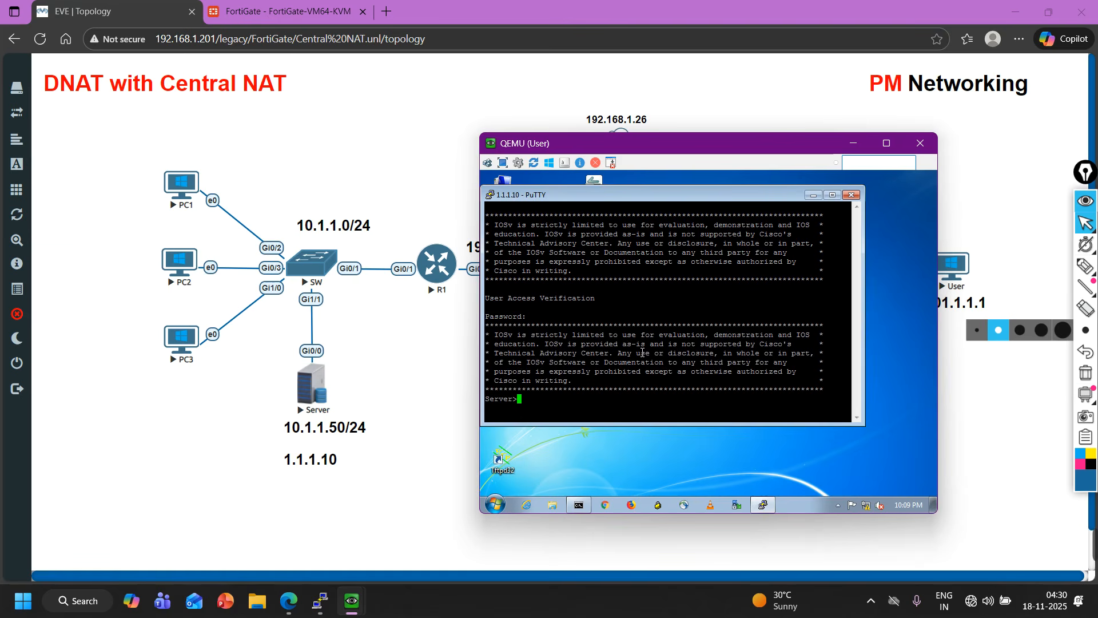
left_click_drag(544, 412, 487, 398)
left_click(539, 397)
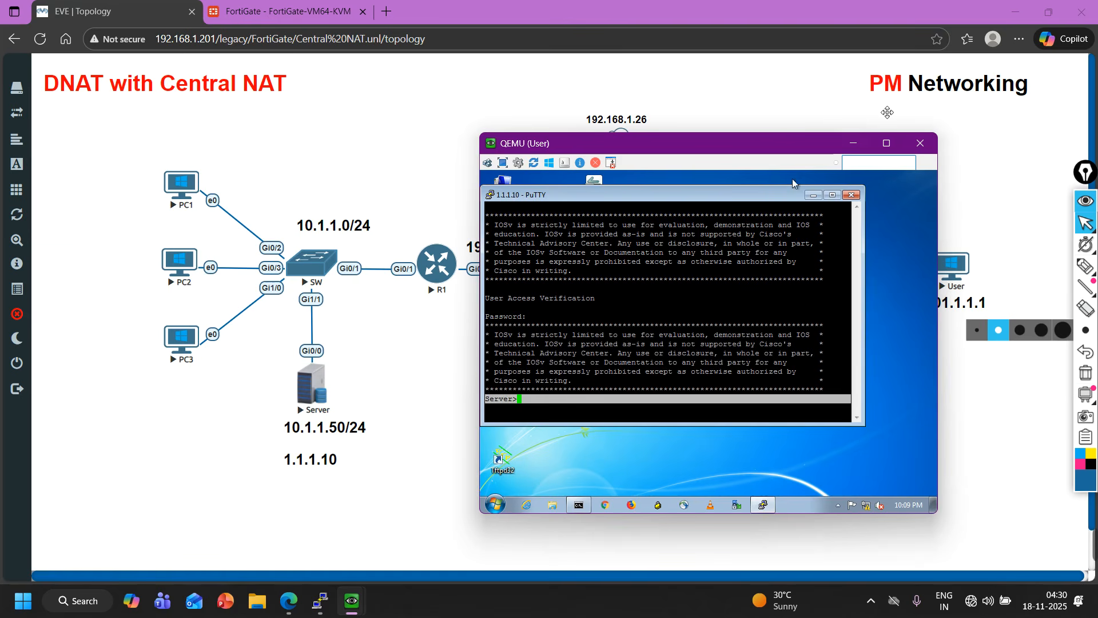
left_click(853, 143)
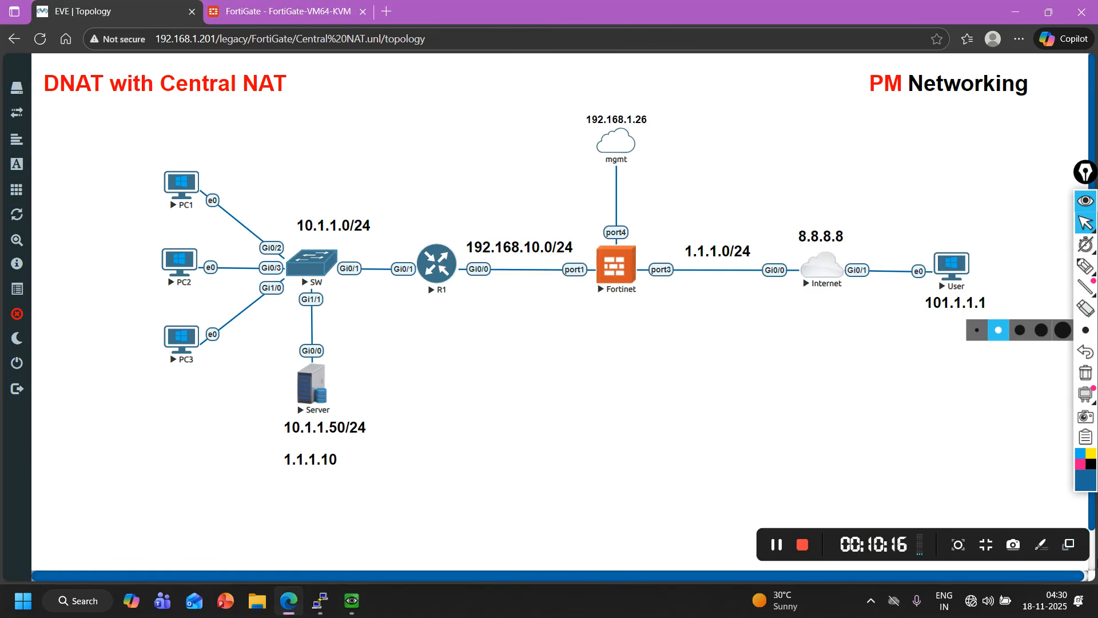
Turn on Central SNAT in the FortiGate System Settings and apply the changes.
left_click(253, 6)
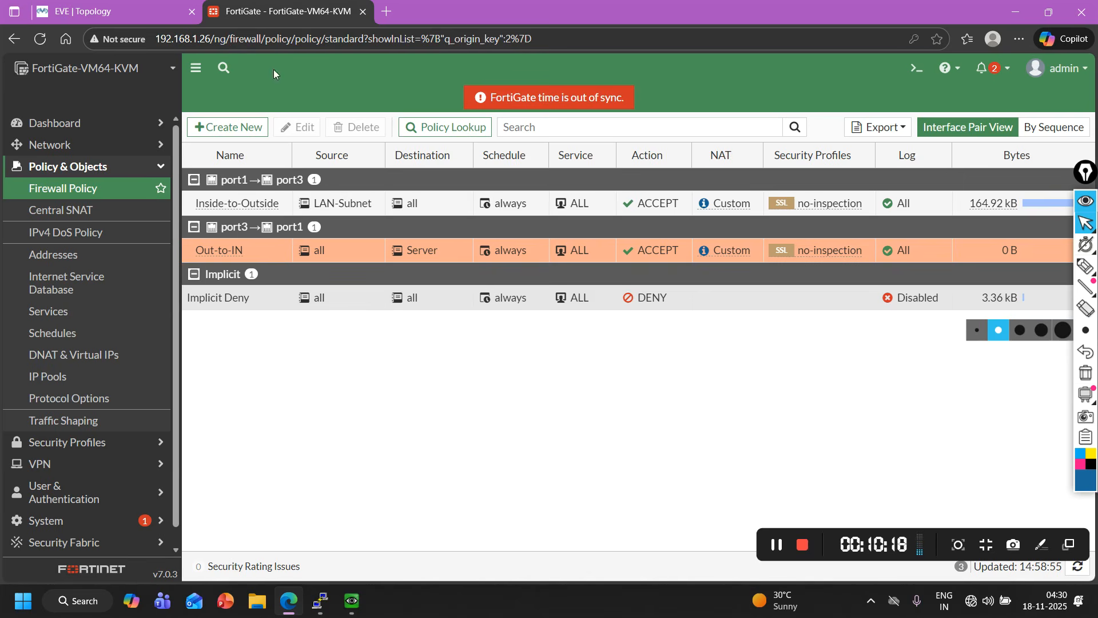
scroll(77, 418, "down", 1)
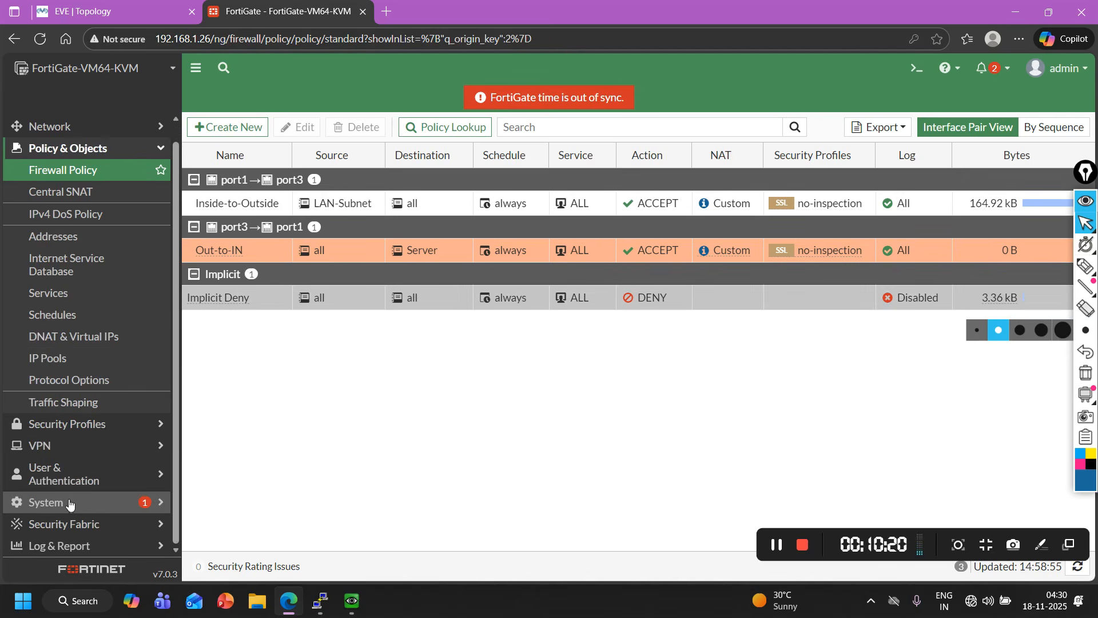
left_click(69, 503)
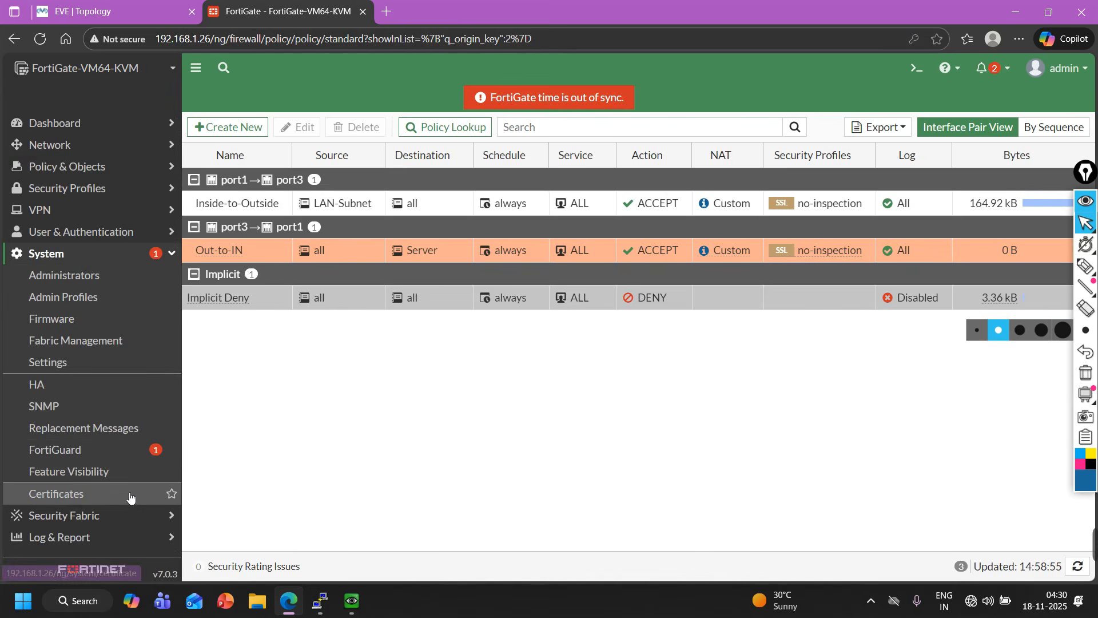
left_click(46, 361)
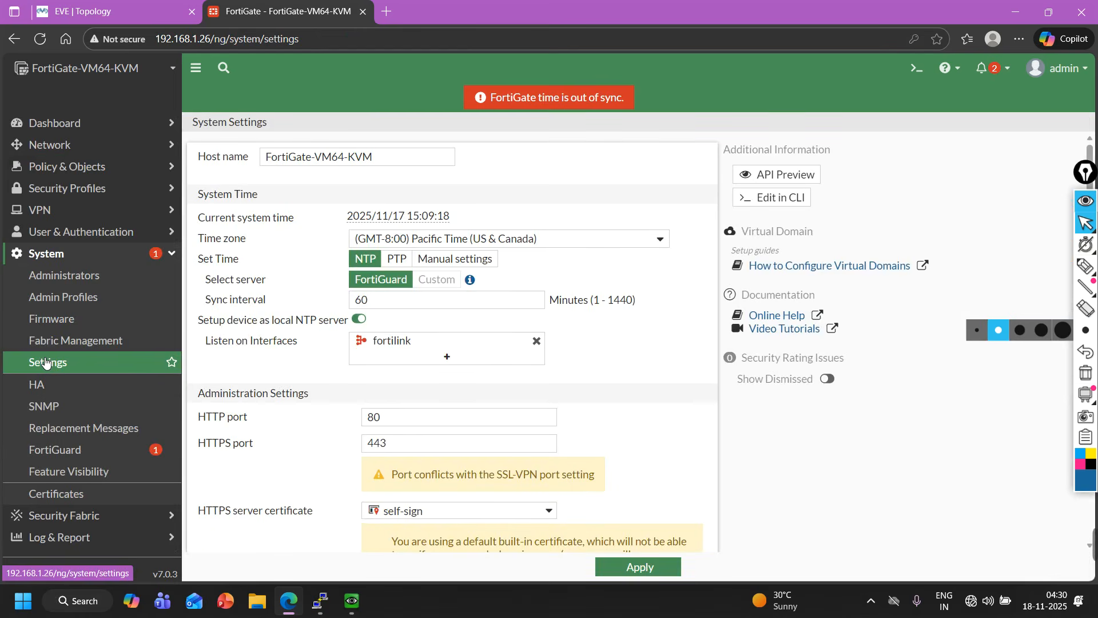
scroll(277, 344, "down", 10)
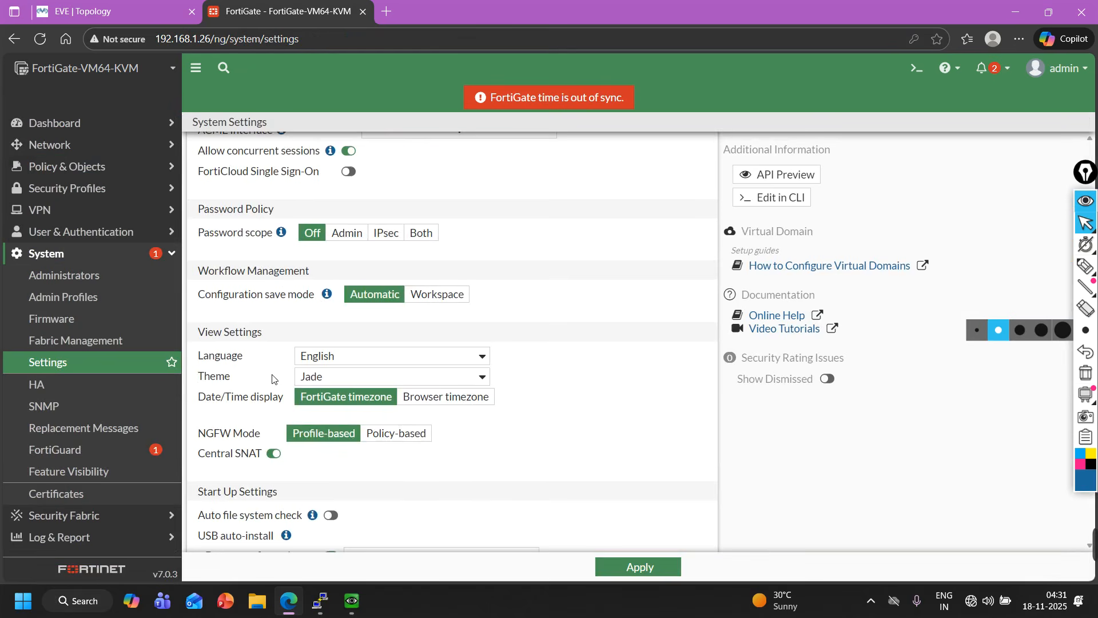
scroll(291, 387, "down", 1)
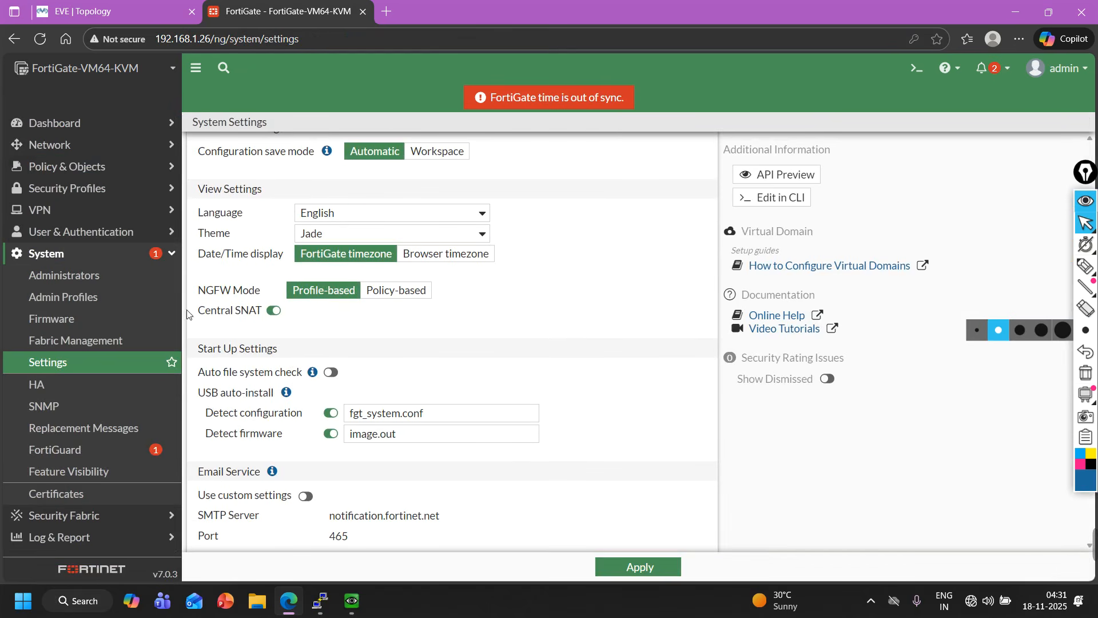
left_click_drag(201, 312, 225, 319)
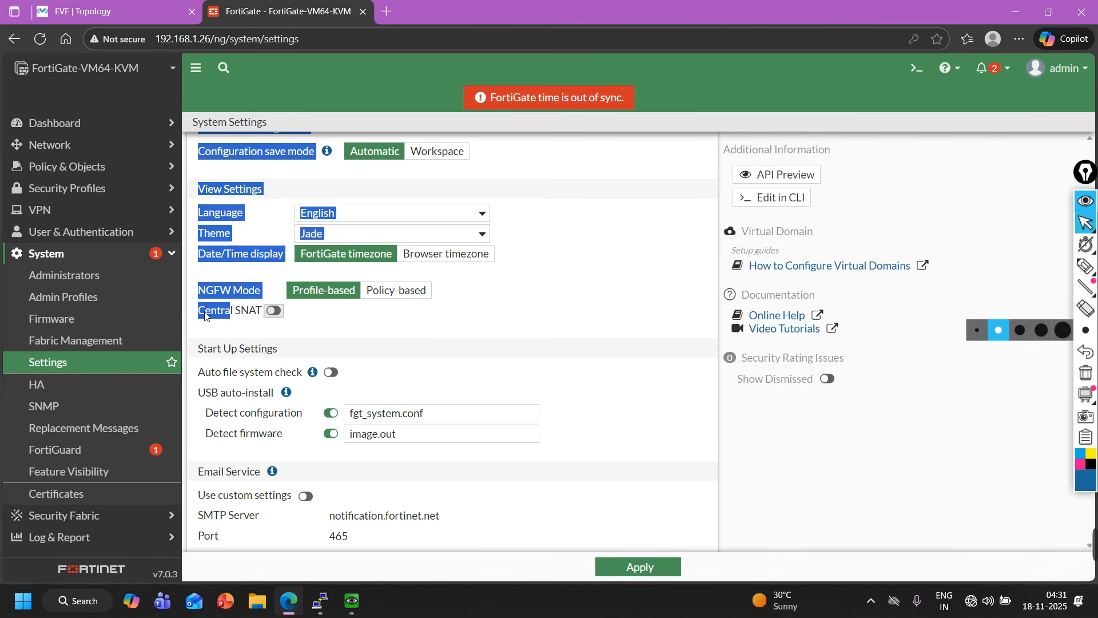
left_click(250, 315)
left_click(274, 311)
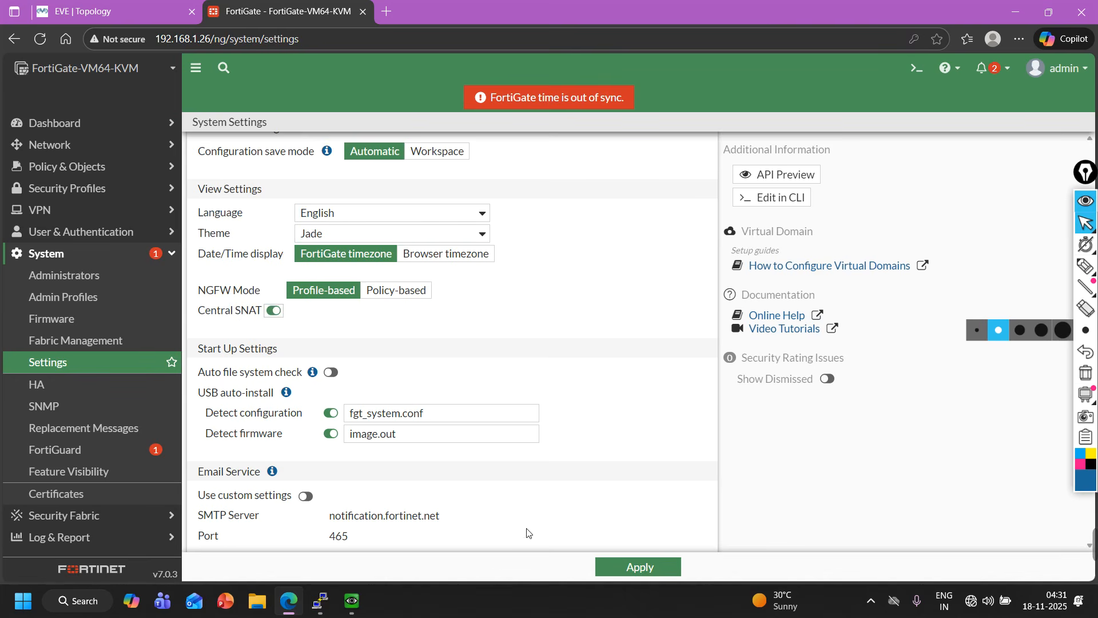
left_click(653, 571)
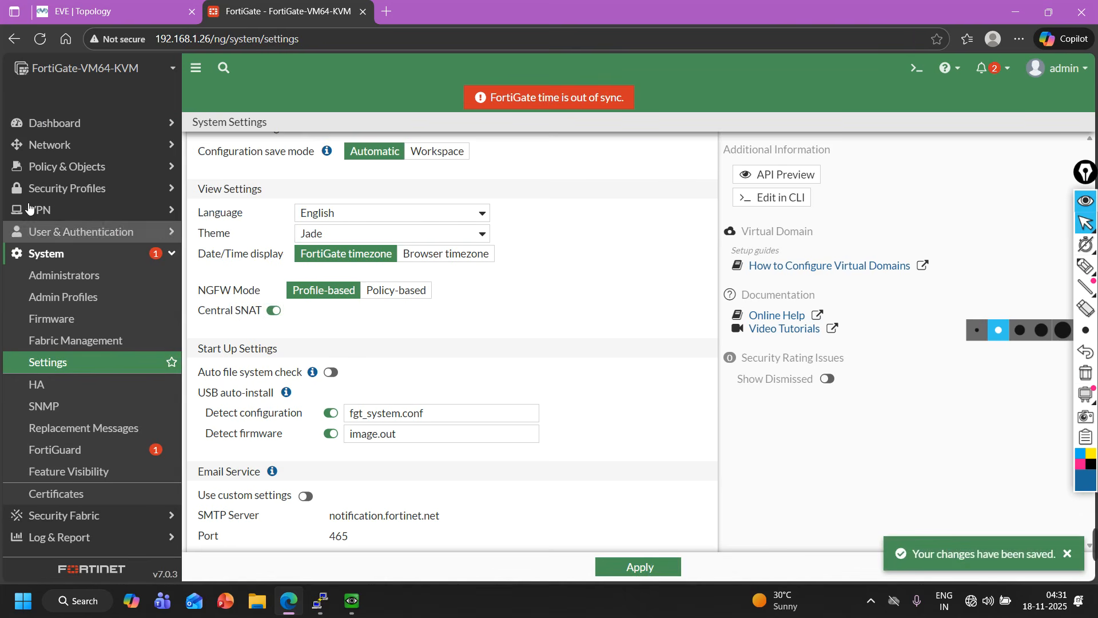
Bring the User's telnet session to the Server back into view and check the prompt.
left_click(63, 6)
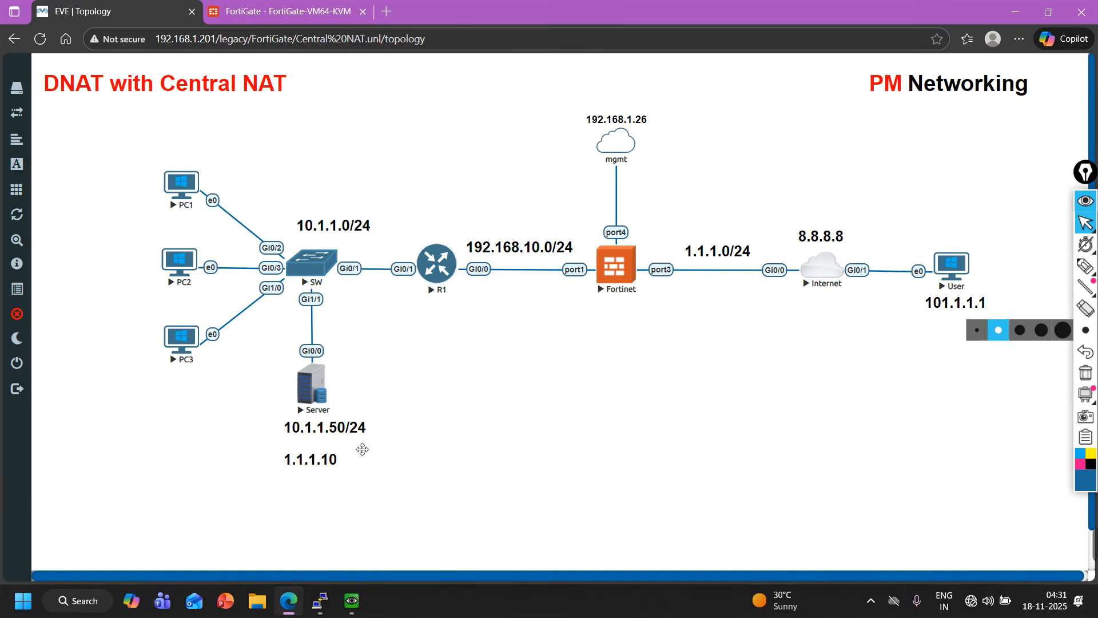
left_click(352, 601)
left_click(318, 537)
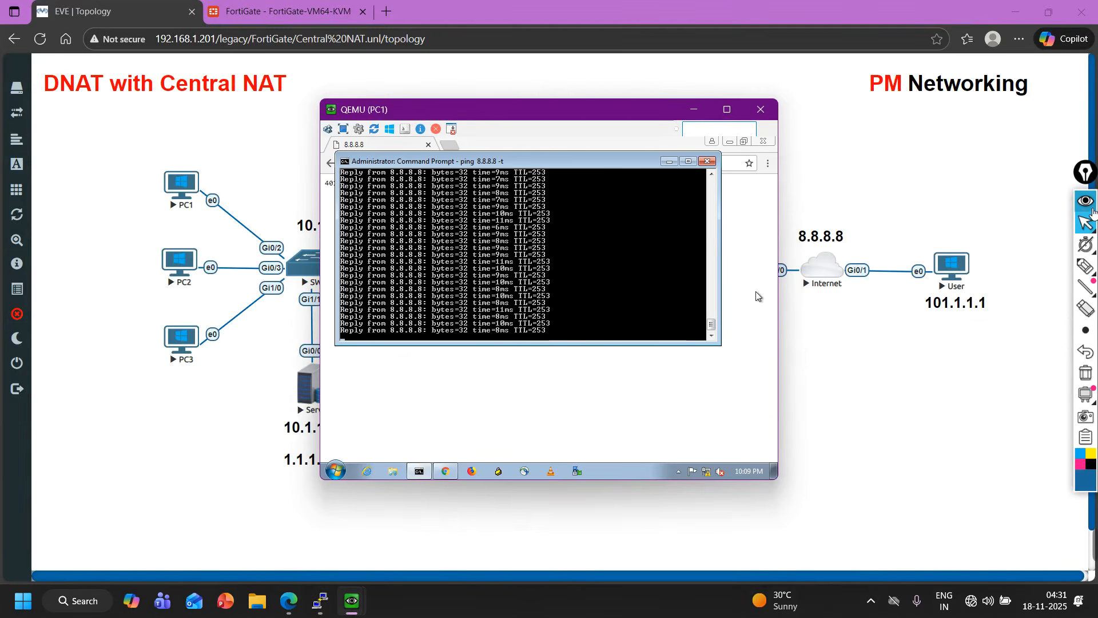
left_click(1089, 208)
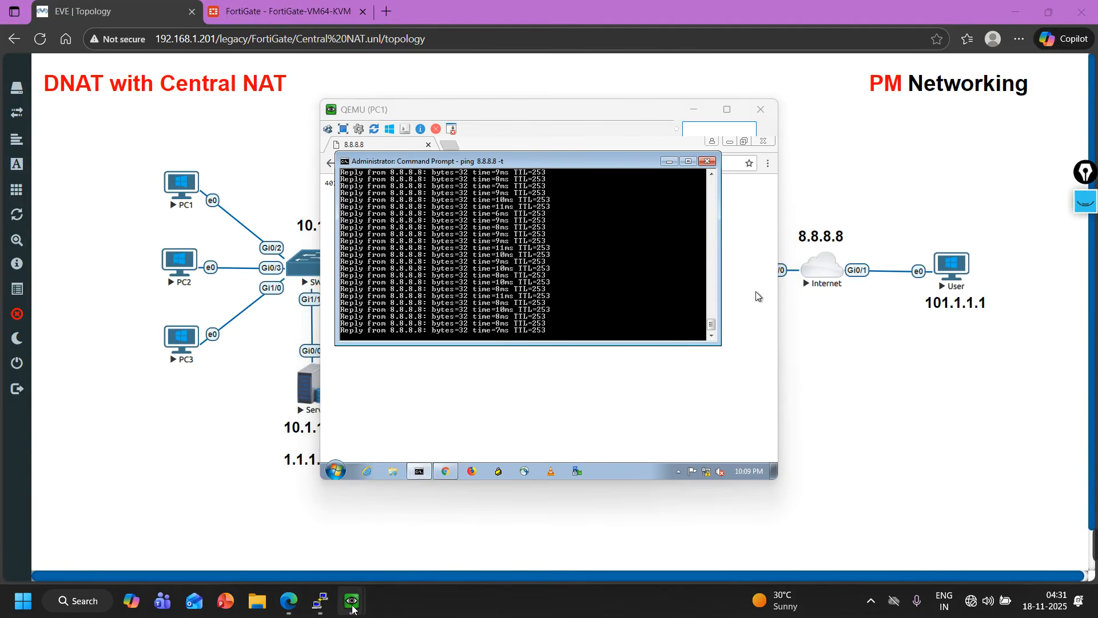
mouse_move(353, 608)
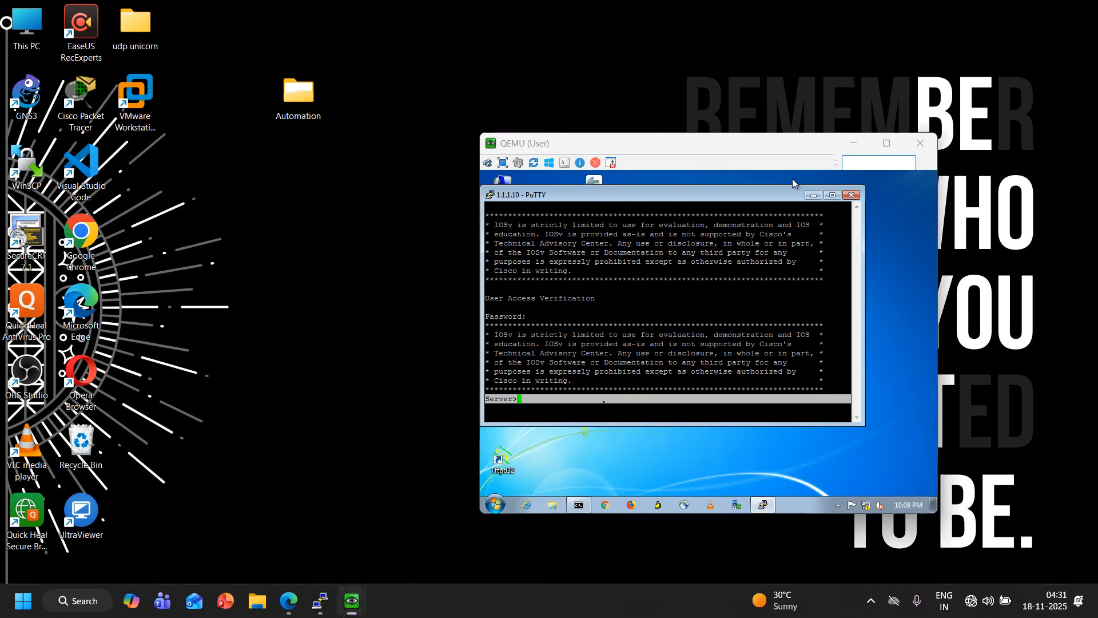
left_click(404, 529)
key("Return")
key("Return")
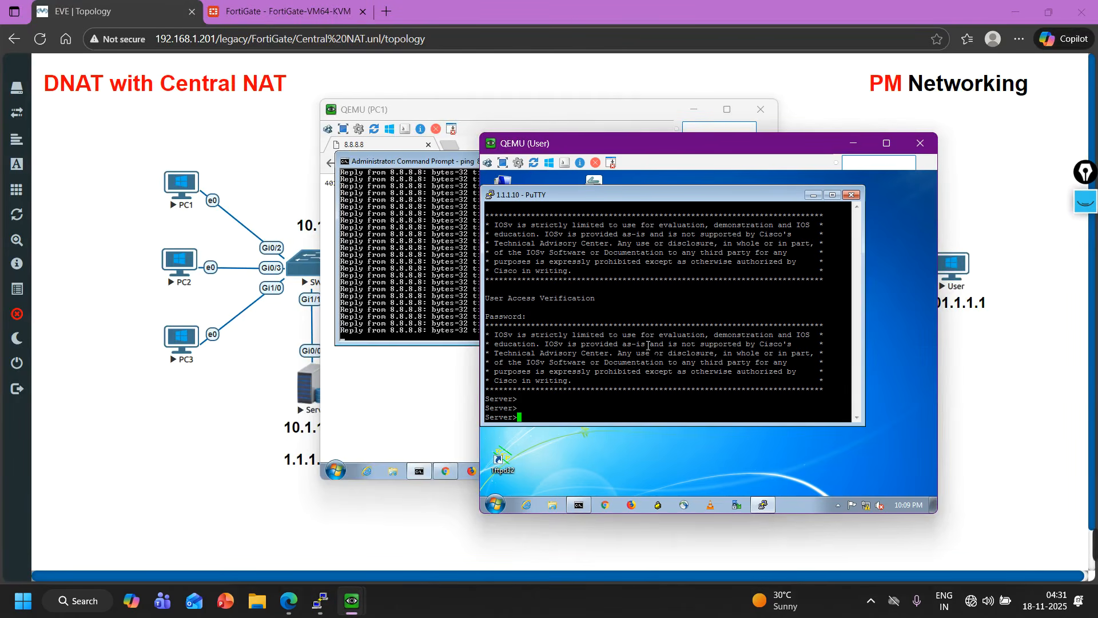
Browse to 1.1.1.10 in the User's Firefox, log in as admin with the server password, and decline saving the login.
left_click(632, 508)
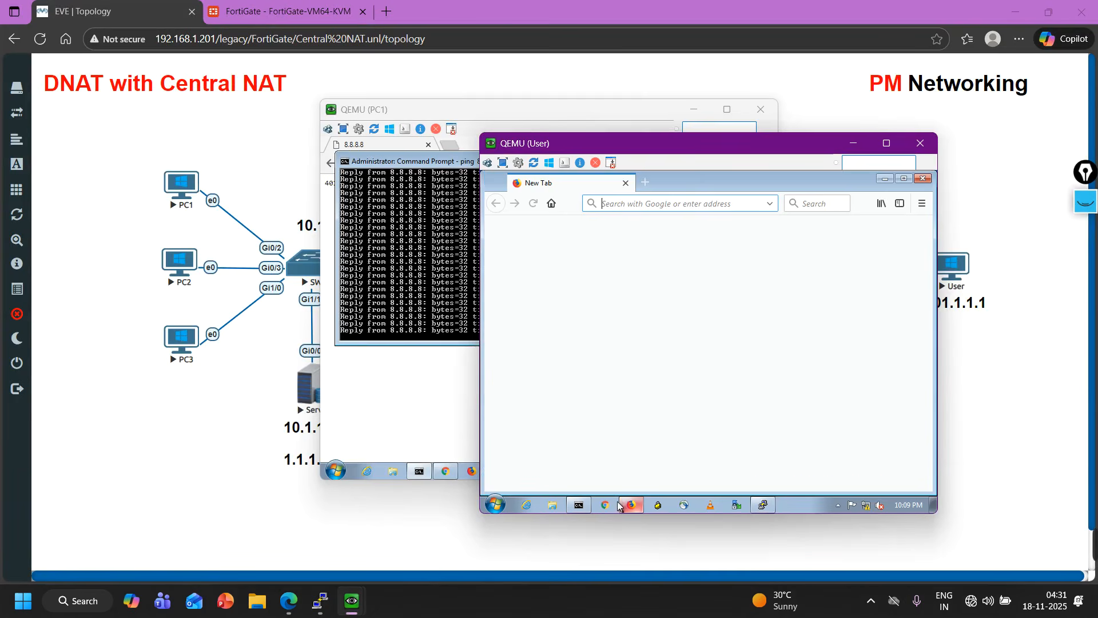
left_click(652, 204)
type("1.1.1.")
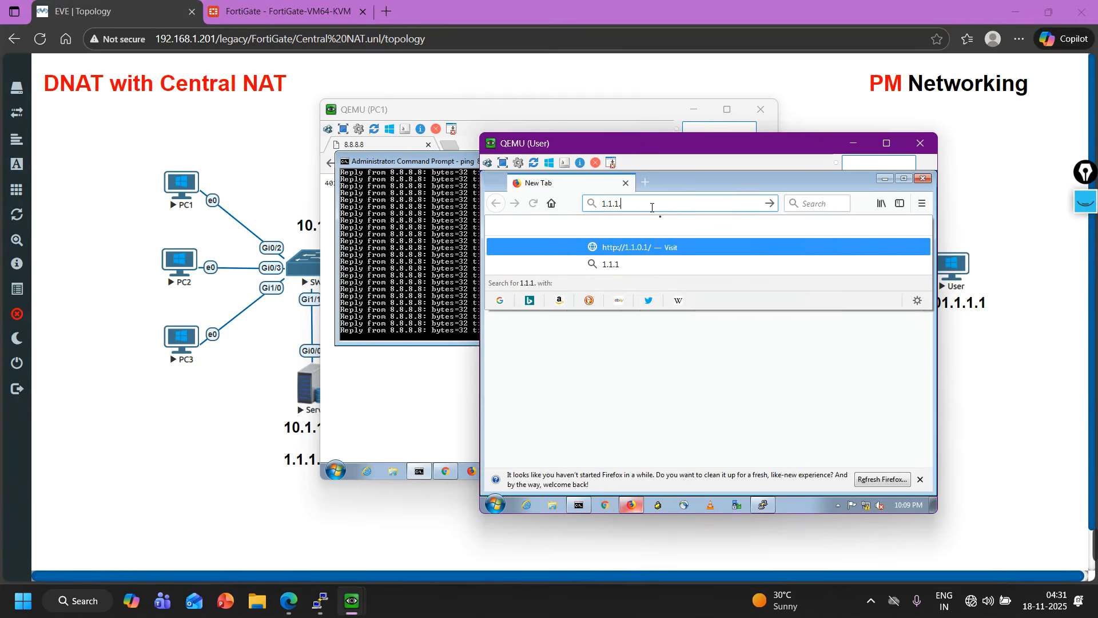
type("1")
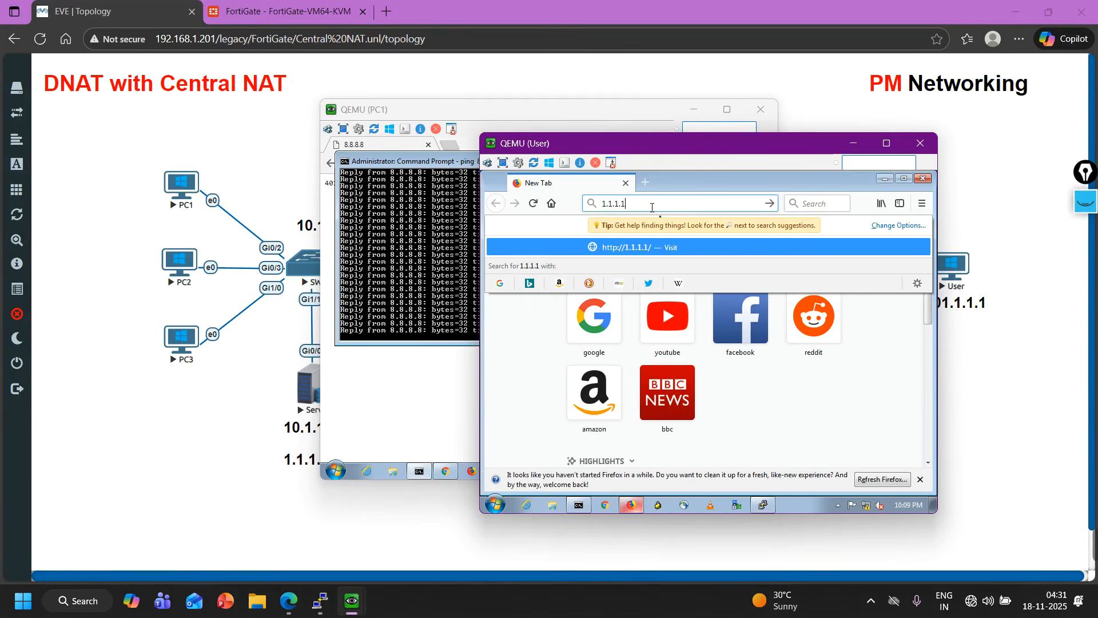
type("0")
key("Return")
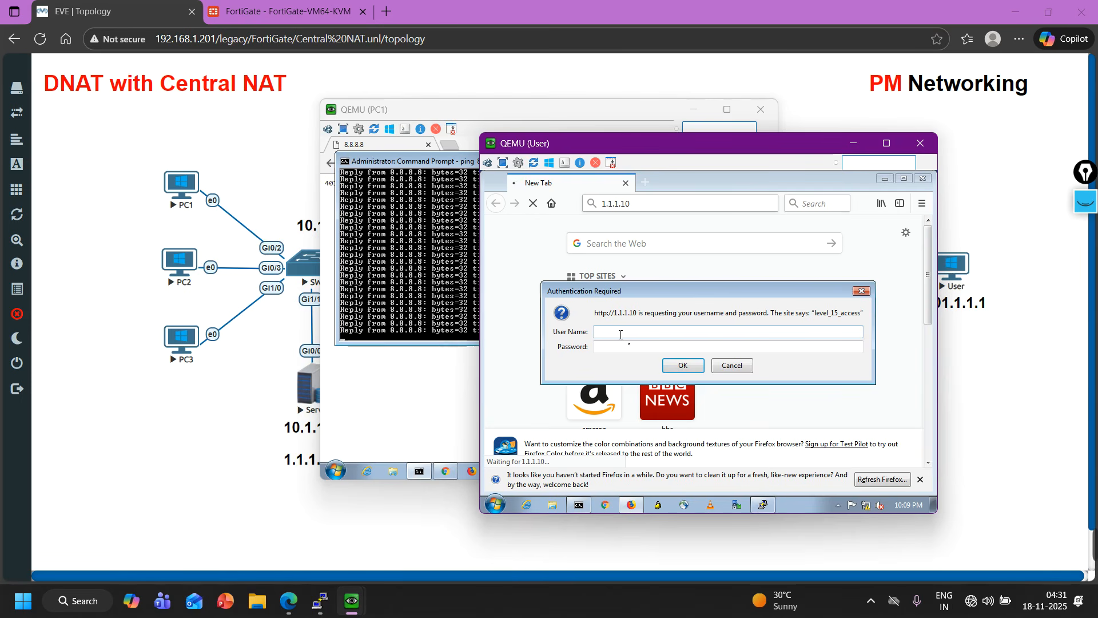
type("admin")
key("Tab")
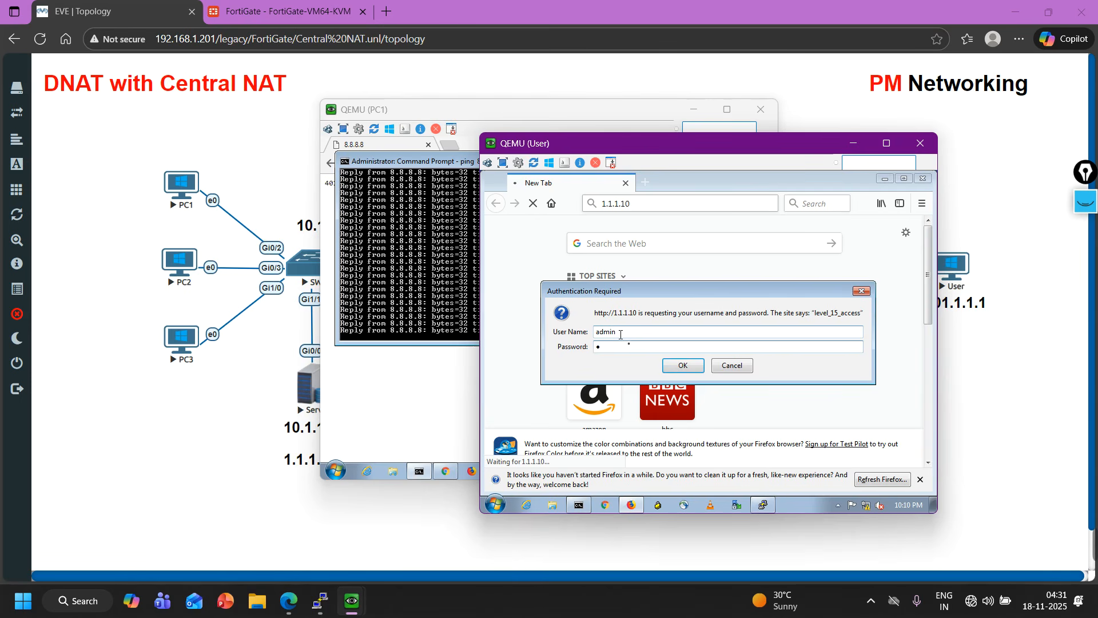
key("Return")
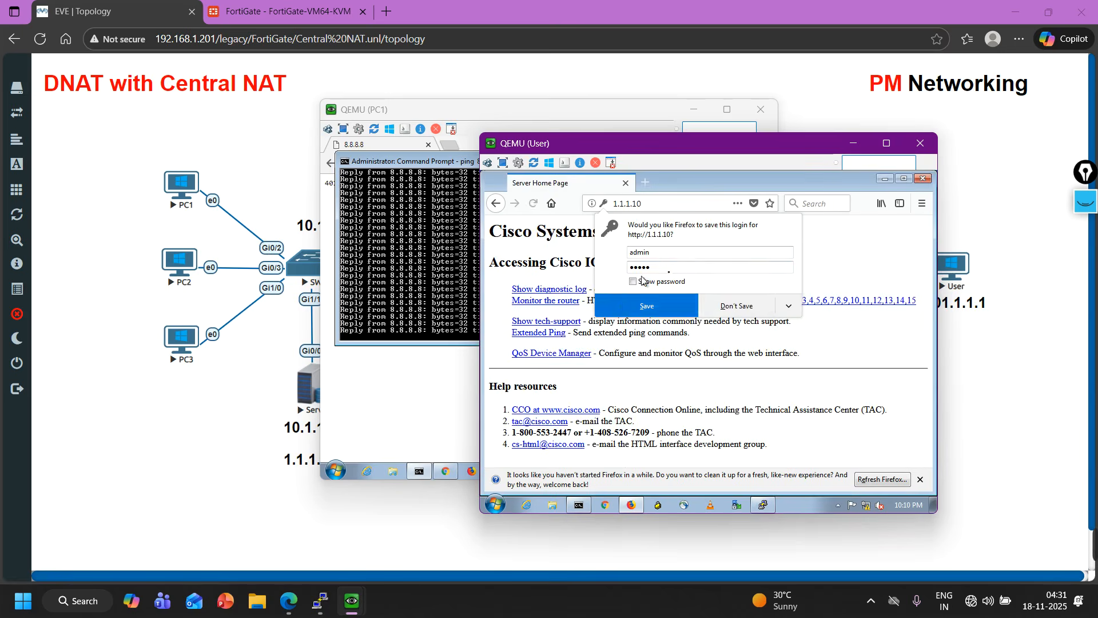
left_click(747, 313)
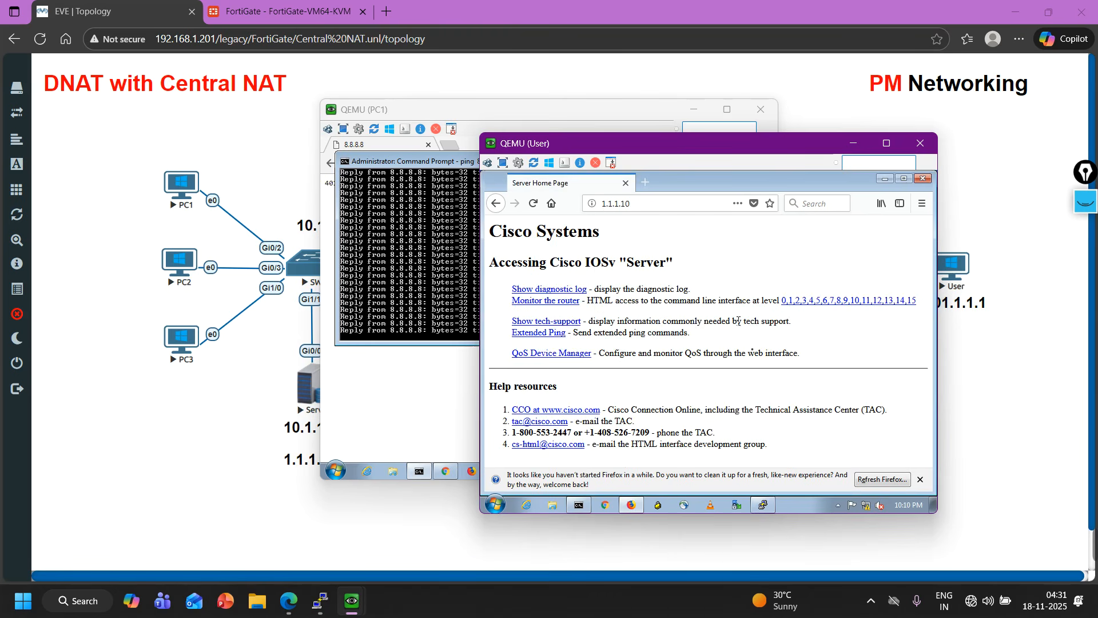
Review the firewall policy byte counts, the Central SNAT table and the DNAT virtual IP hit count on the FortiGate.
left_click(885, 178)
left_click(853, 144)
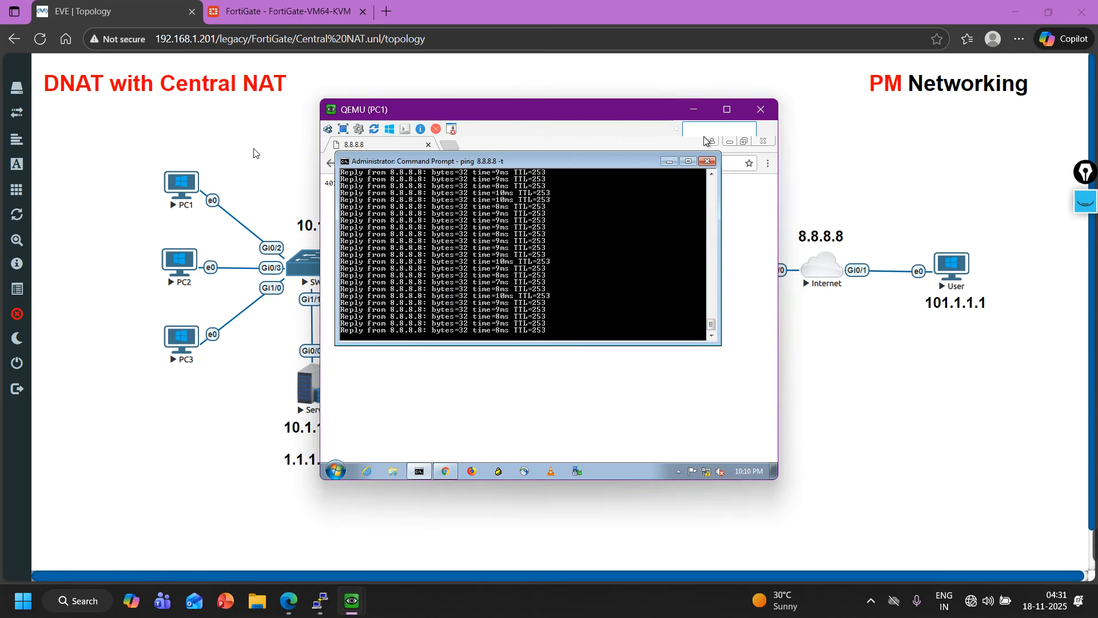
left_click(280, 11)
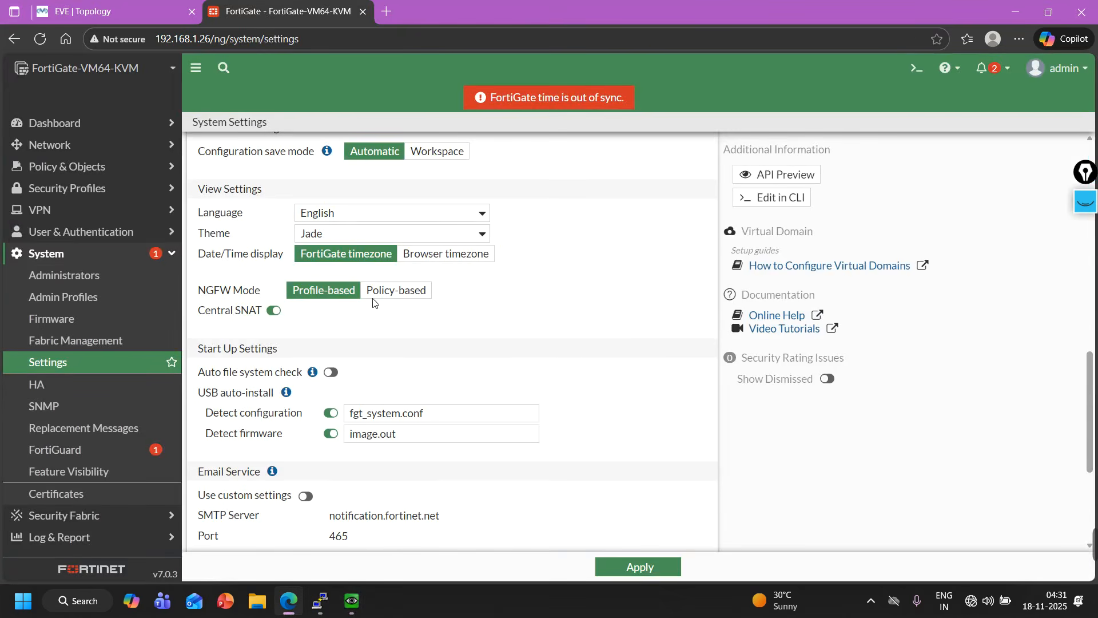
left_click(74, 169)
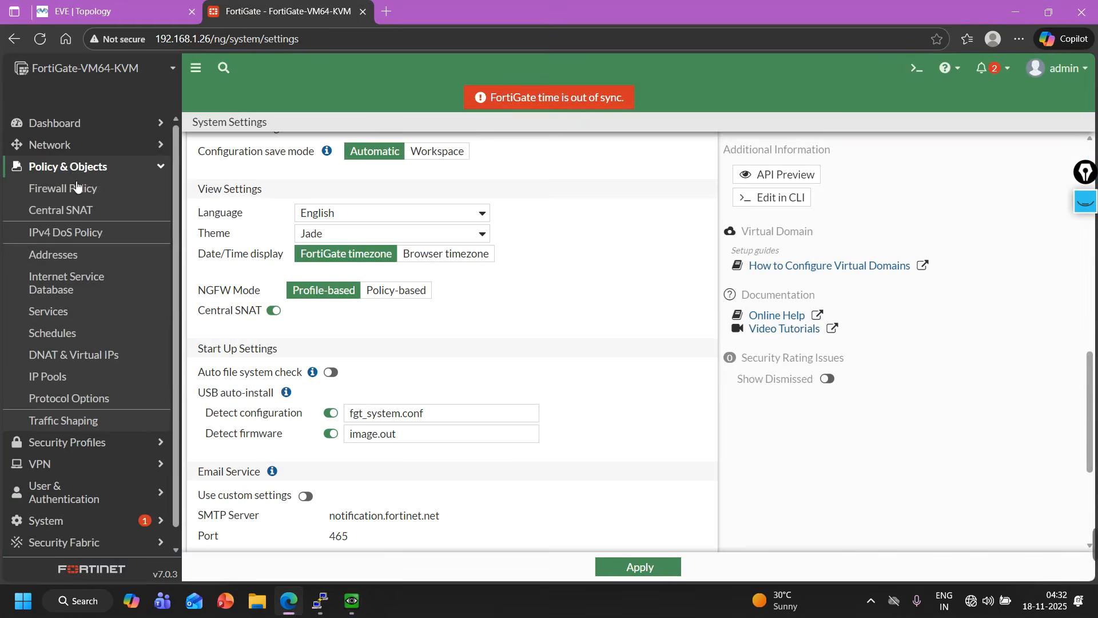
left_click(76, 196)
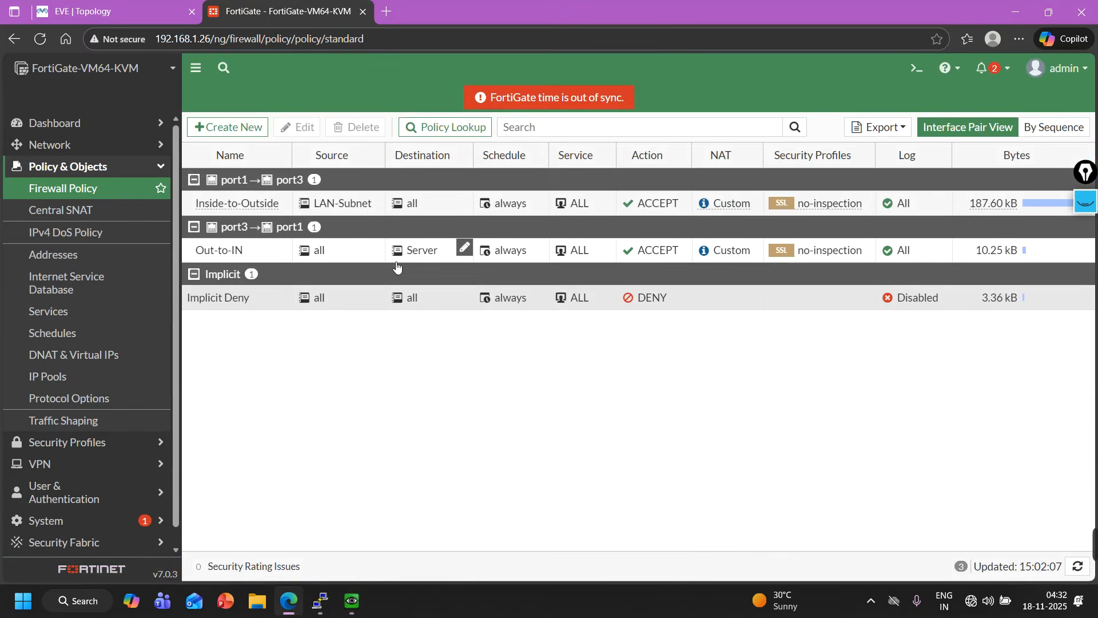
left_click(67, 214)
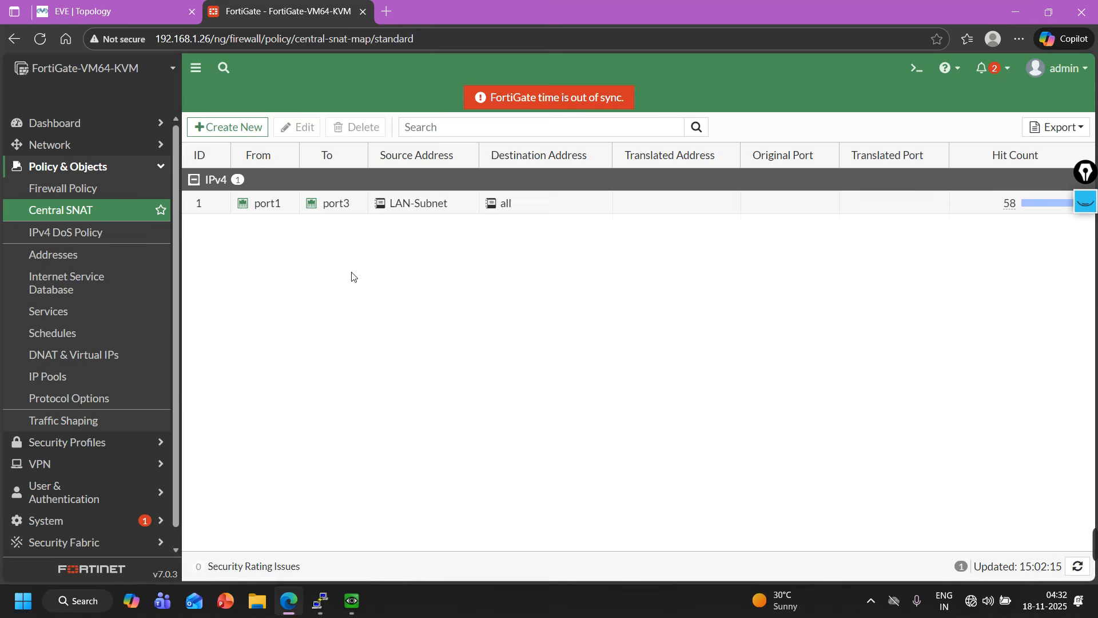
left_click(87, 358)
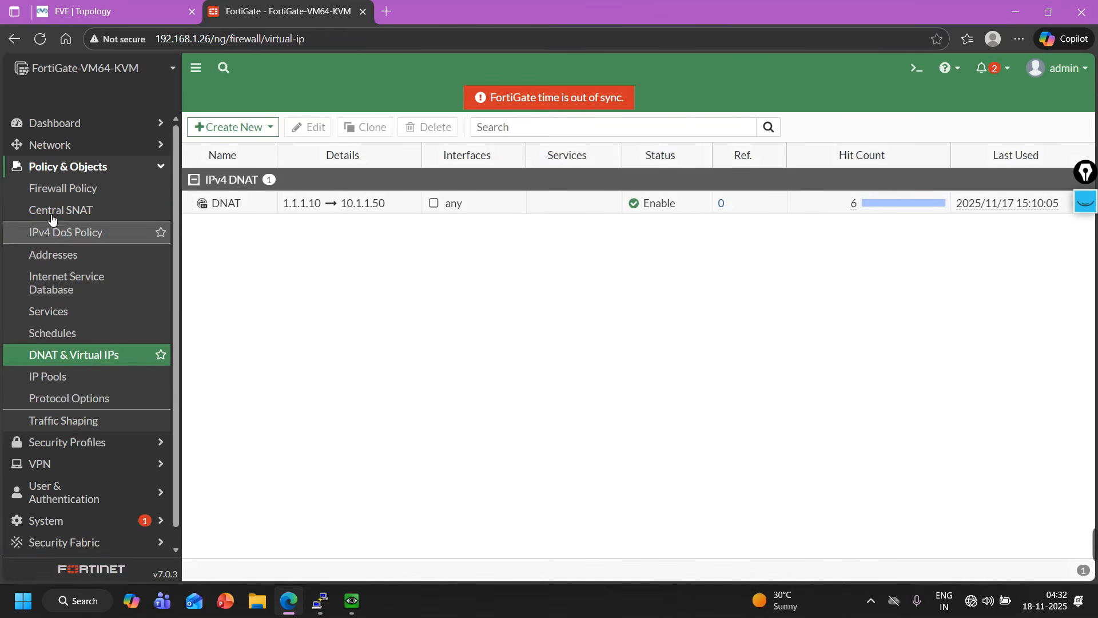
Open the Out-to-IN firewall policy, review its Central NAT note under Firewall / Network Options, and close without saving.
left_click(67, 188)
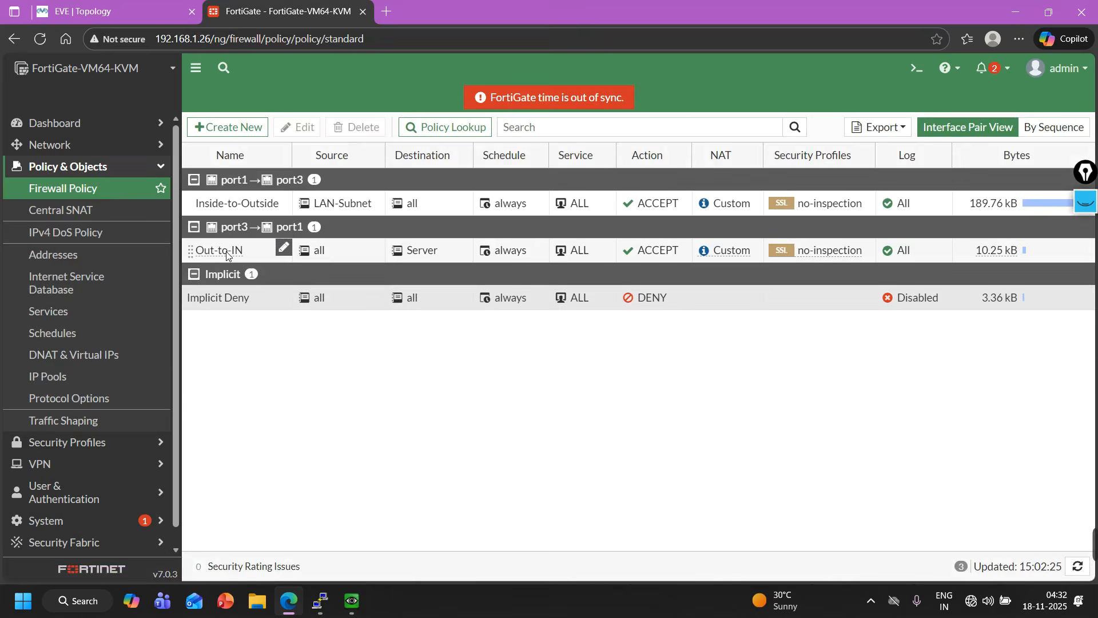
double_click(233, 256)
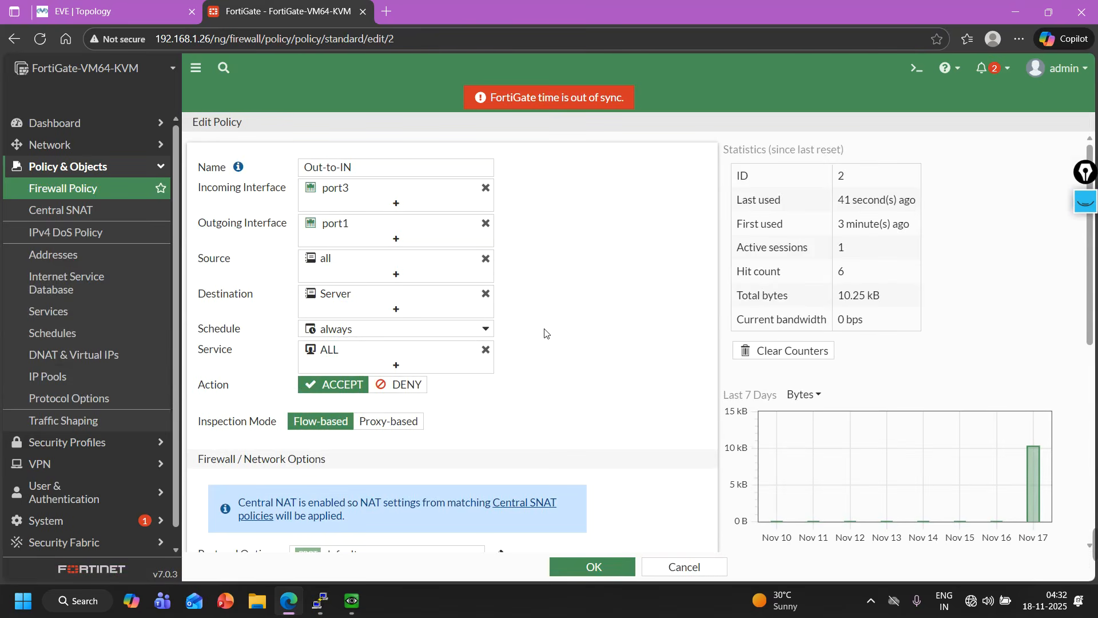
scroll(344, 343, "down", 5)
scroll(349, 327, "up", 4)
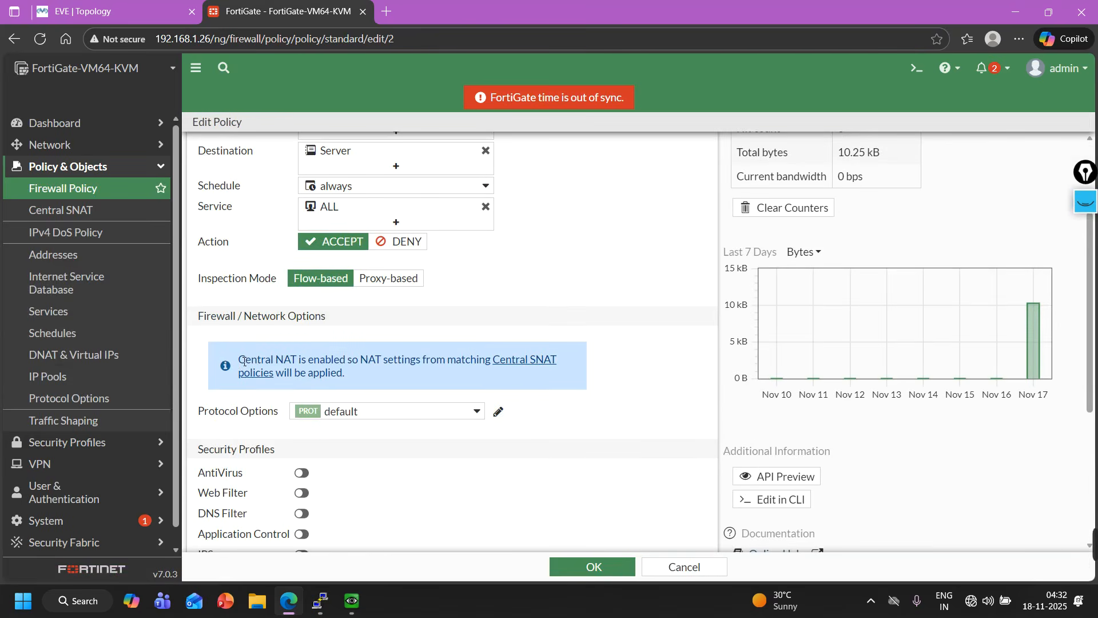
left_click_drag(246, 362, 348, 374)
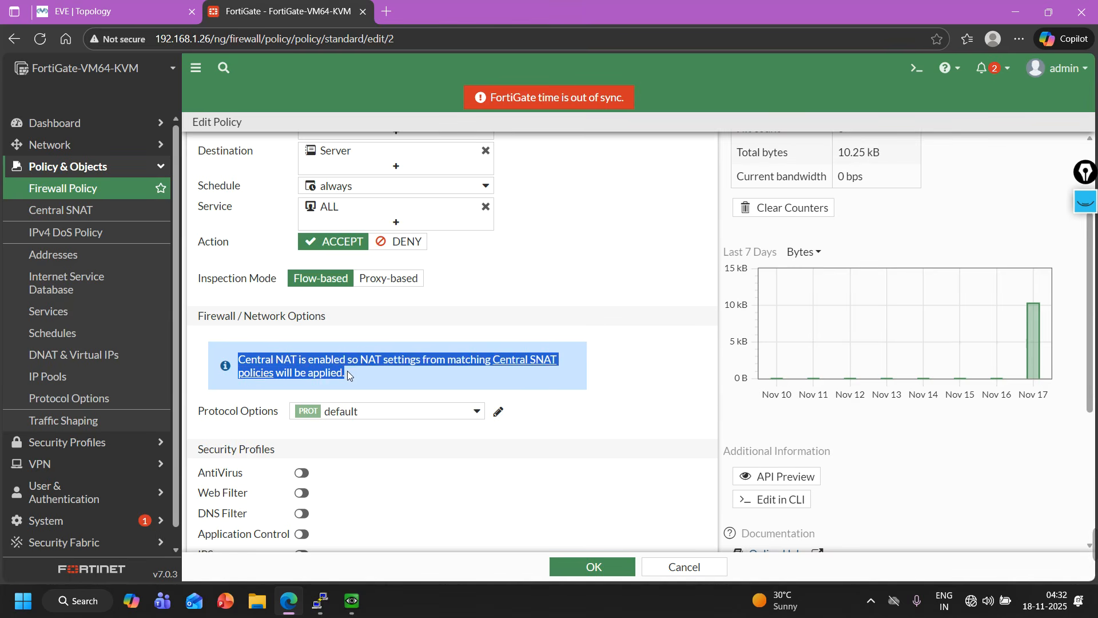
left_click(560, 313)
scroll(502, 301, "up", 3)
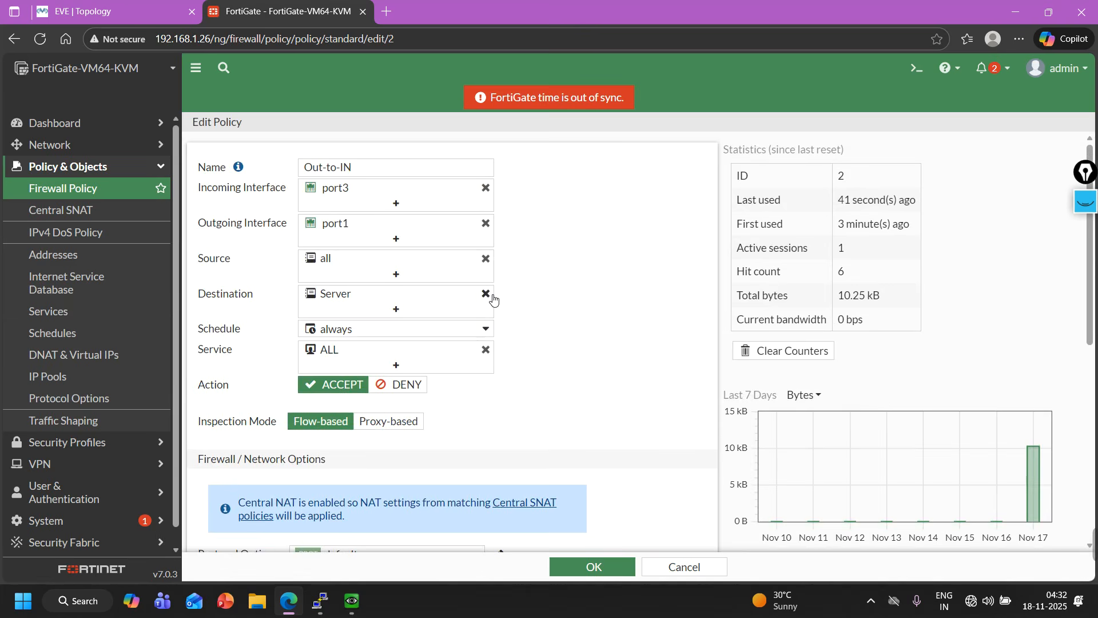
left_click(680, 575)
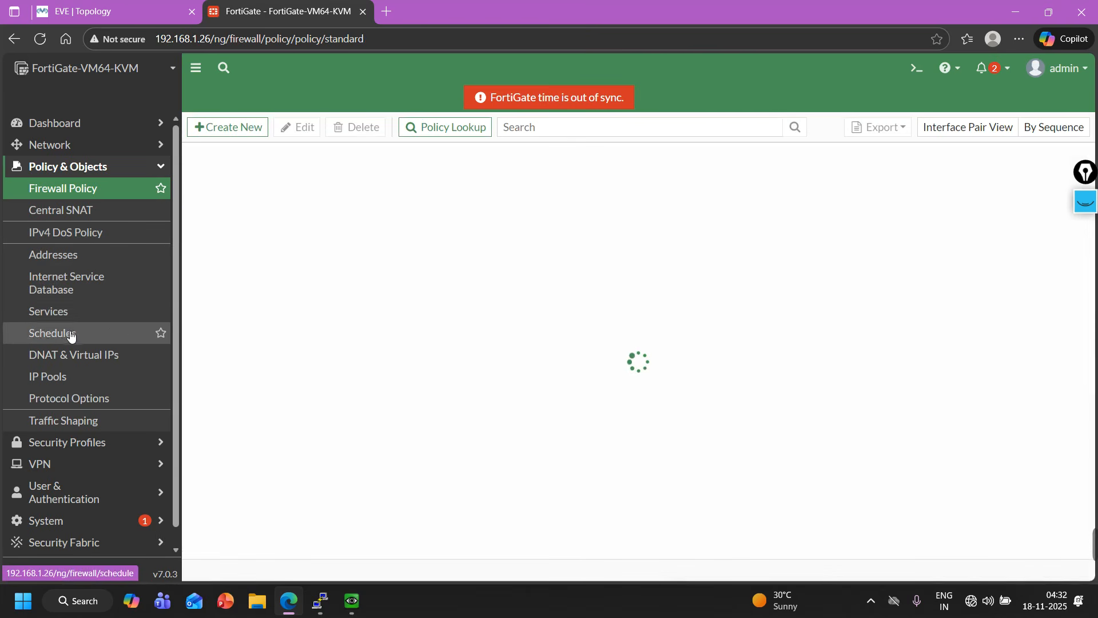
Disable the DNAT virtual IP 1.1.1.10 → 10.1.1.50.
left_click(67, 358)
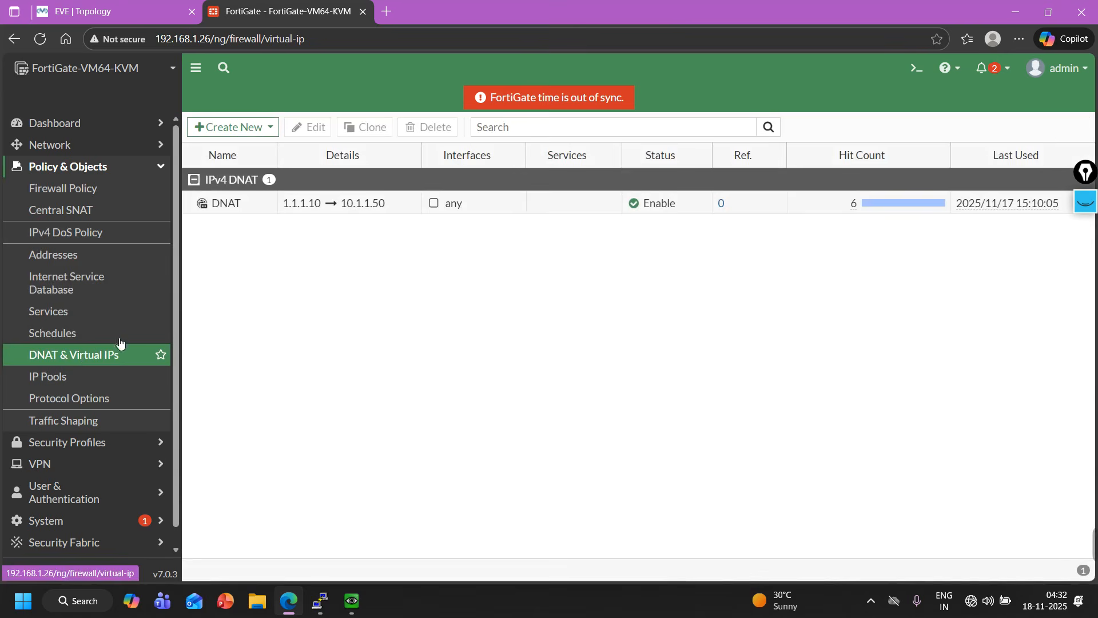
left_click(296, 204)
right_click(295, 200)
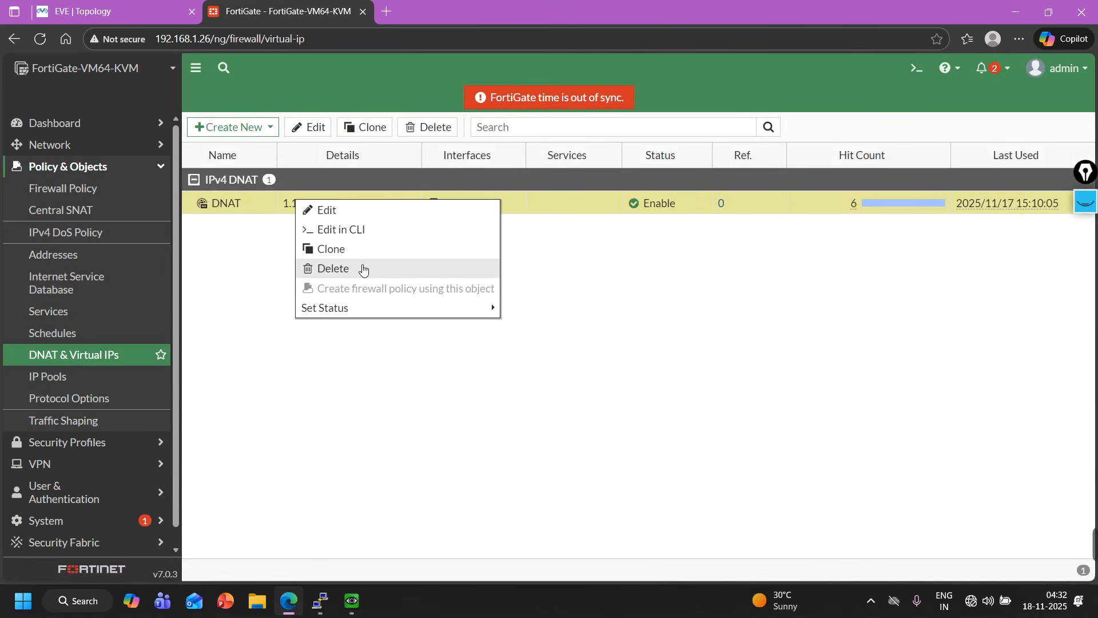
mouse_move(344, 309)
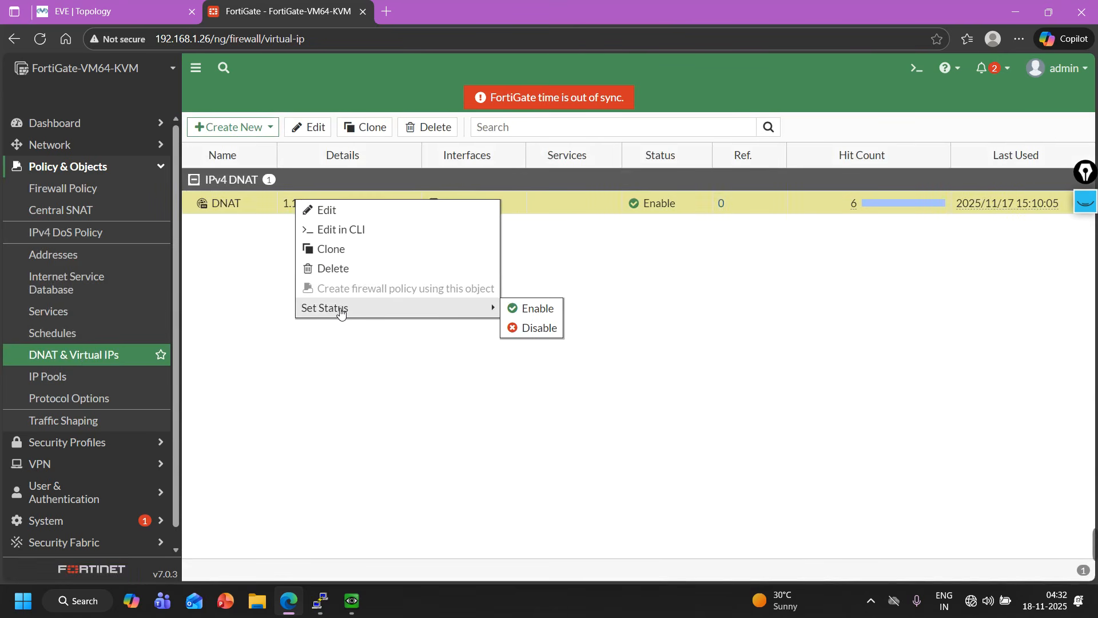
left_click(537, 329)
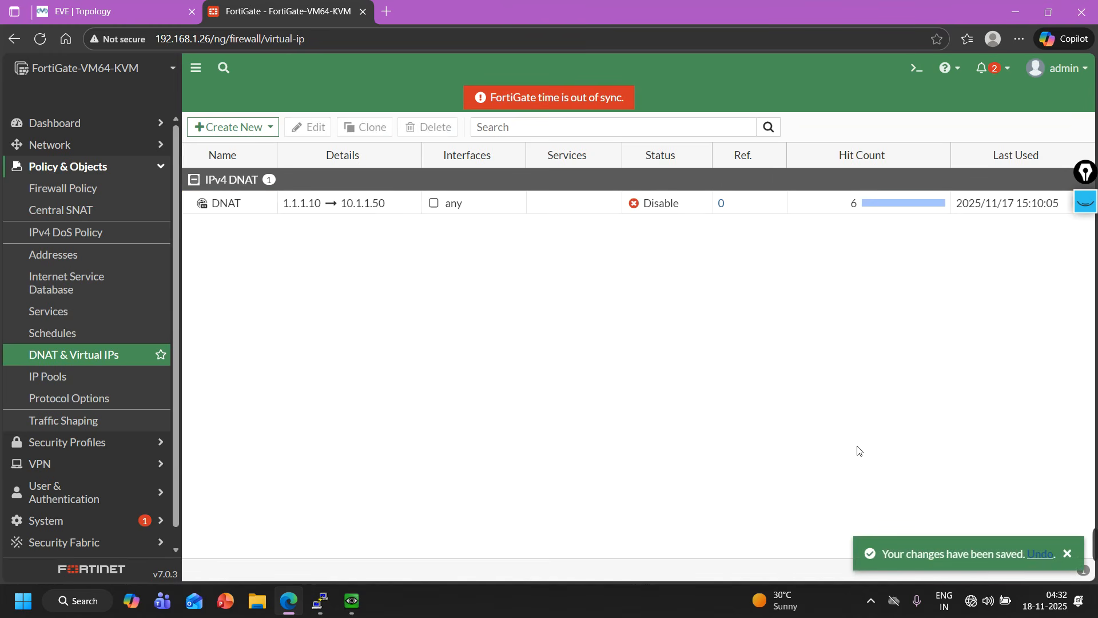
right_click(241, 204)
left_click(719, 326)
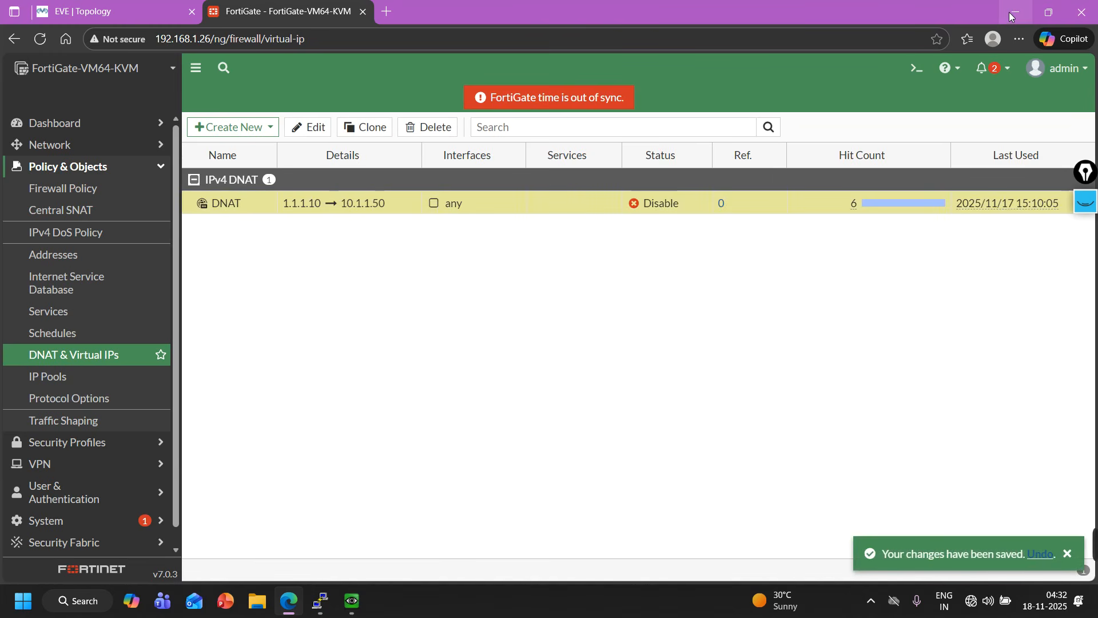
Rerun the telnet and ping 1.1.1.10 commands from the User's command prompt to test access with the VIP disabled.
left_click(186, 6)
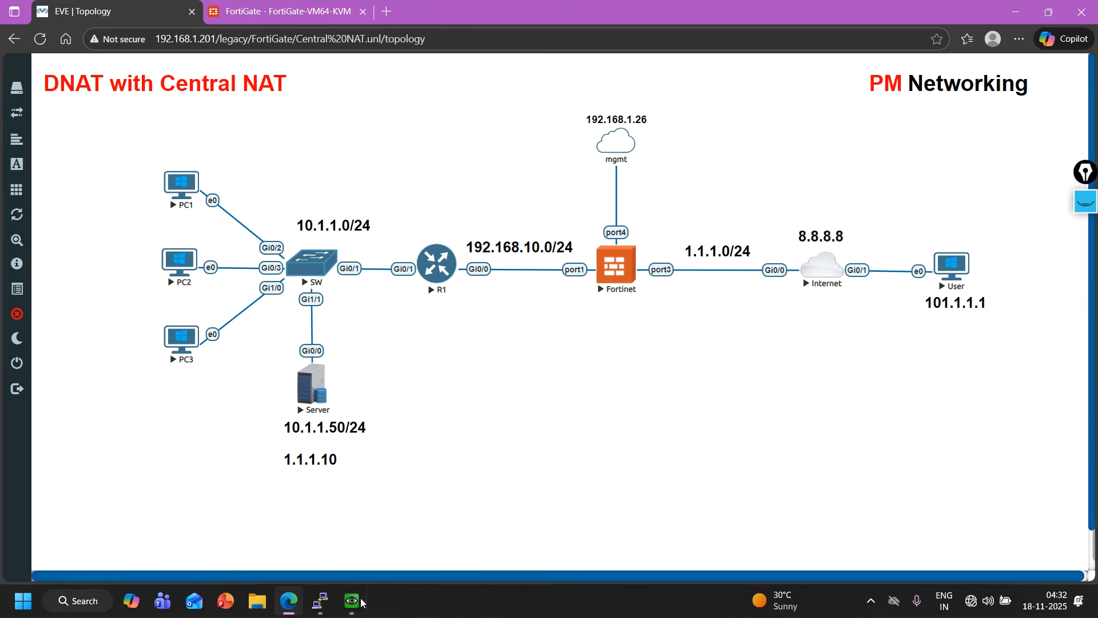
mouse_move(361, 601)
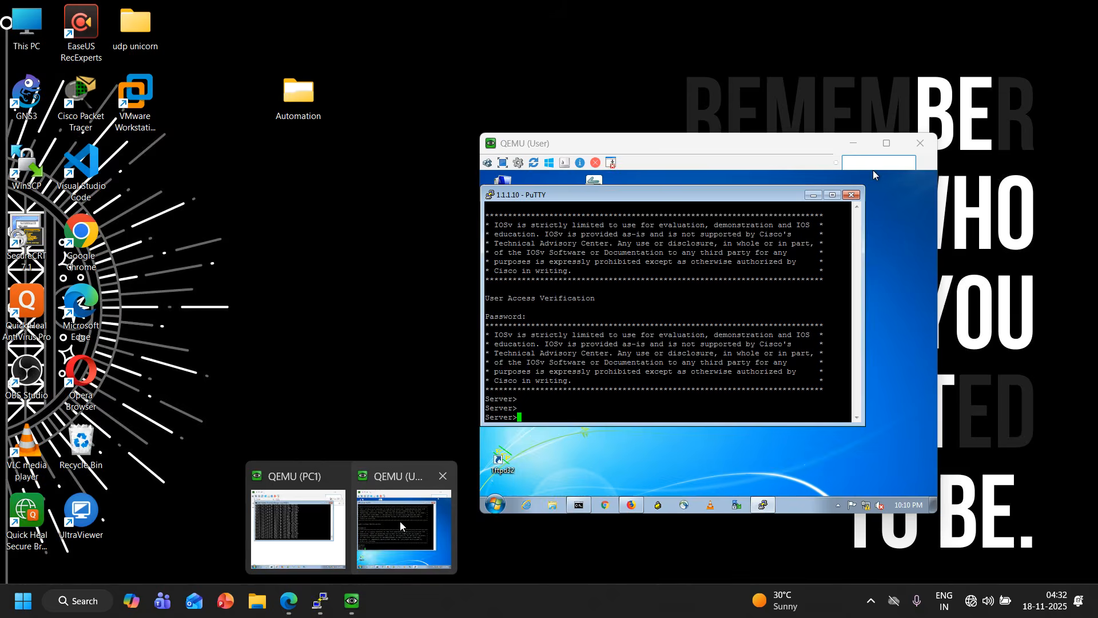
left_click(411, 547)
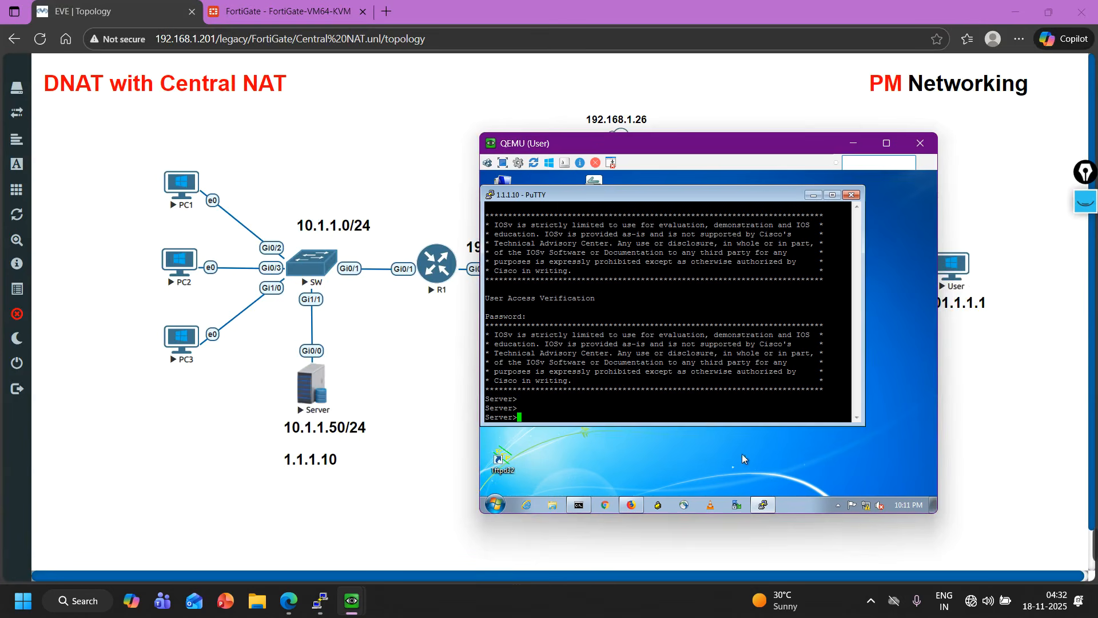
left_click(579, 505)
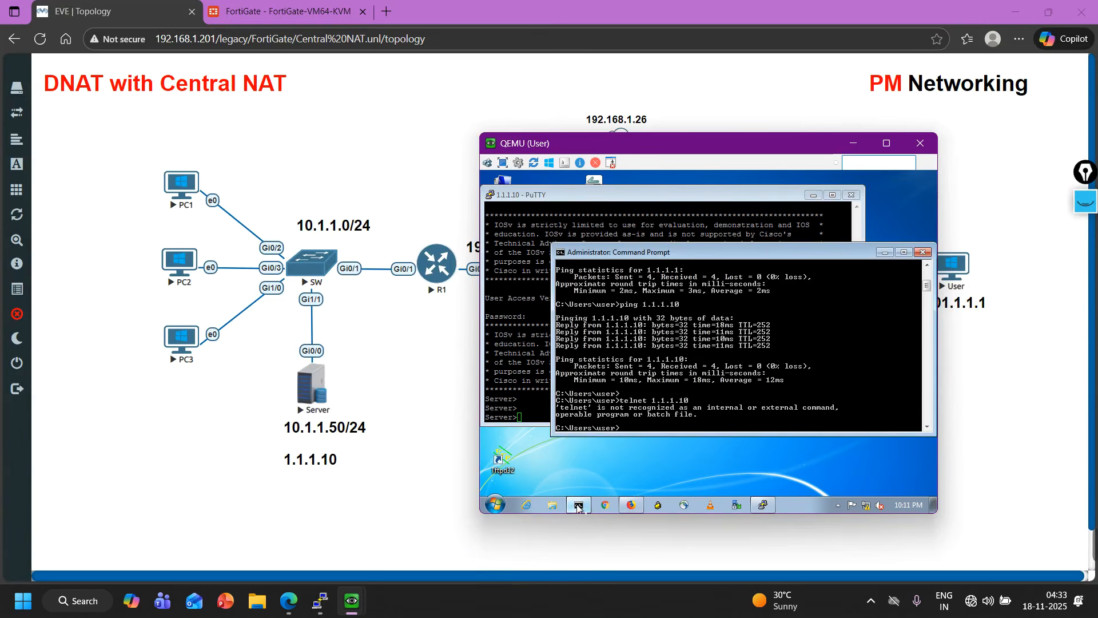
key("Up")
key("Return")
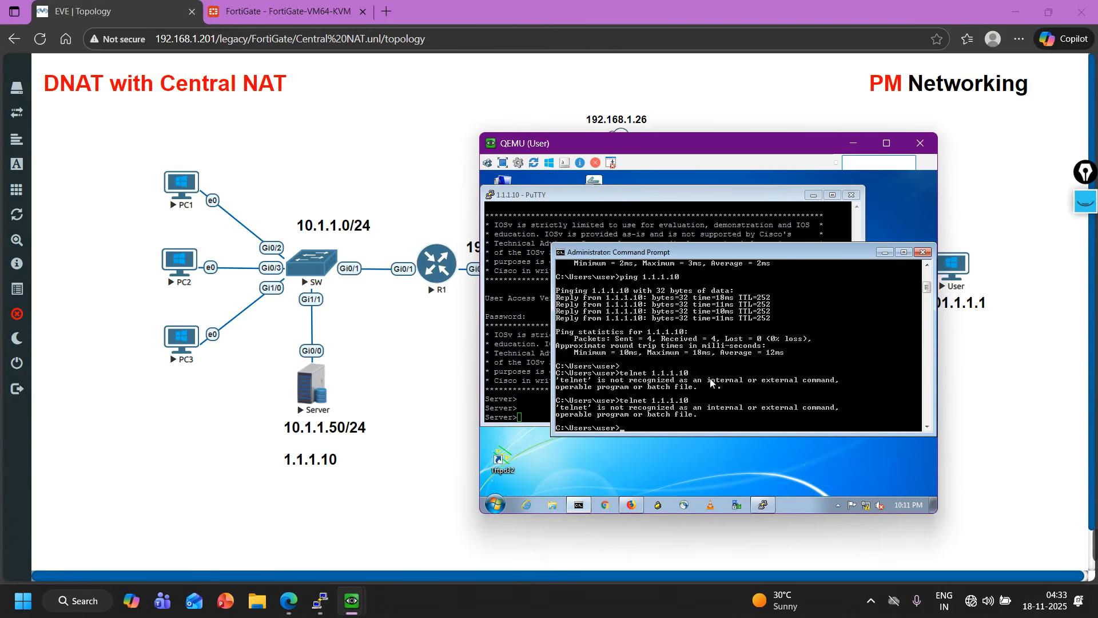
key("Up")
key("Return")
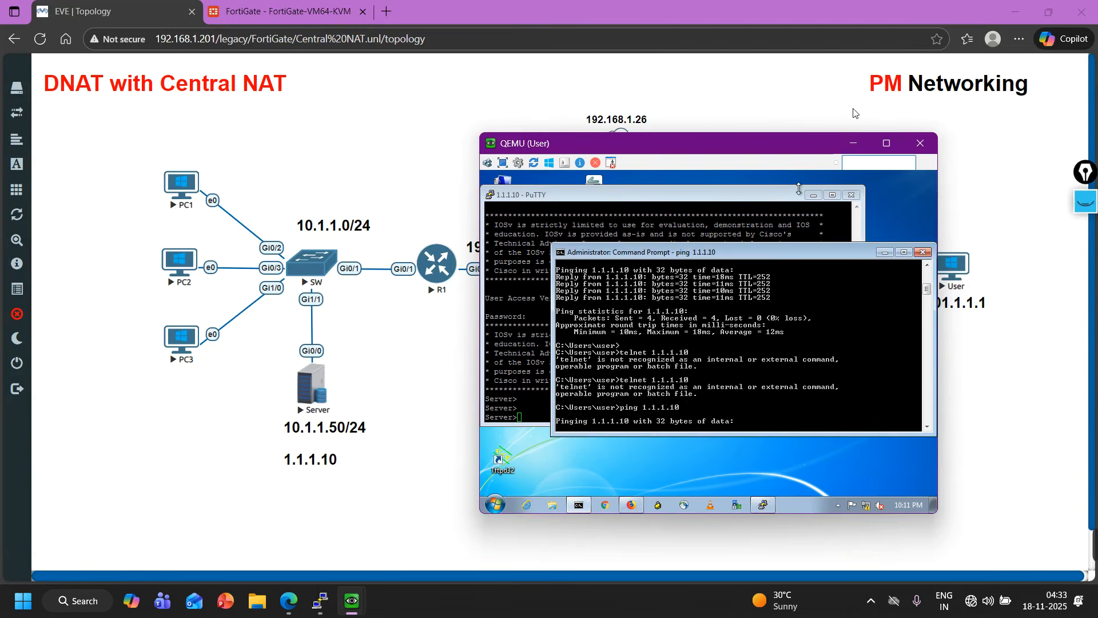
Re-enable the DNAT virtual IP on the FortiGate.
left_click(858, 143)
left_click(281, 11)
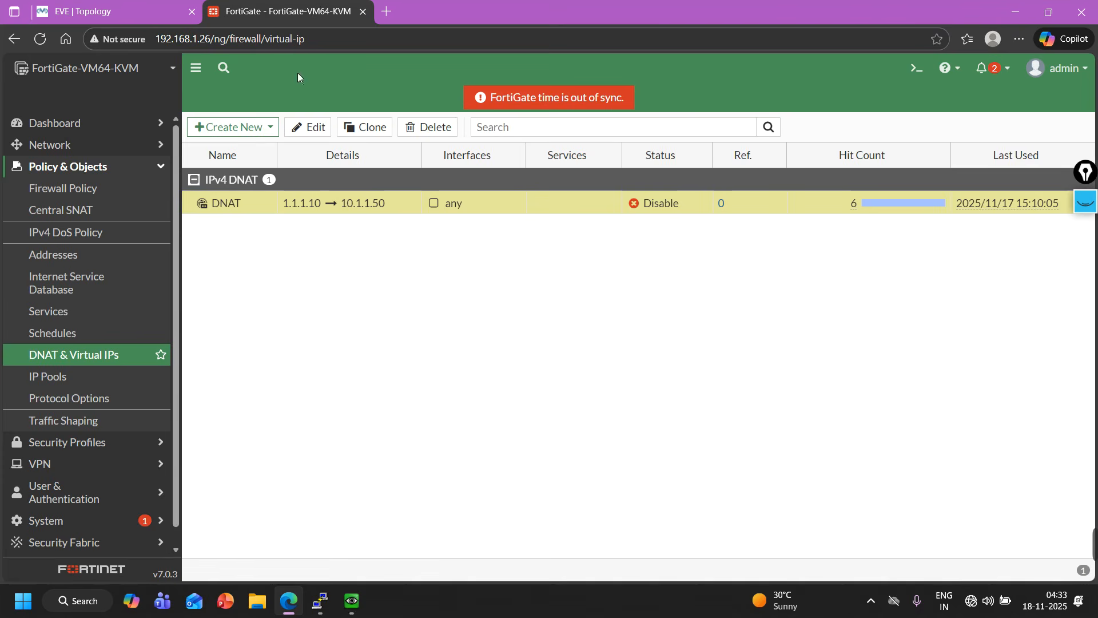
right_click(230, 210)
mouse_move(277, 314)
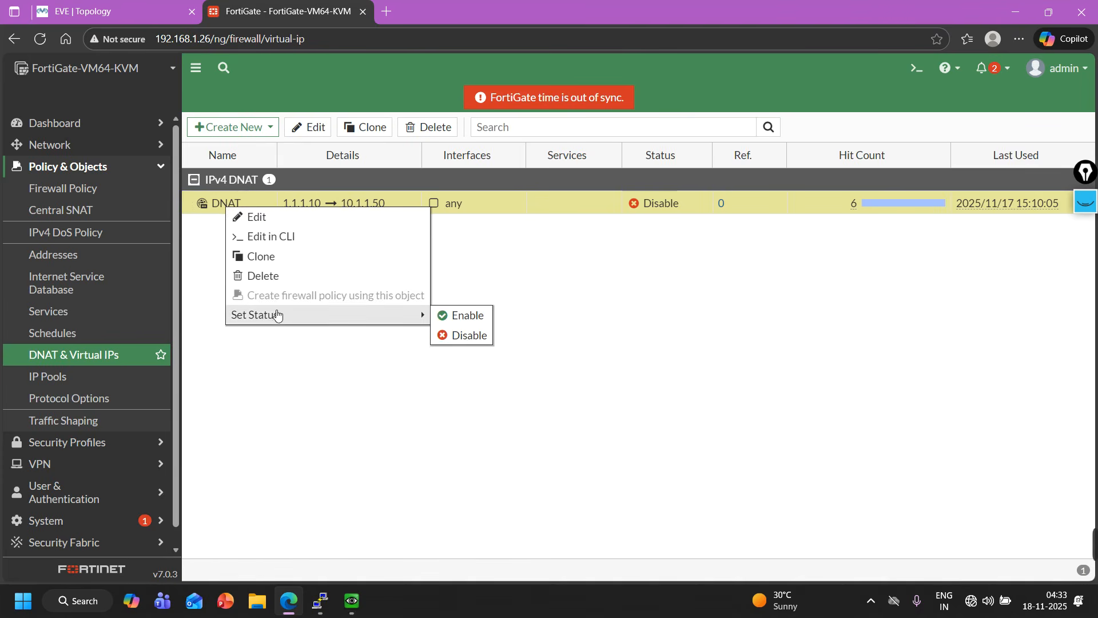
left_click(460, 315)
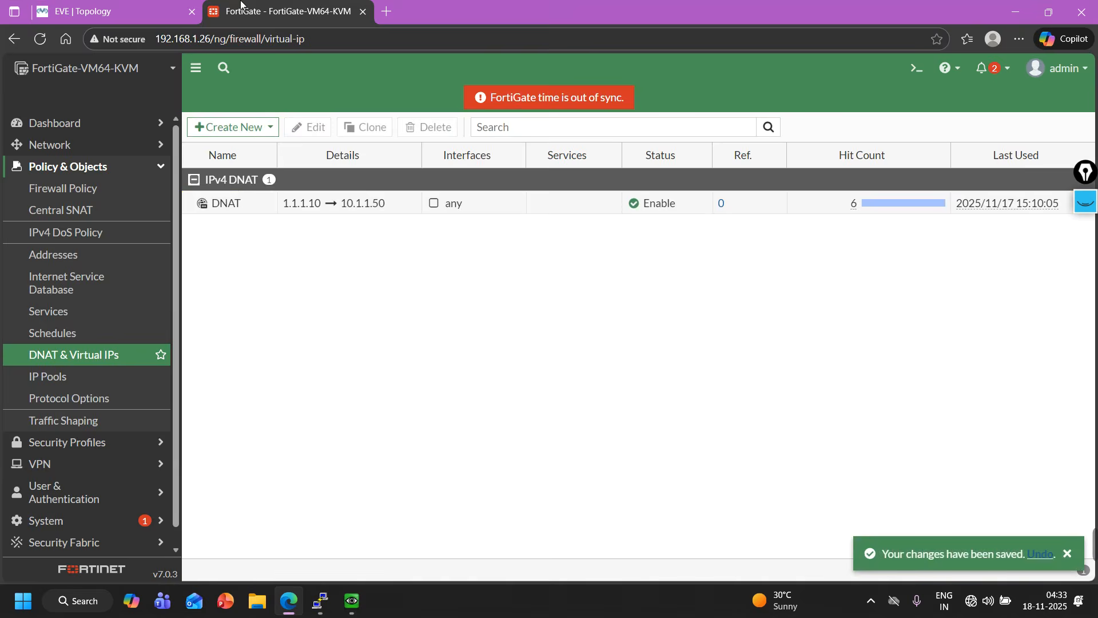
Ping 1.1.1.10 again from the User's command prompt.
left_click(140, 7)
mouse_move(344, 608)
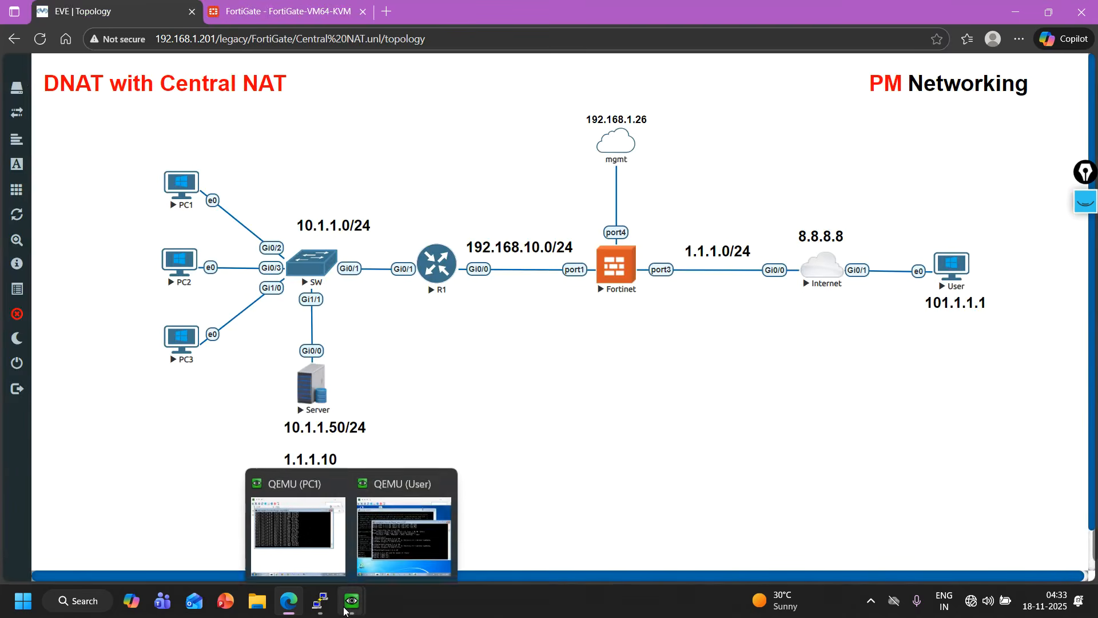
left_click(450, 524)
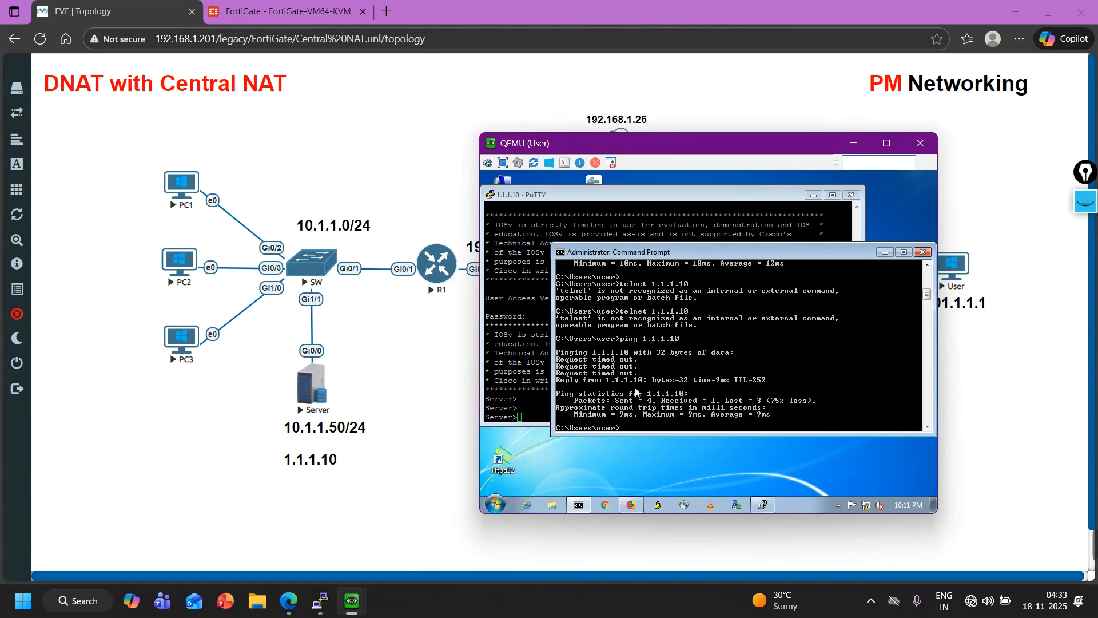
key("Up")
key("Return")
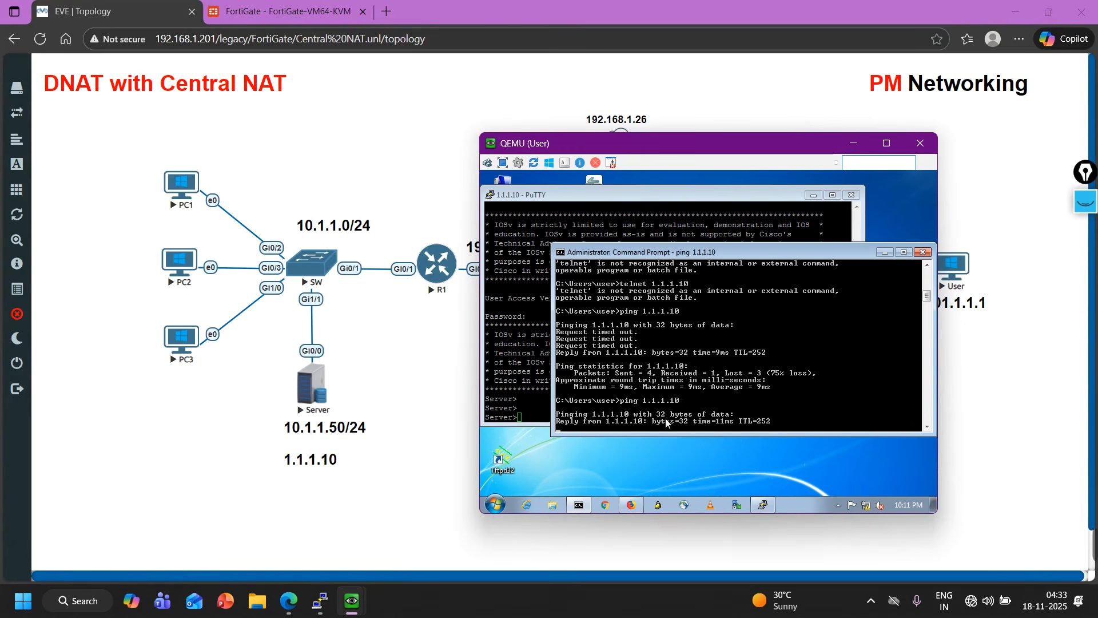
Inspect the FortiView Sessions list for the User's session from 101.1.1.1 to 1.1.1.10.
left_click(231, 5)
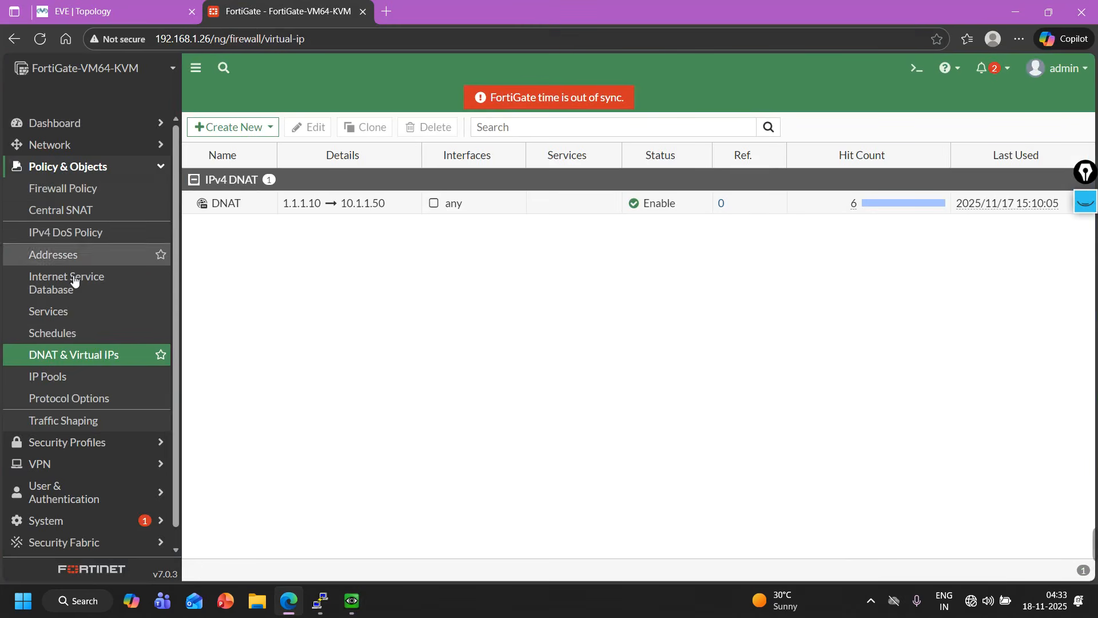
left_click(55, 124)
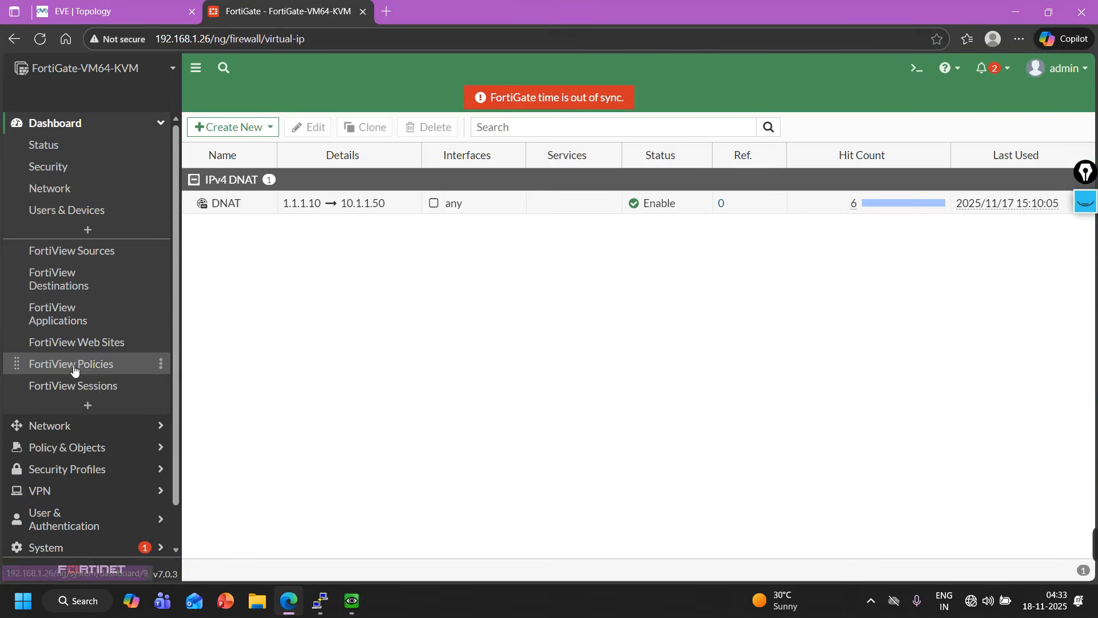
left_click(74, 387)
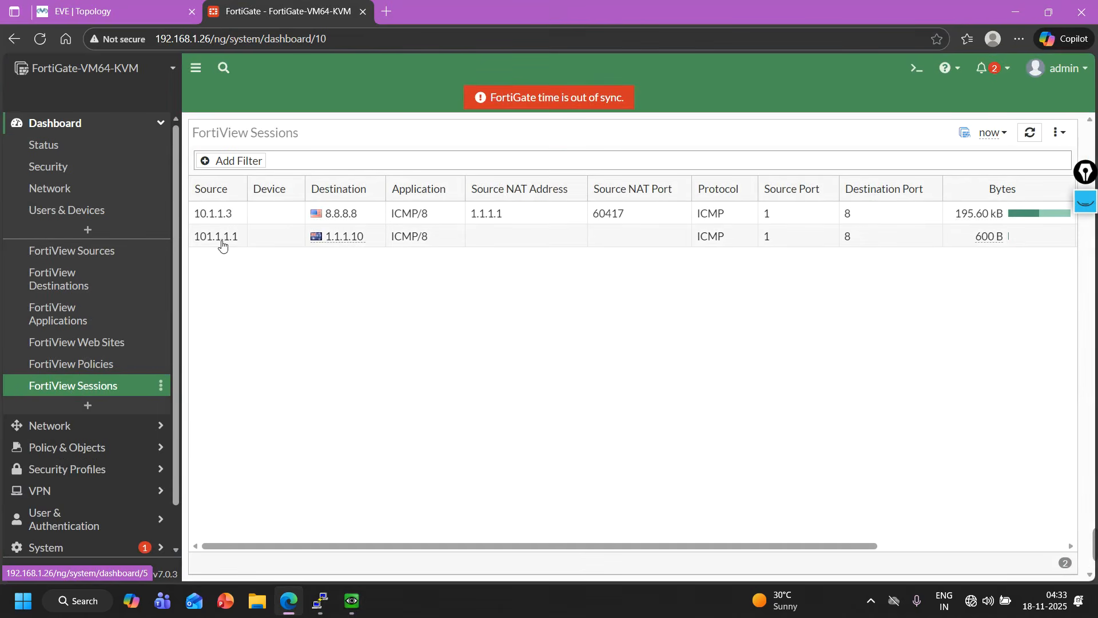
left_click(222, 240)
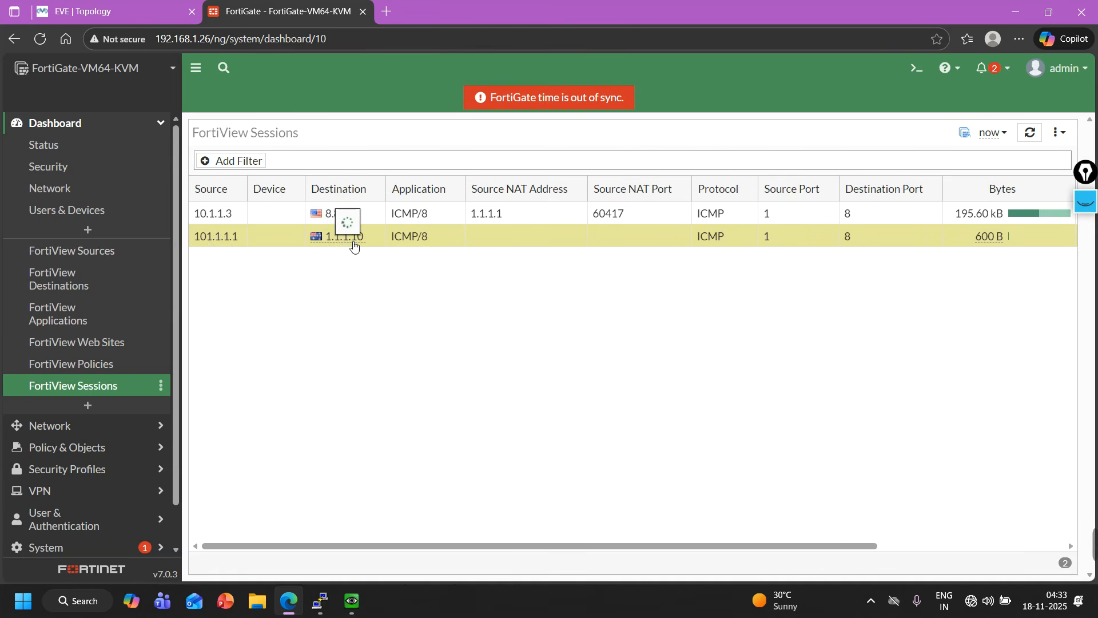
mouse_move(352, 245)
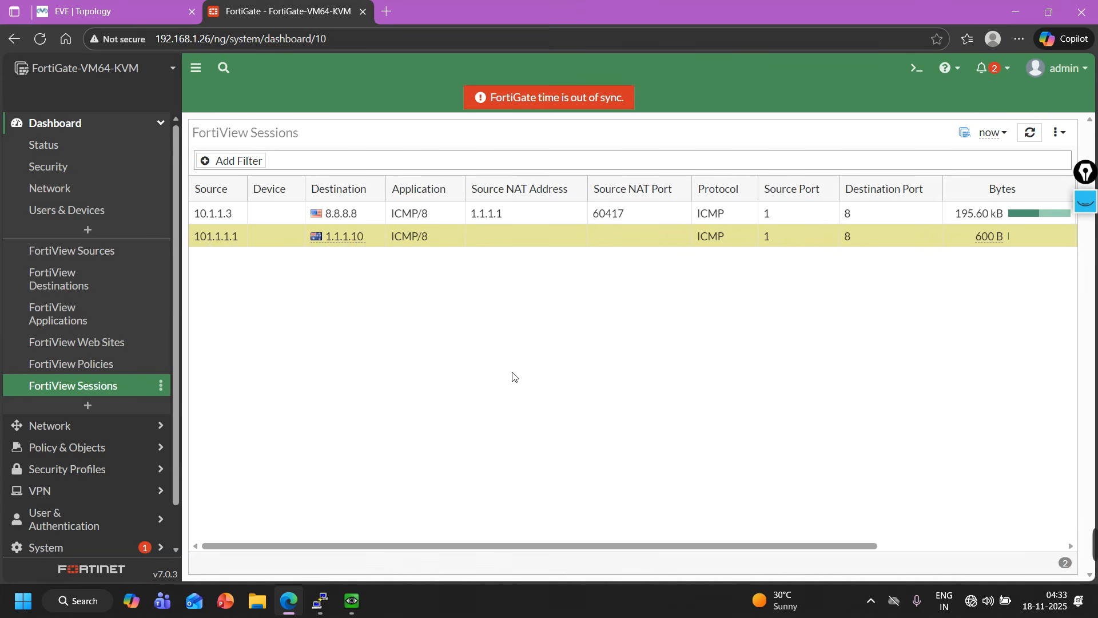
scroll(110, 437, "down", 2)
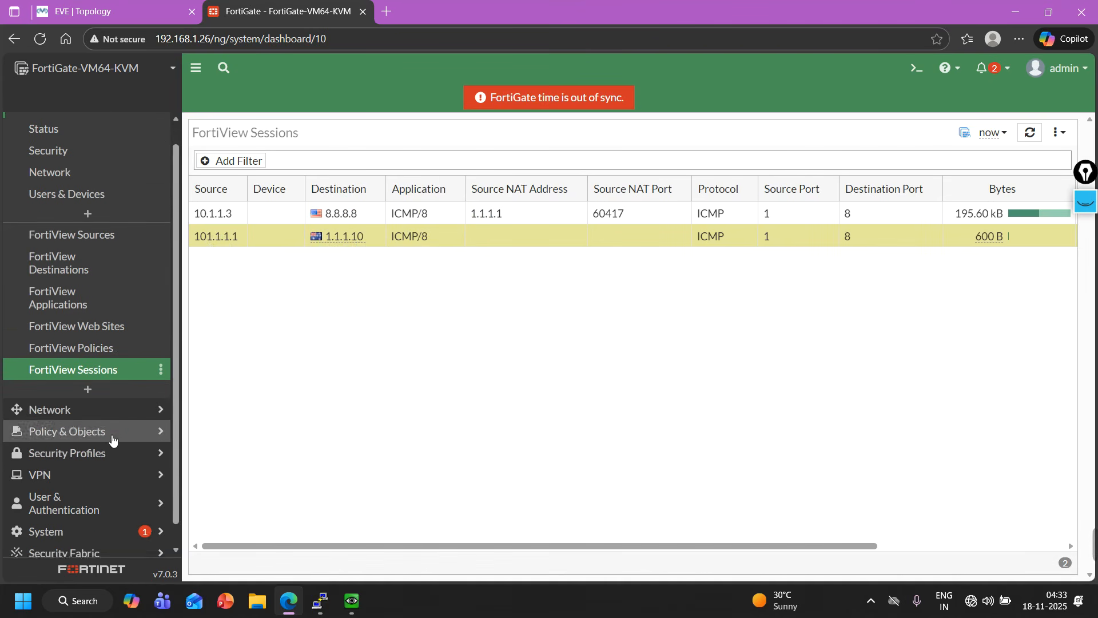
Review the Forward Traffic log entries for traffic from 101.1.1.1 to 1.1.1.10 under the Out-to-IN policy.
left_click(89, 548)
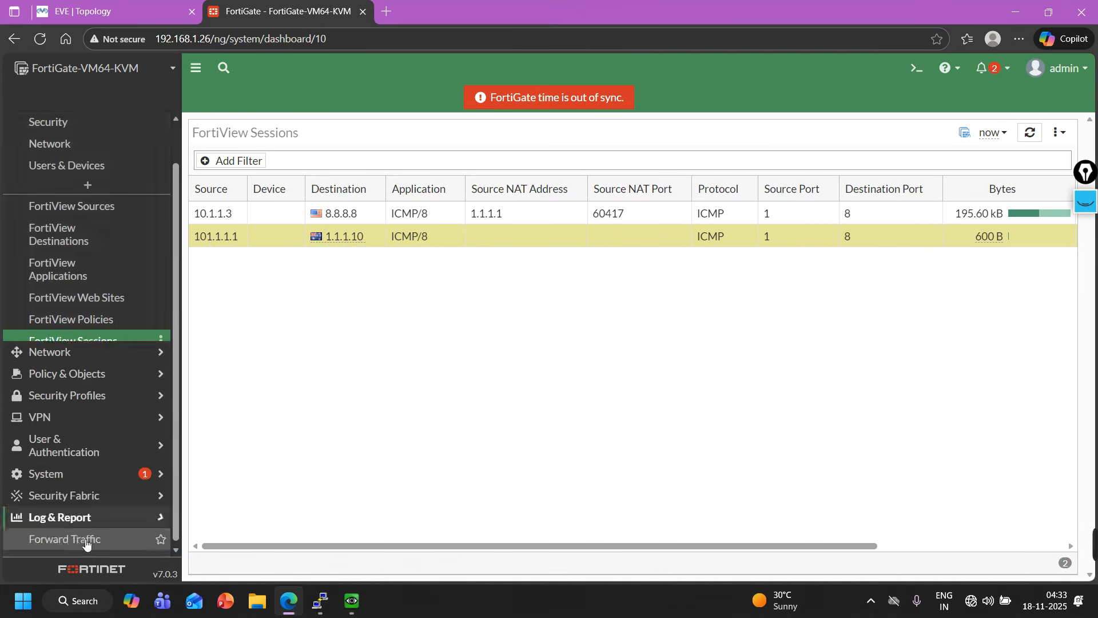
left_click(73, 289)
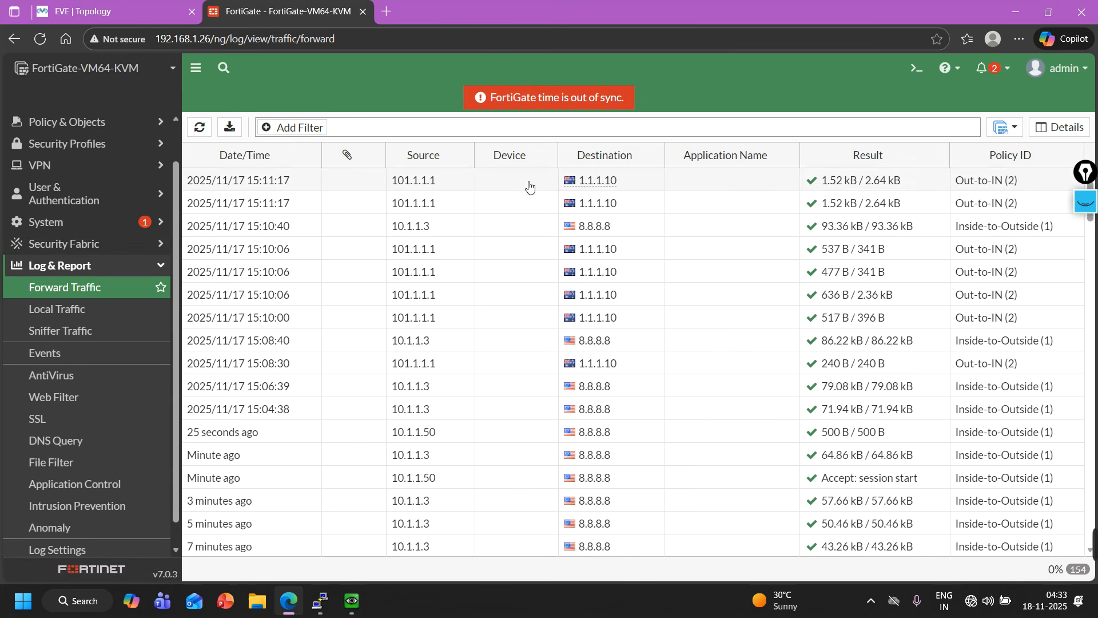
left_click(422, 182)
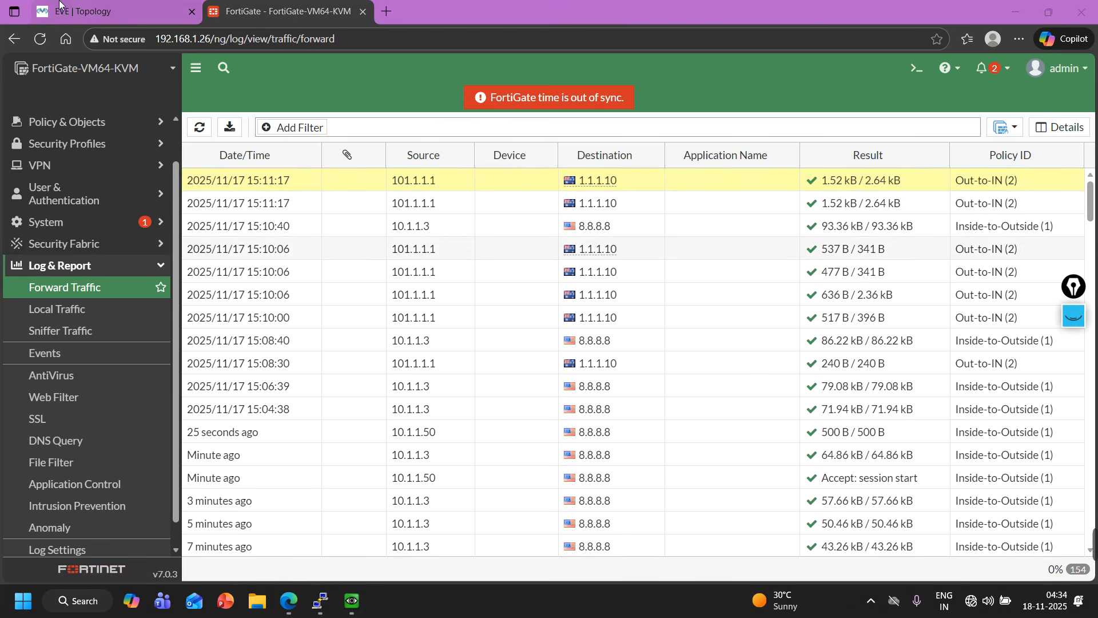
left_click(114, 12)
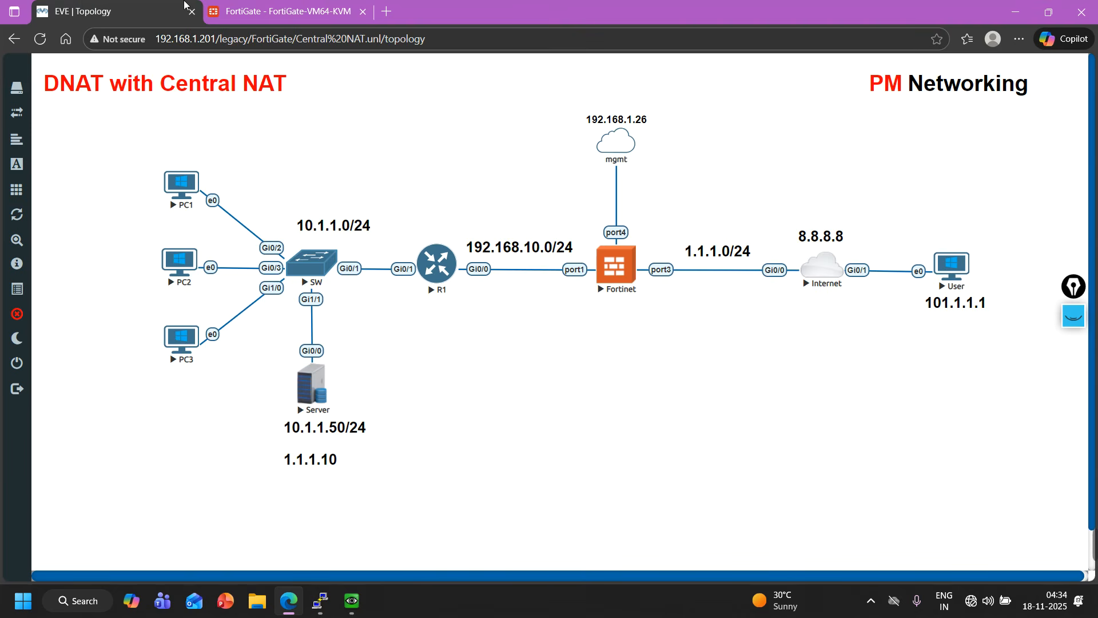
left_click(287, 3)
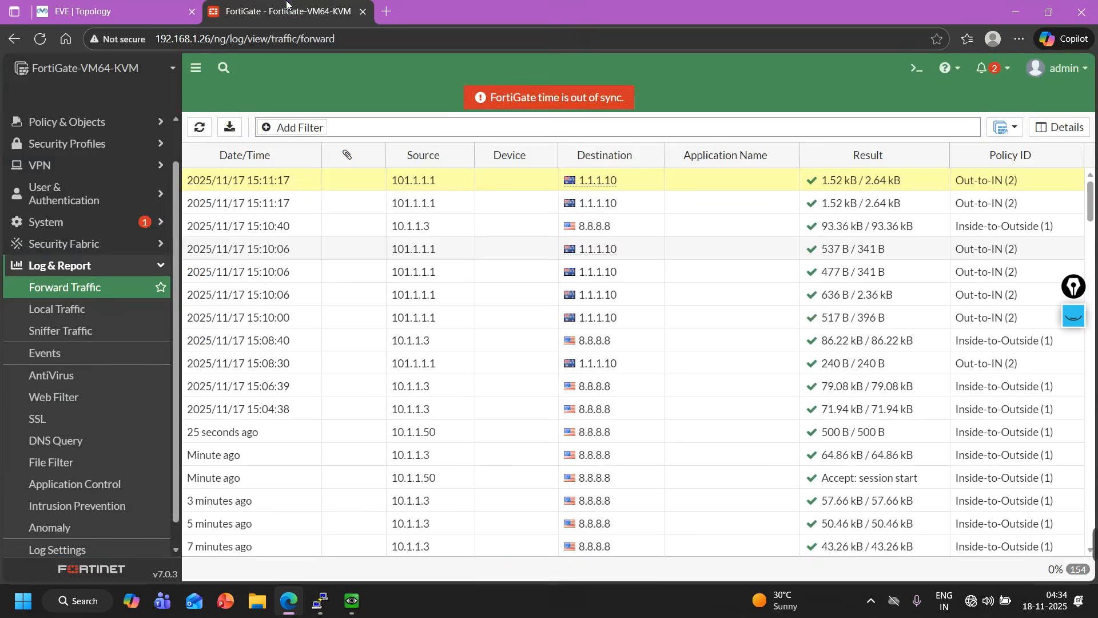
left_click(165, 7)
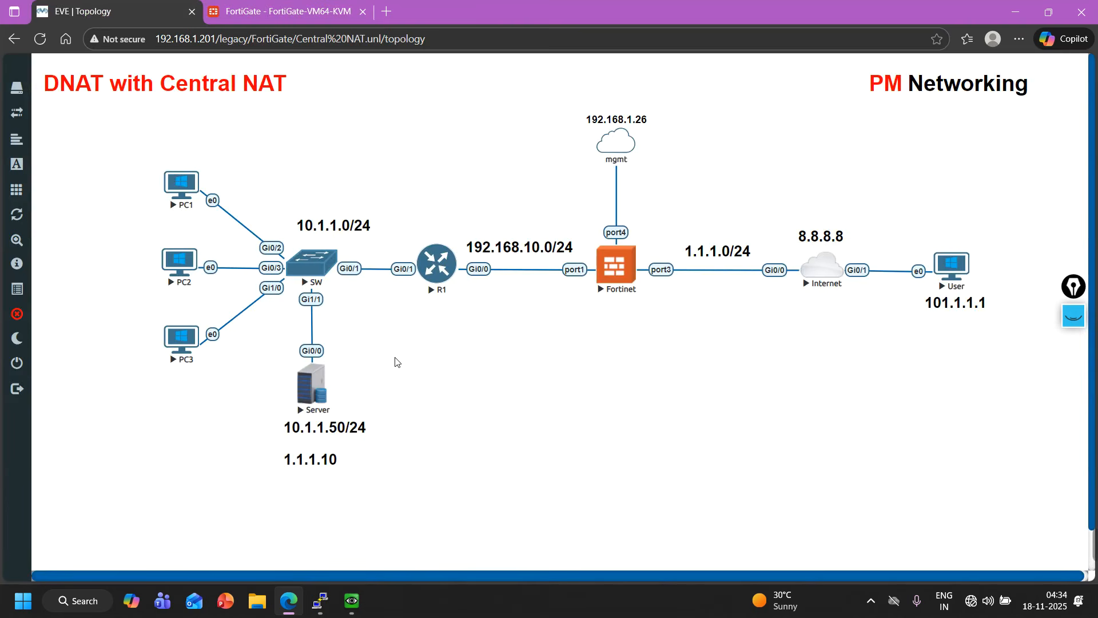